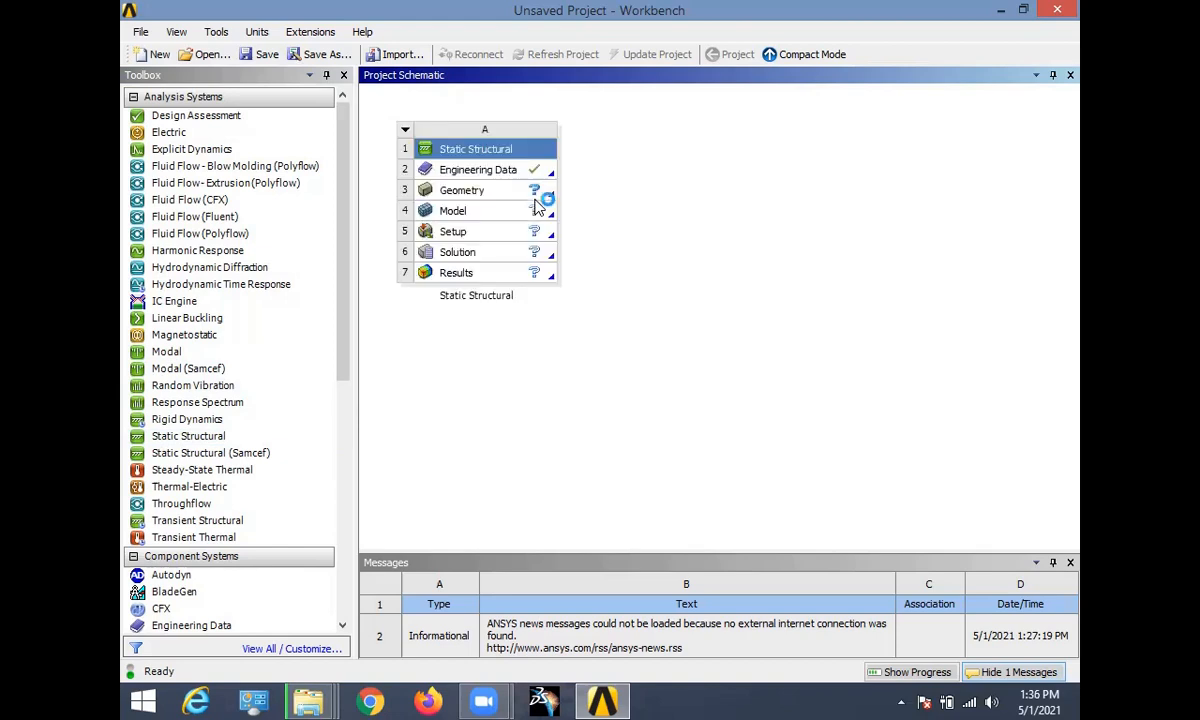
- Open the Engineering Data of the Static Structural system for editing
left_click(465, 320)
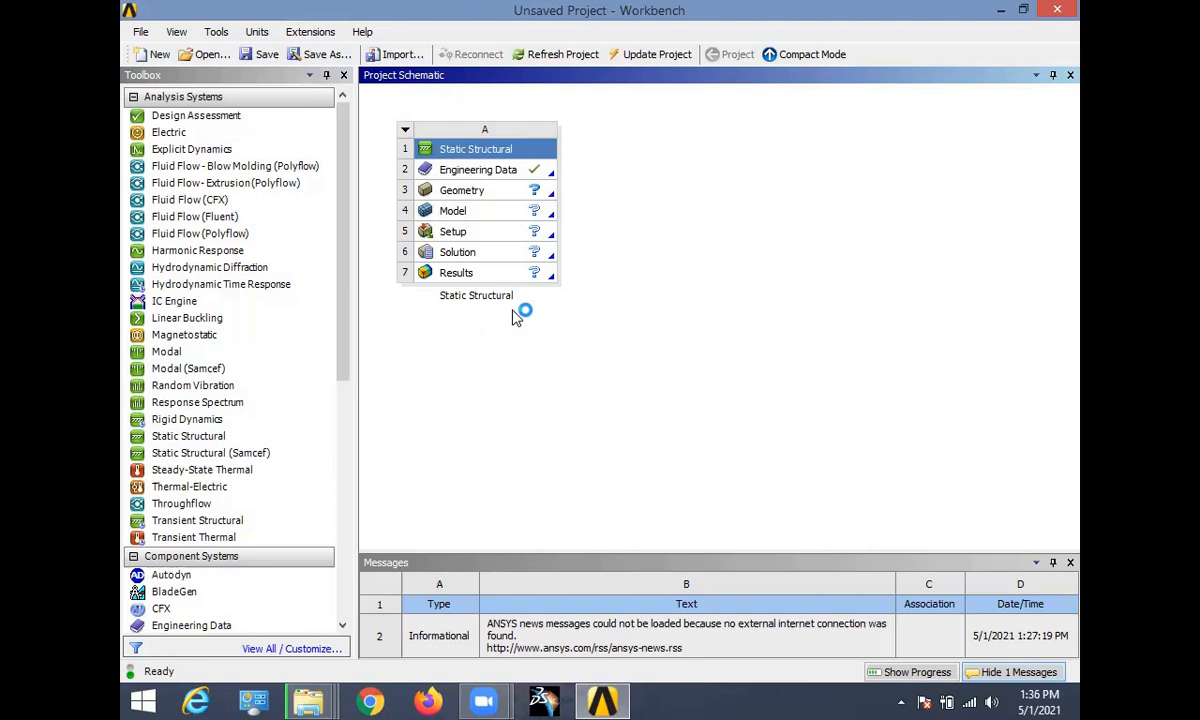
left_click(503, 178)
double_click(503, 178)
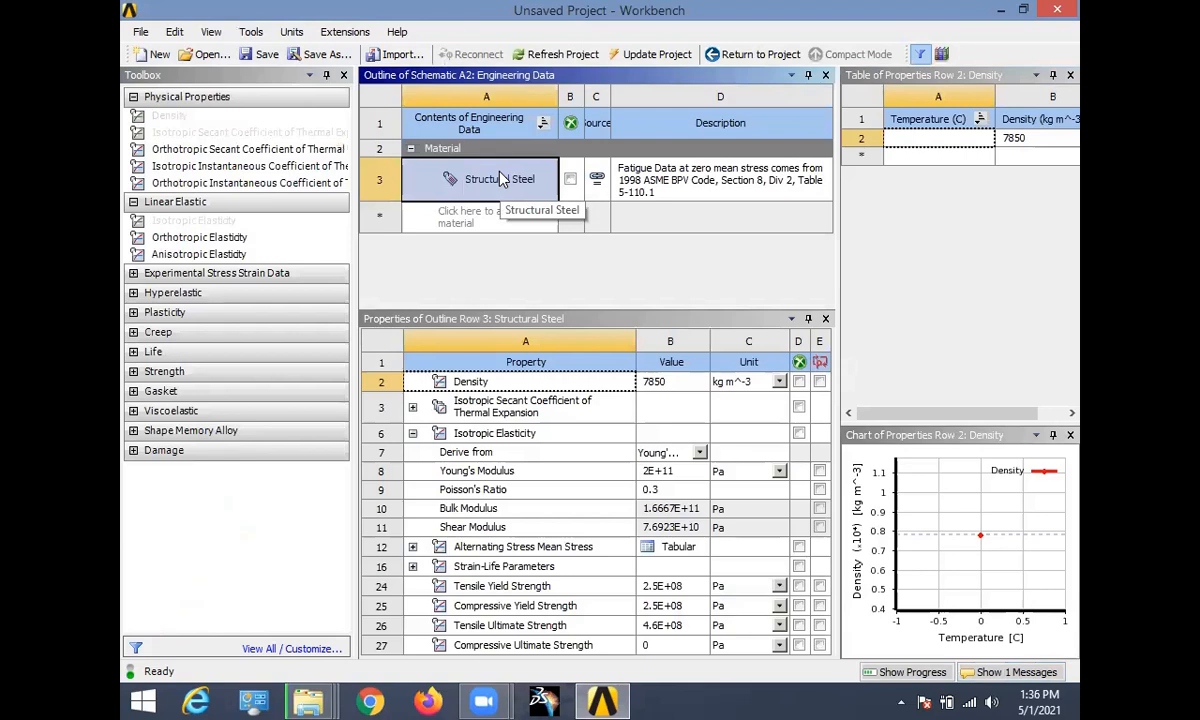
- Browse the General Materials library among the engineering data sources, then return to the system's own material list
left_click(942, 55)
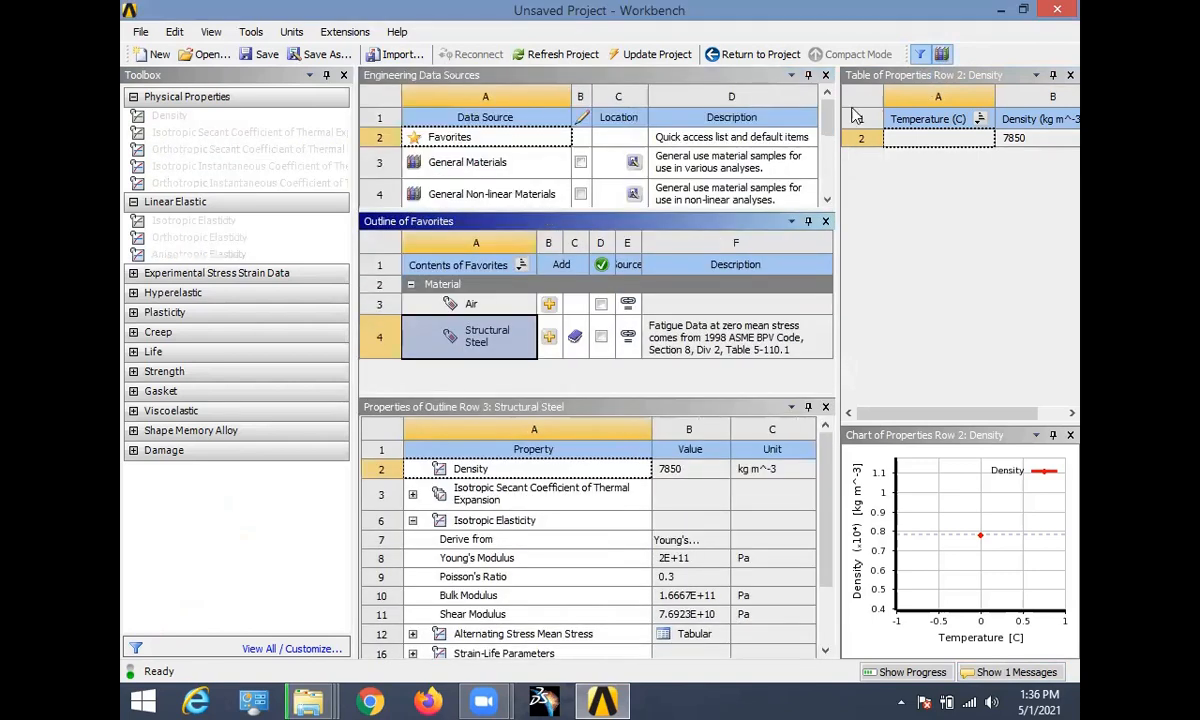
left_click(495, 165)
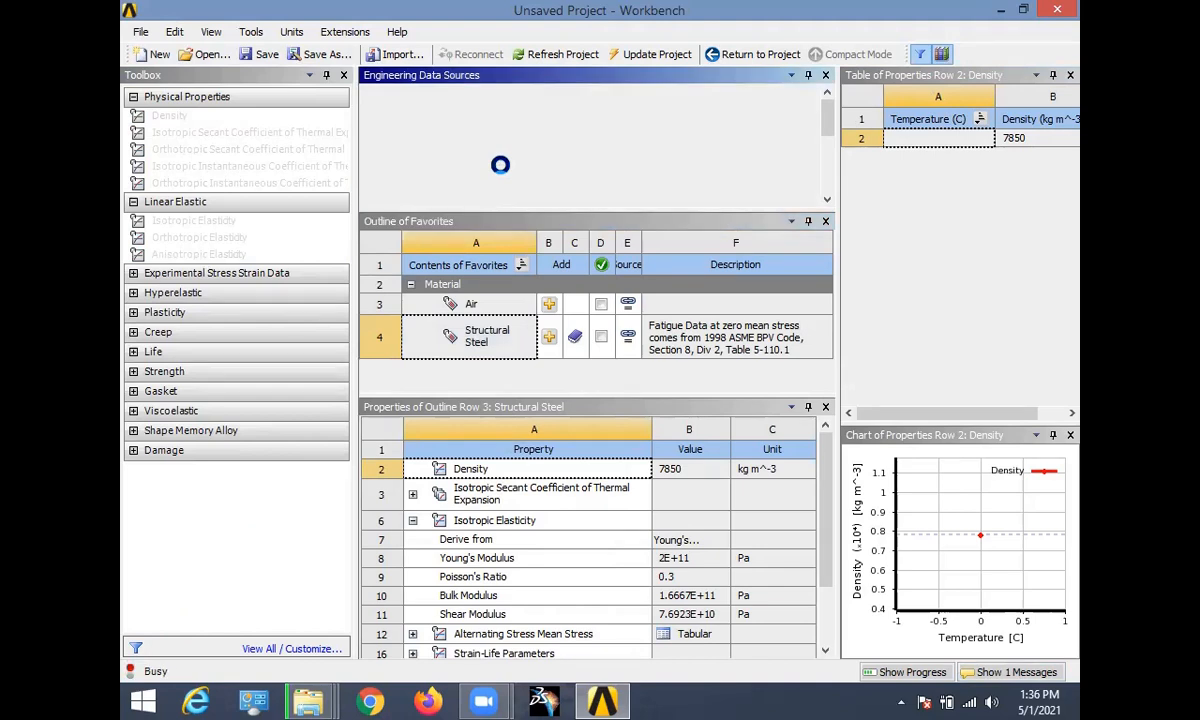
left_click_drag(827, 124, 823, 204)
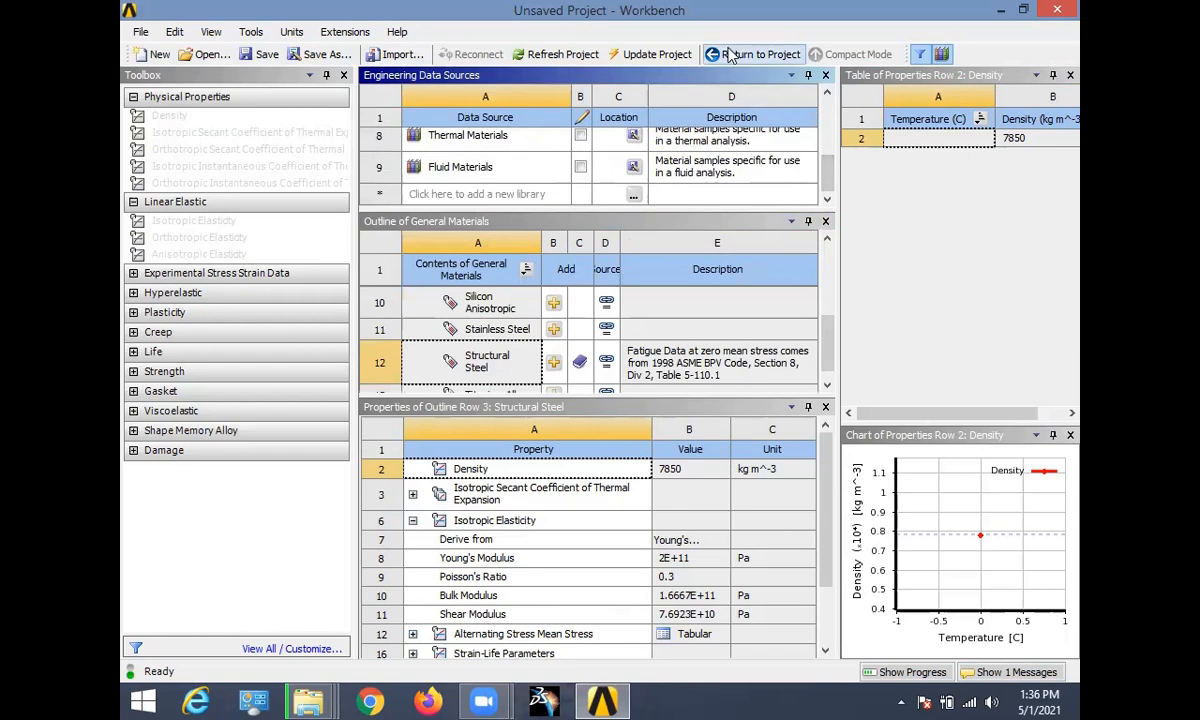
left_click(941, 54)
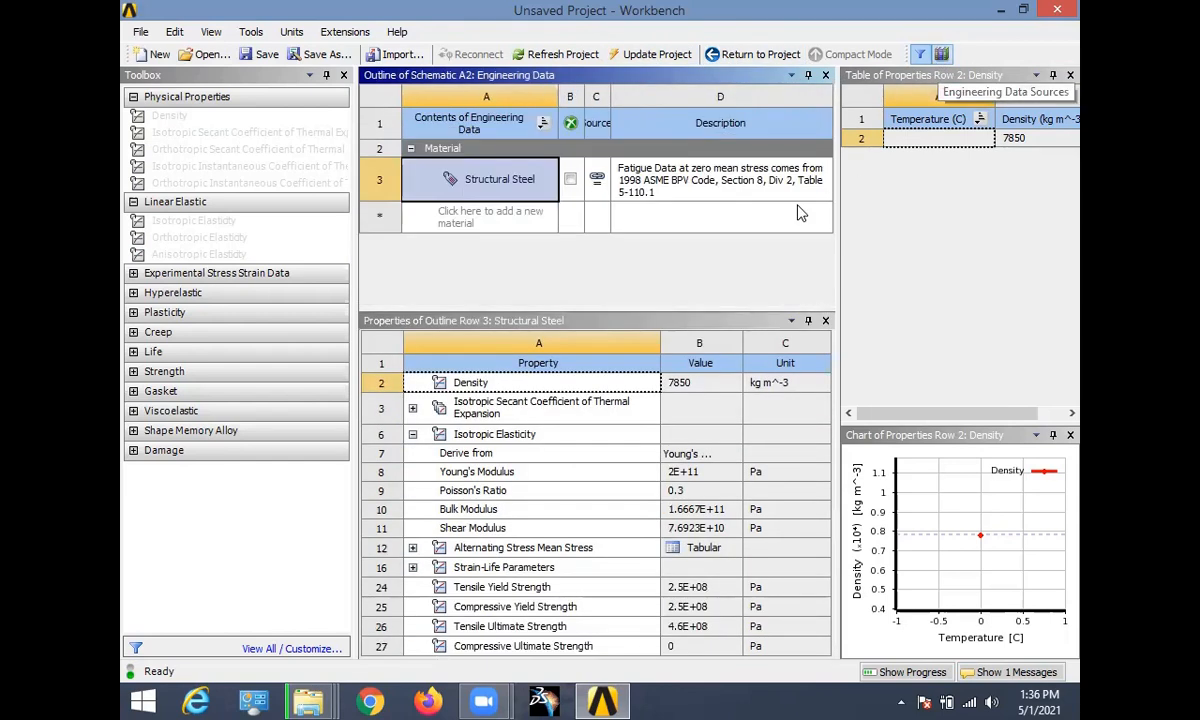
- Add a new material named SS316L and give it the Density and Isotropic Elasticity properties
left_click(479, 228)
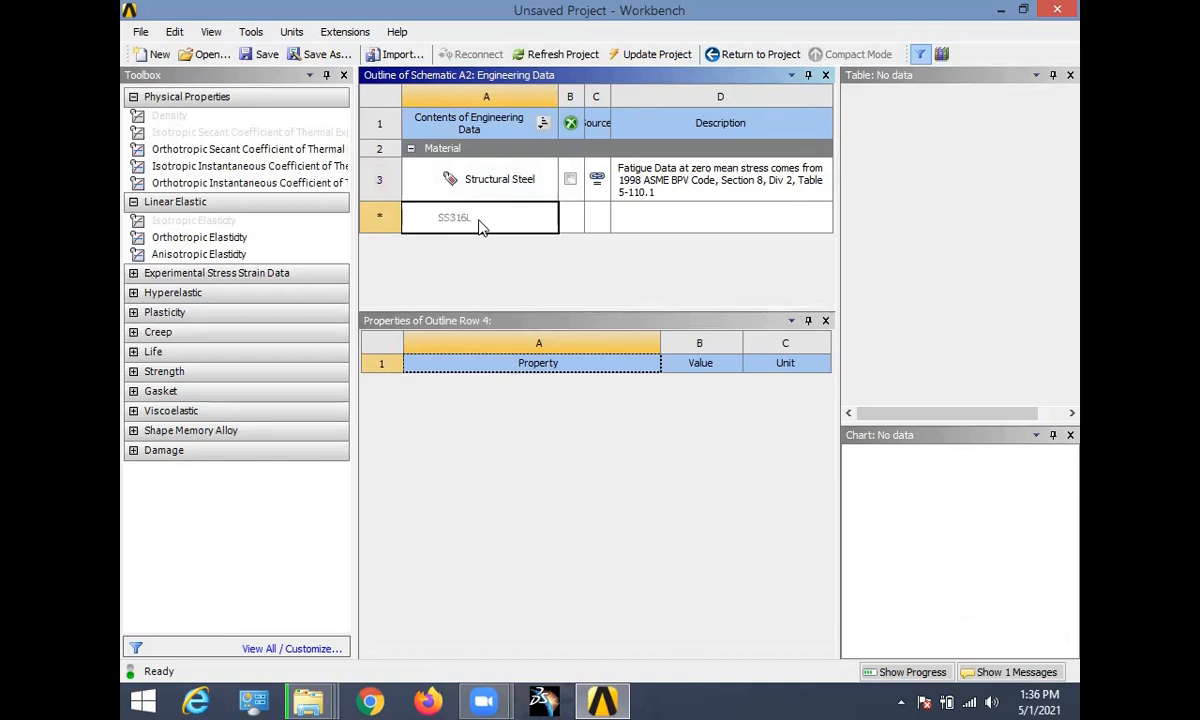
key("Return")
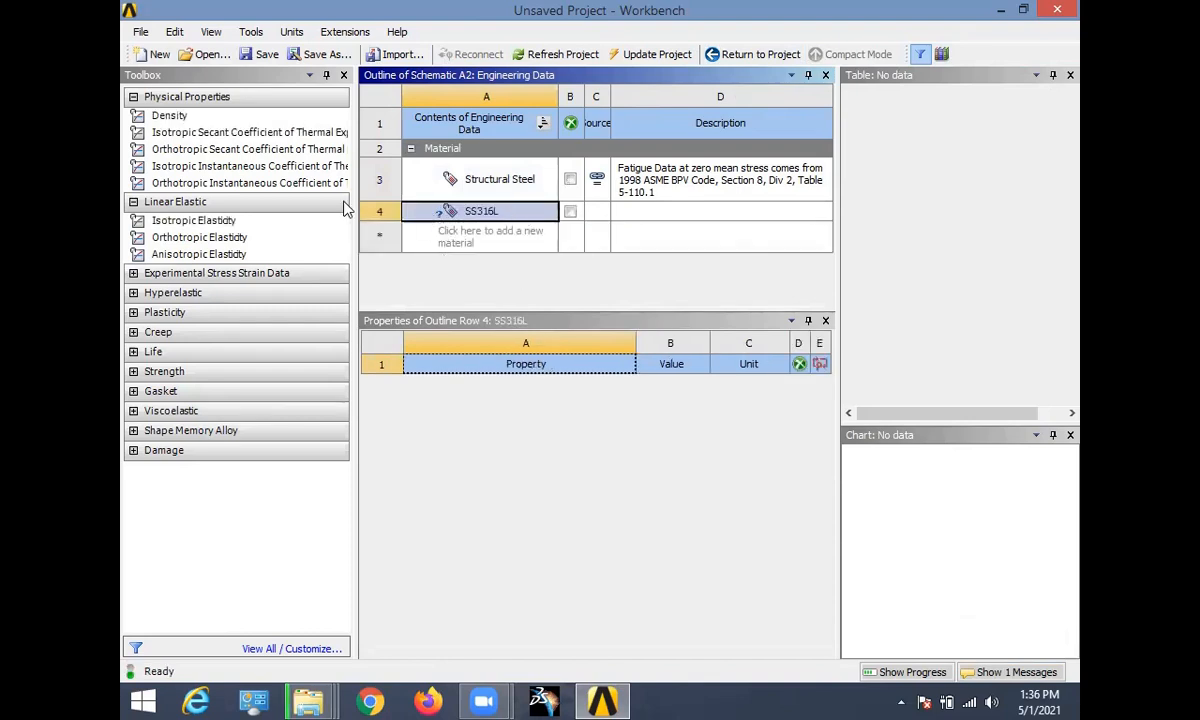
left_click_drag(170, 116, 495, 218)
left_click_drag(193, 220, 490, 215)
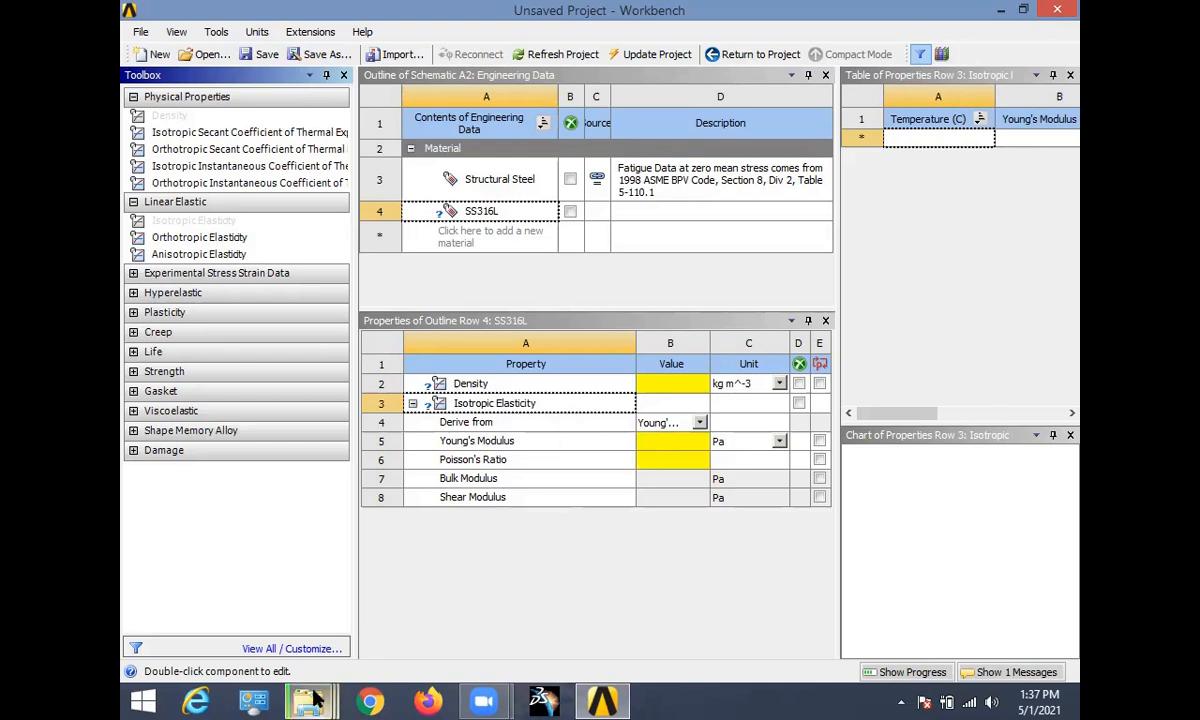
- Switch to File Explorer and look in the Projects folder inside folder E on drive Elements (F:)
mouse_move(313, 700)
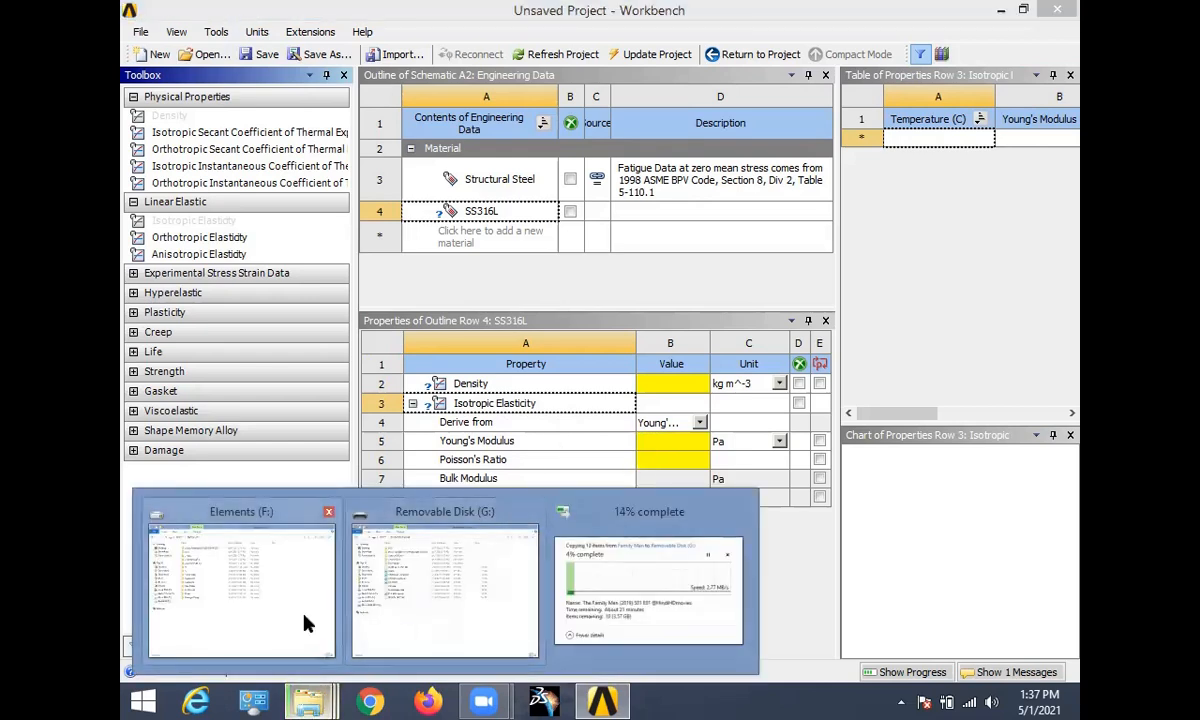
left_click(283, 572)
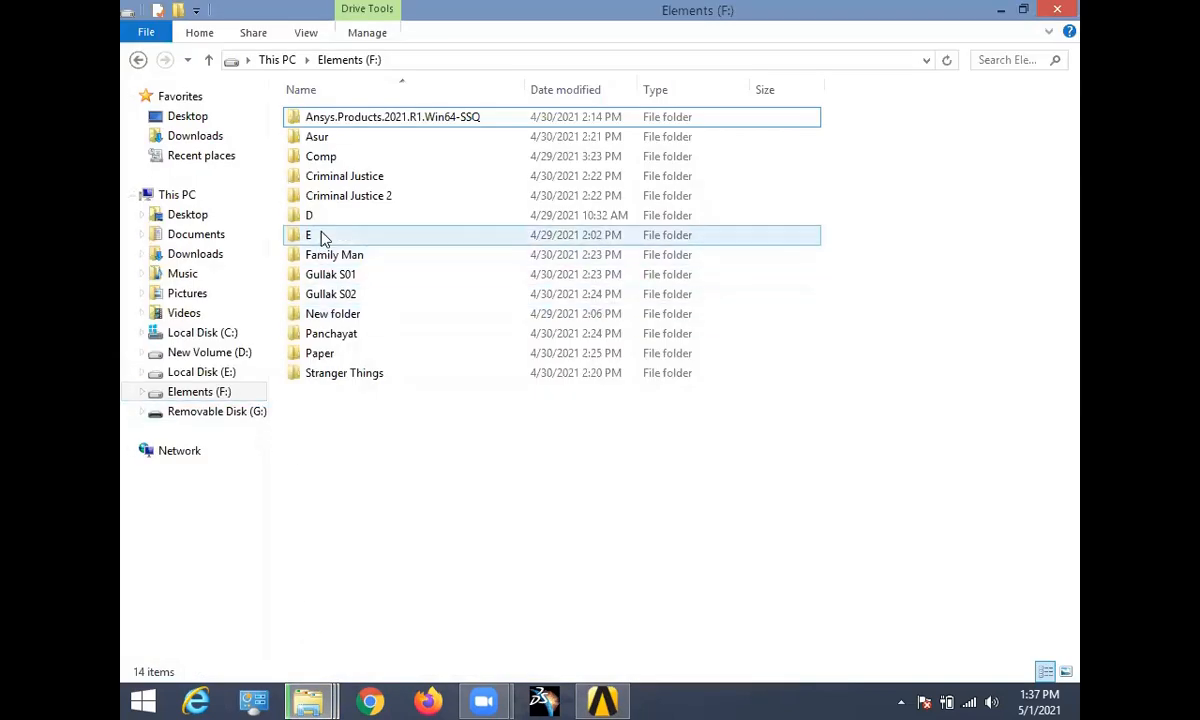
double_click(321, 235)
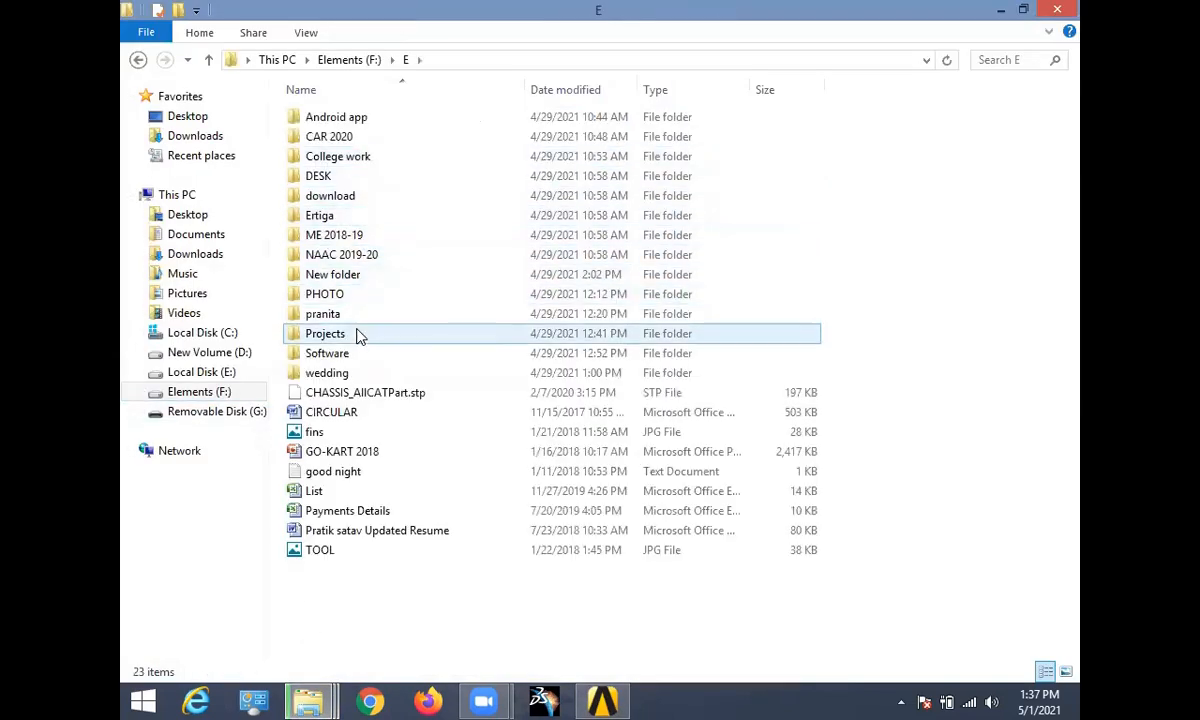
double_click(354, 333)
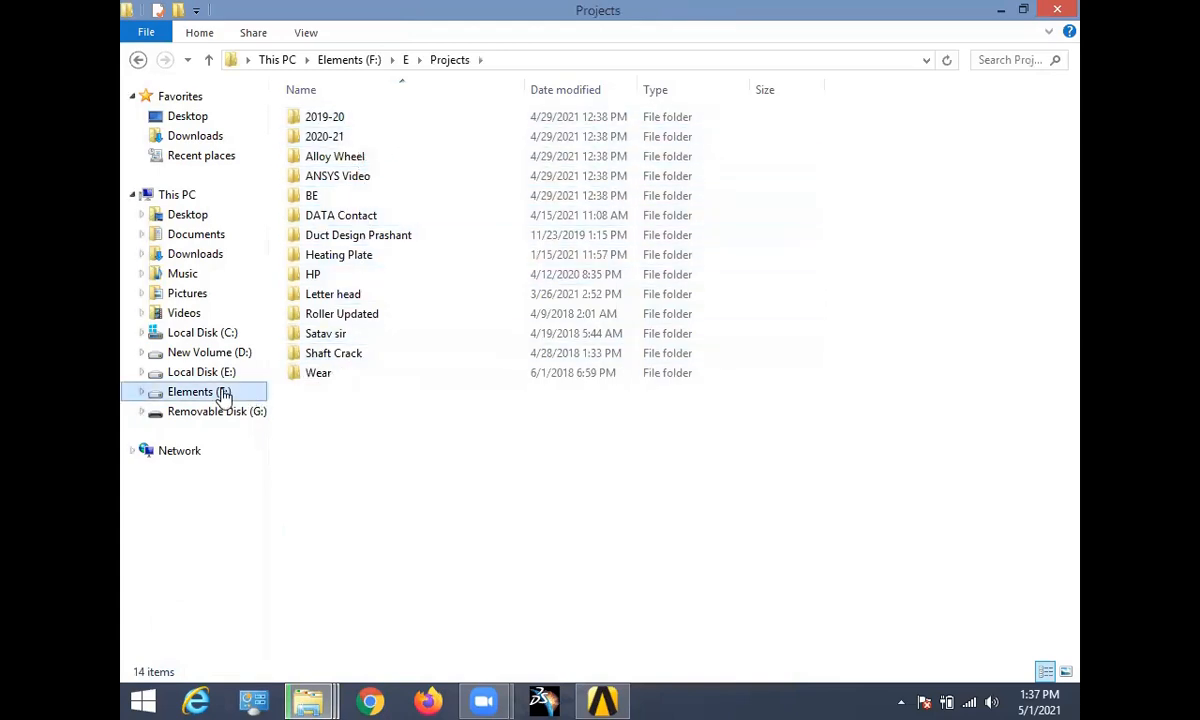
- Open the ANSYS blower project from F:\D\Project DATA\Design DATA\Blower CFD\ANSYS and dismiss the Getting Started message
left_click(349, 60)
double_click(351, 214)
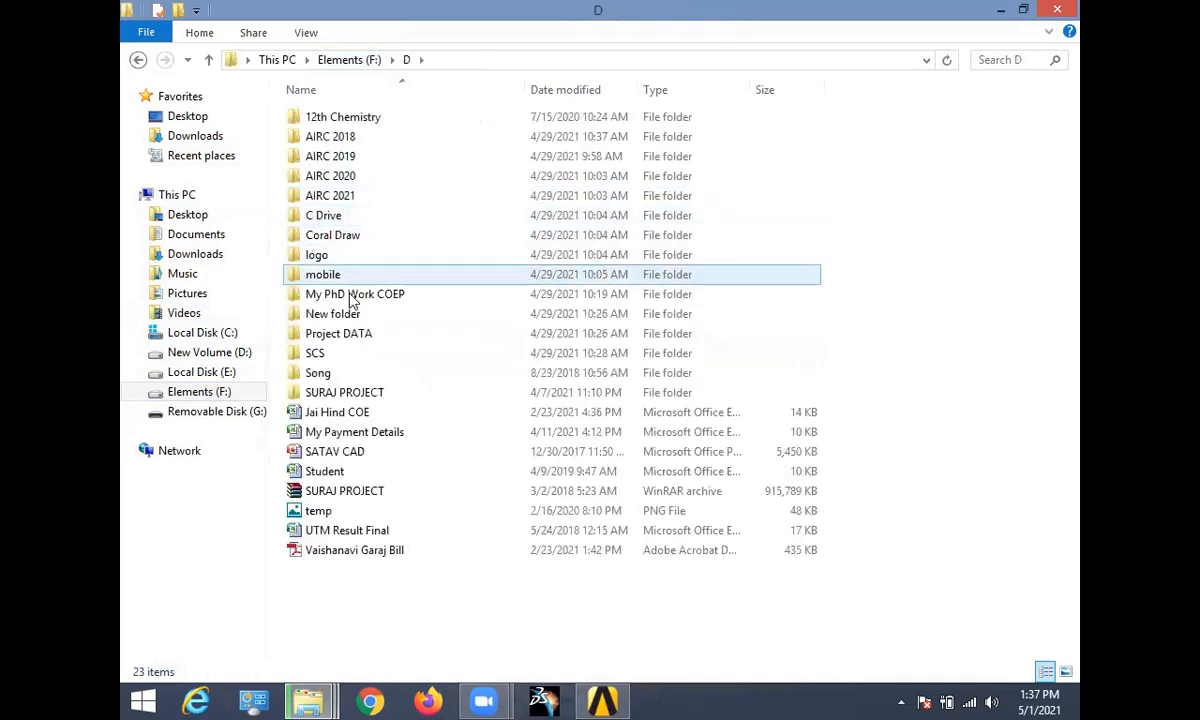
double_click(345, 334)
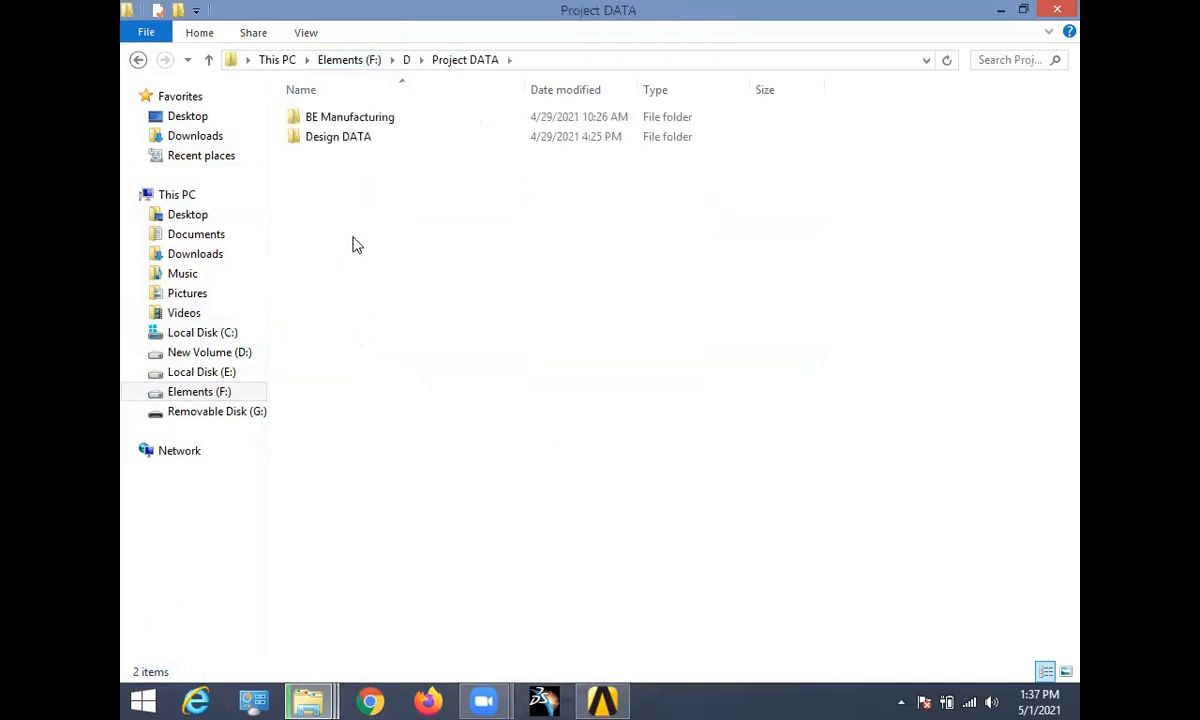
double_click(362, 137)
double_click(336, 196)
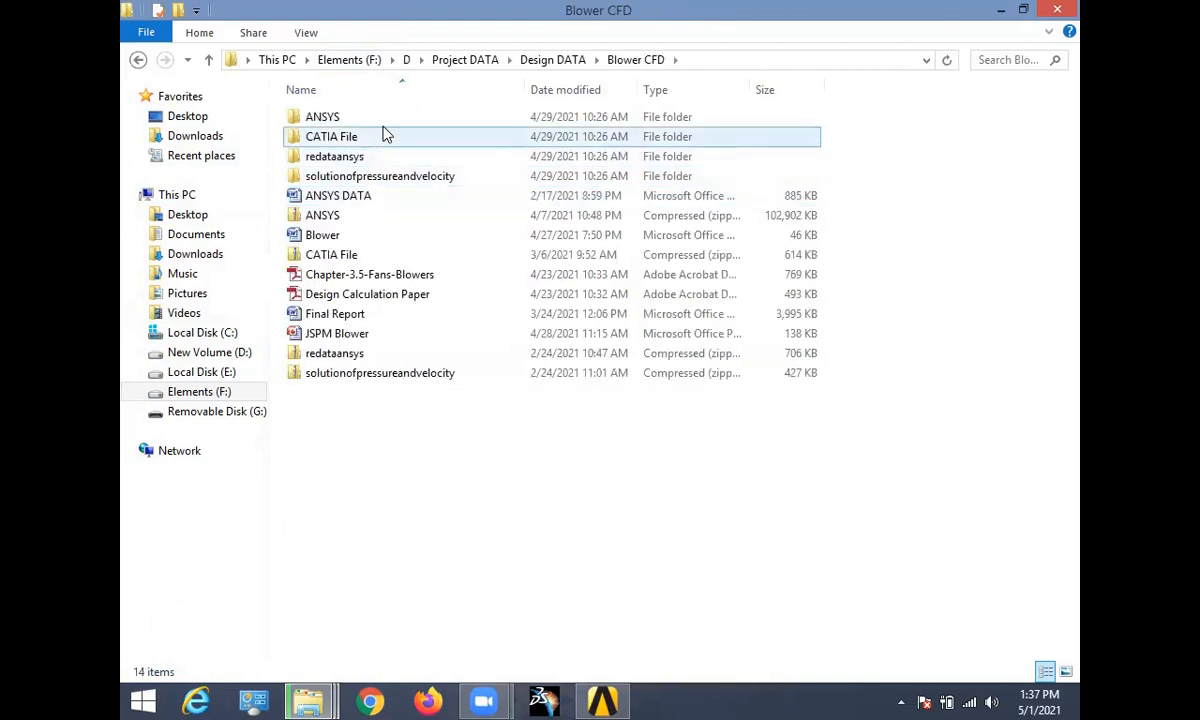
double_click(388, 116)
double_click(383, 143)
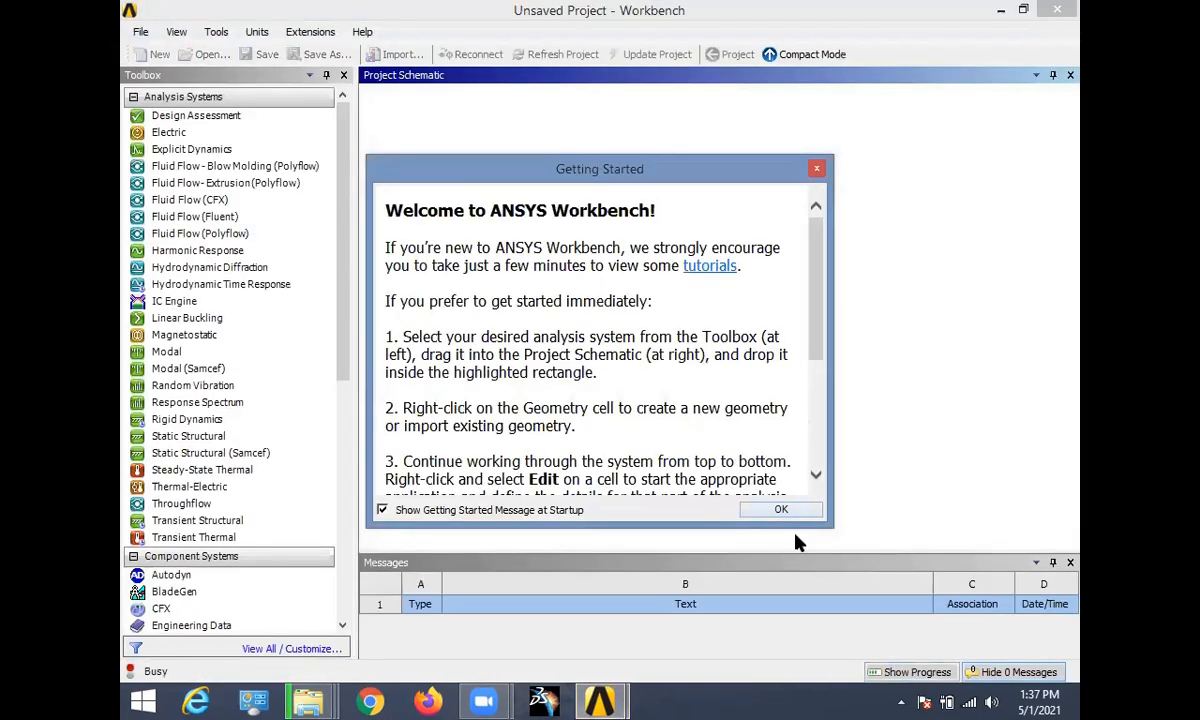
left_click(781, 511)
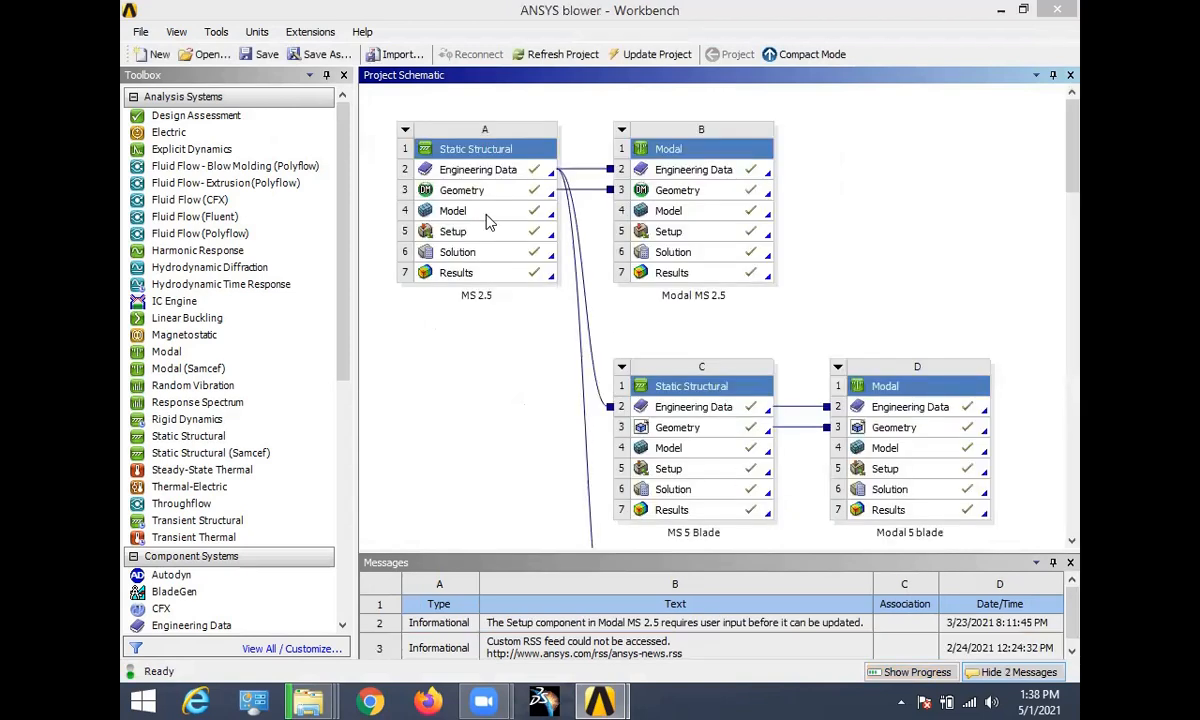
- Examine the SS 316L material properties in the Engineering Data of the Modal SS 316L system
left_click_drag(1075, 189, 1079, 320)
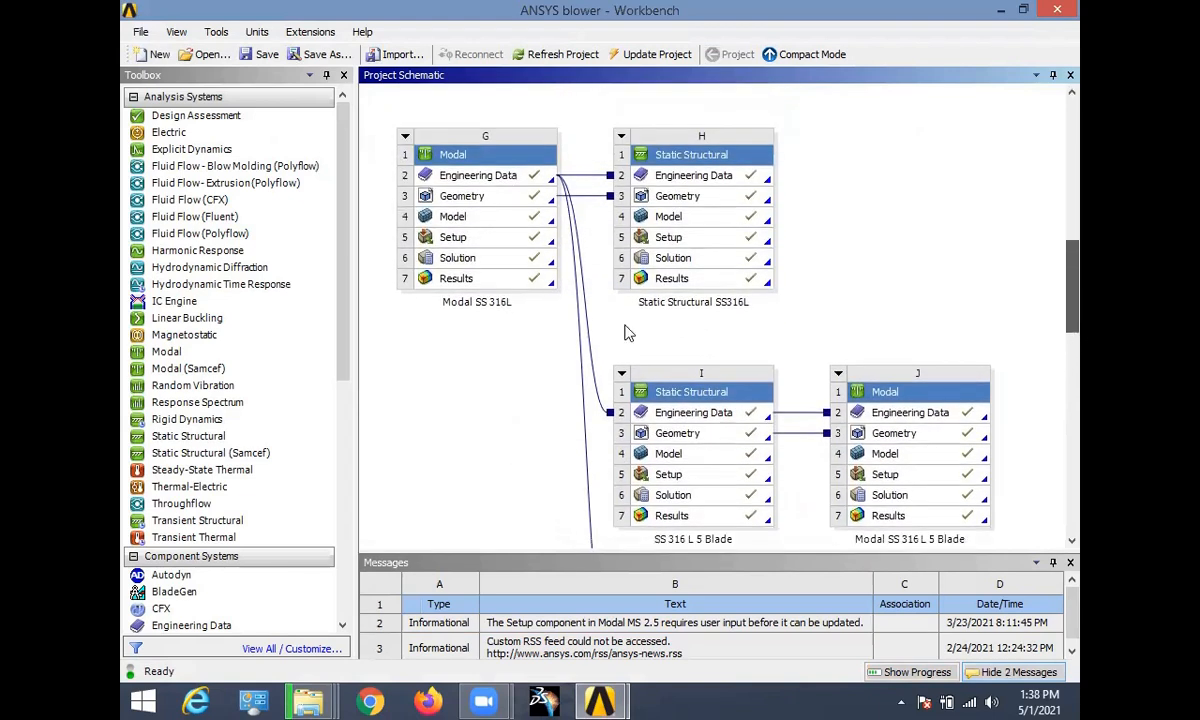
left_click(500, 176)
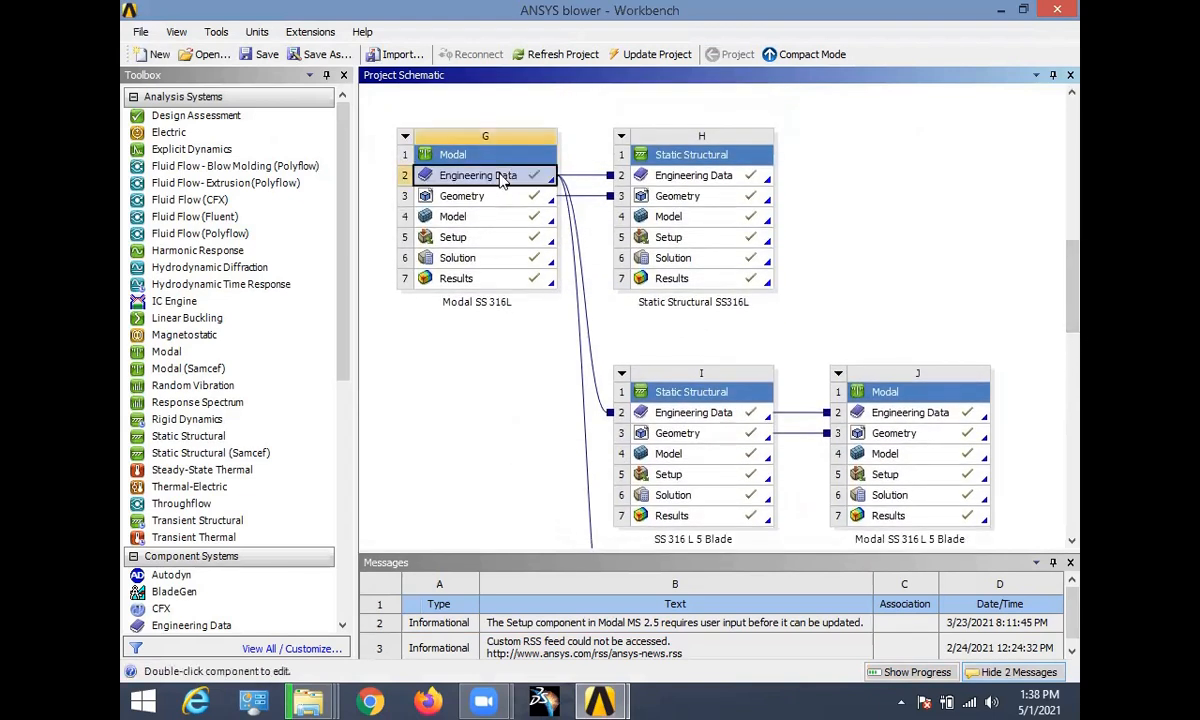
right_click(503, 178)
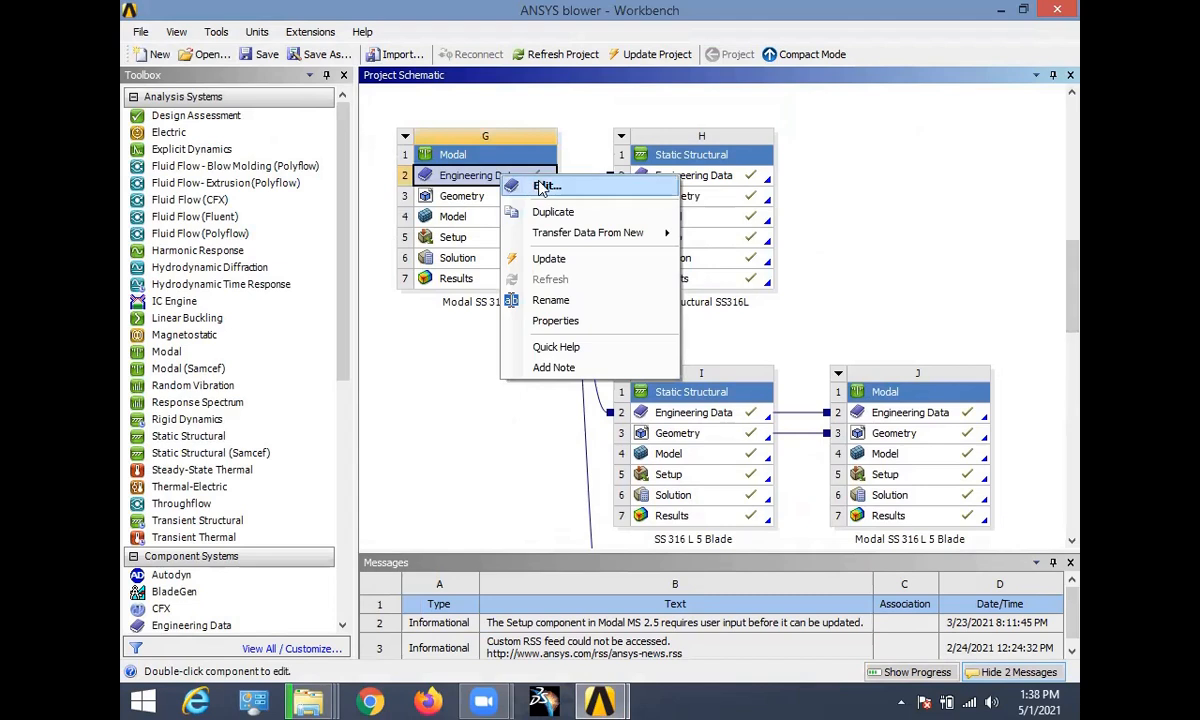
left_click(541, 185)
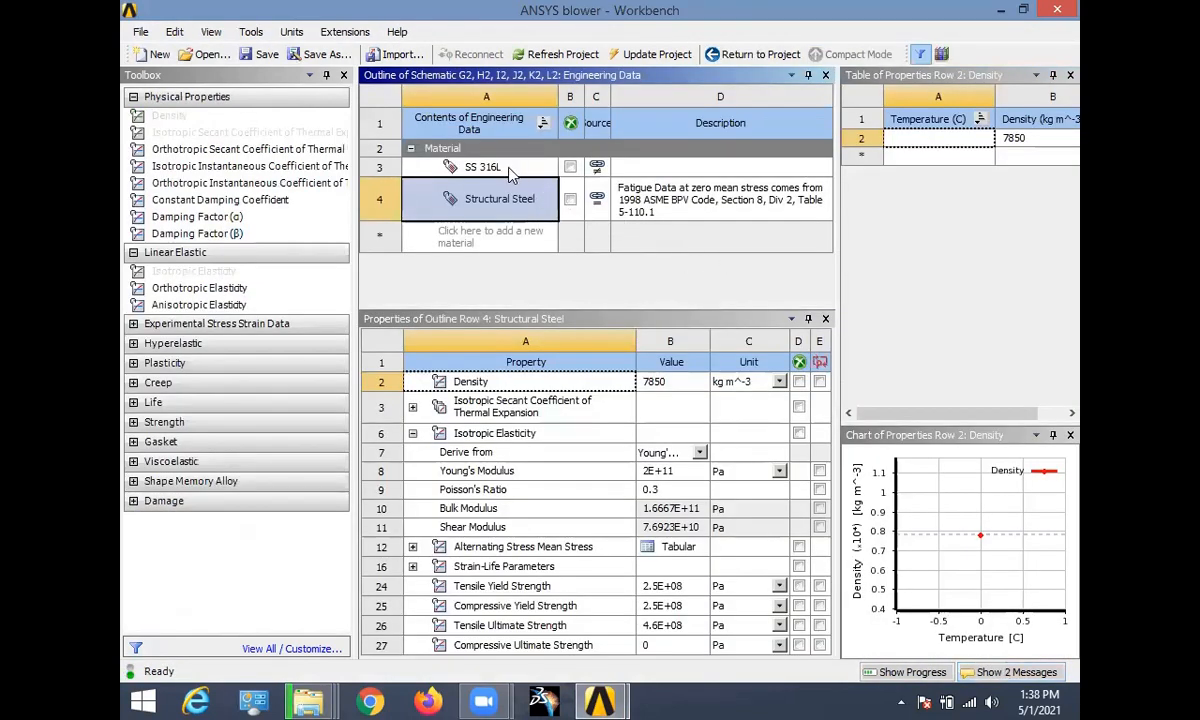
left_click(480, 167)
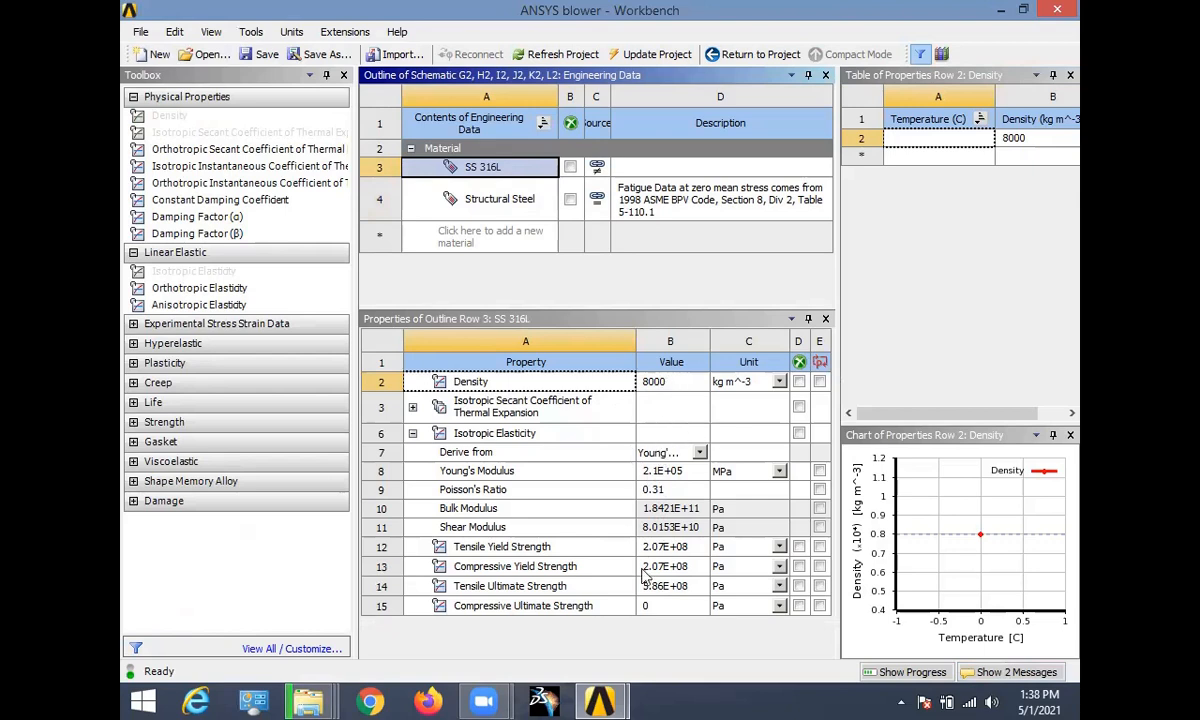
- Switch back to the unsaved Workbench project and set the SS316L density to 8000 kg m^-3
mouse_move(601, 700)
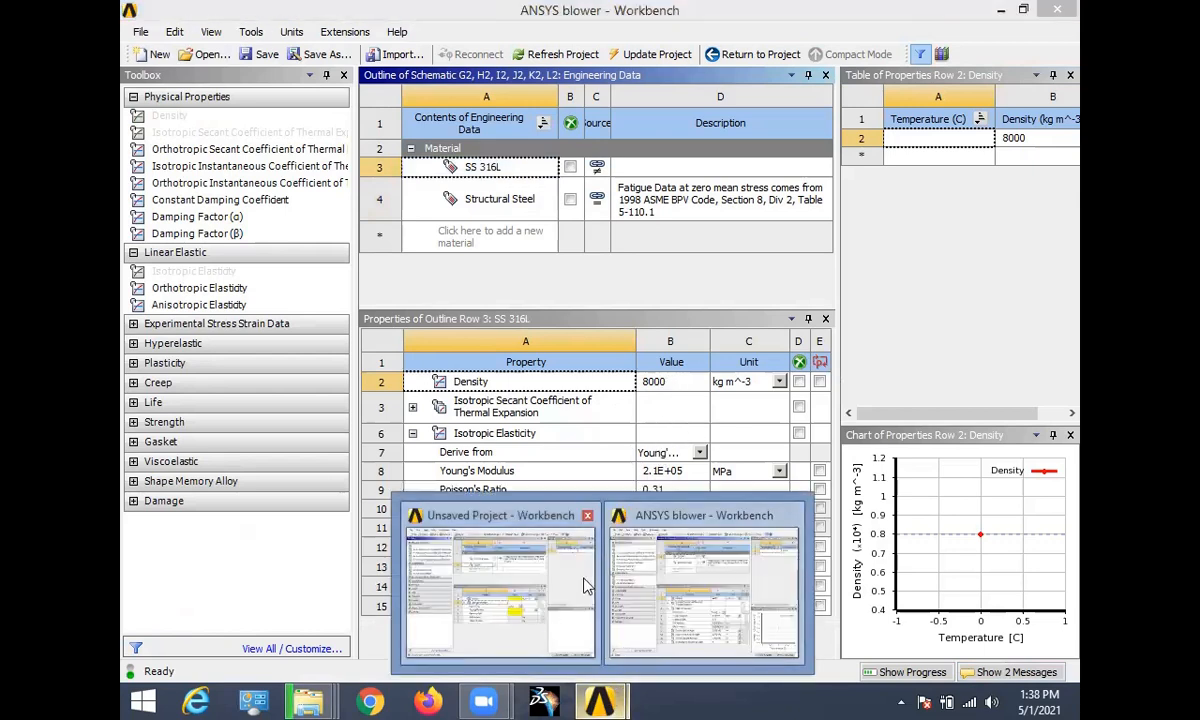
left_click(549, 621)
left_click(657, 390)
type("8000")
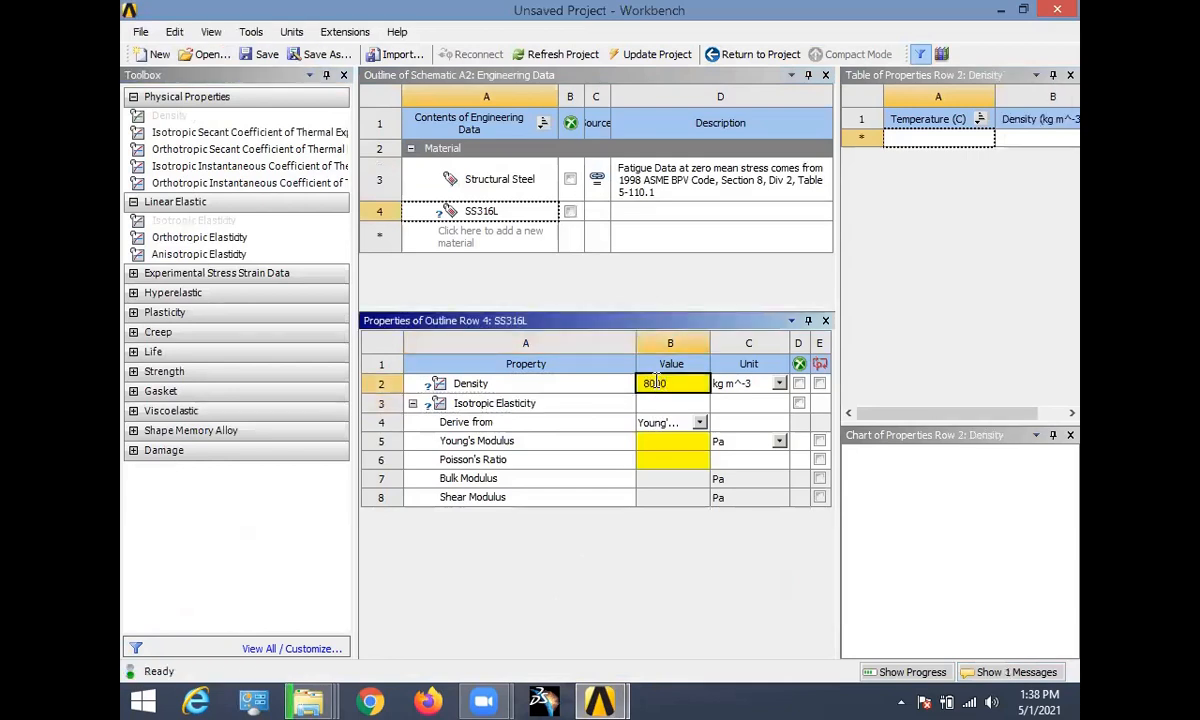
left_click(742, 405)
- Check the reference material in the ANSYS blower project and set the Young's Modulus of SS316L to 210000 MPa
mouse_move(600, 700)
left_click(705, 565)
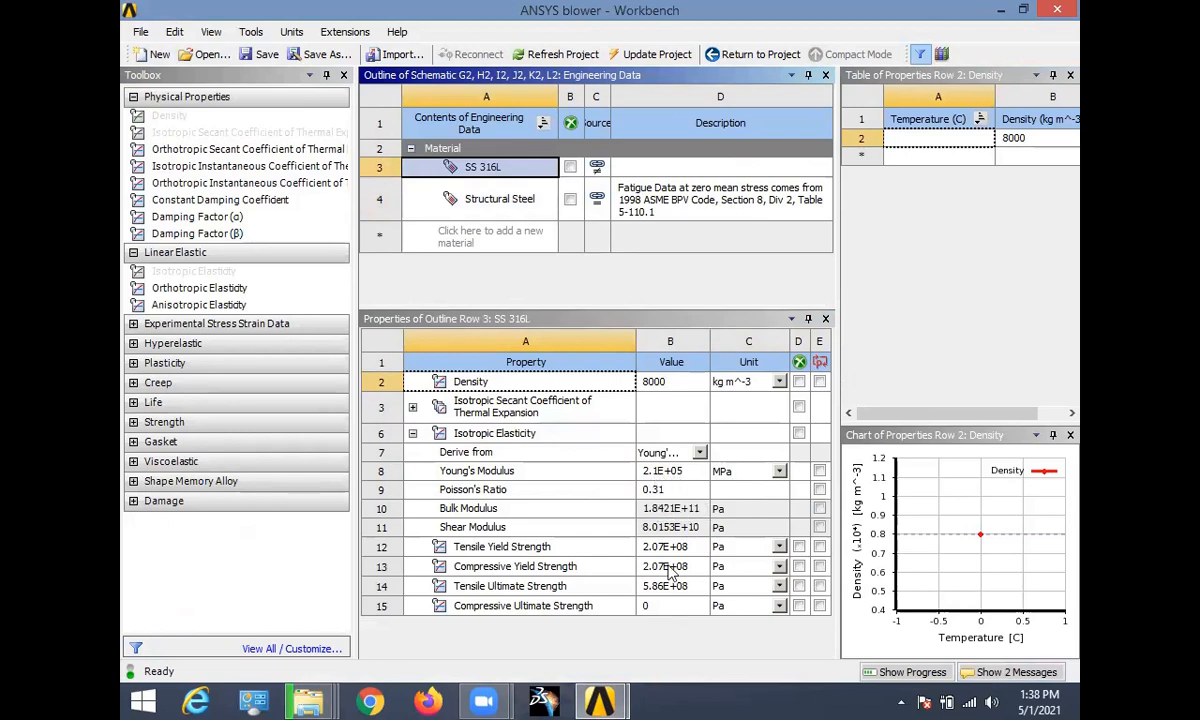
mouse_move(600, 700)
left_click(550, 594)
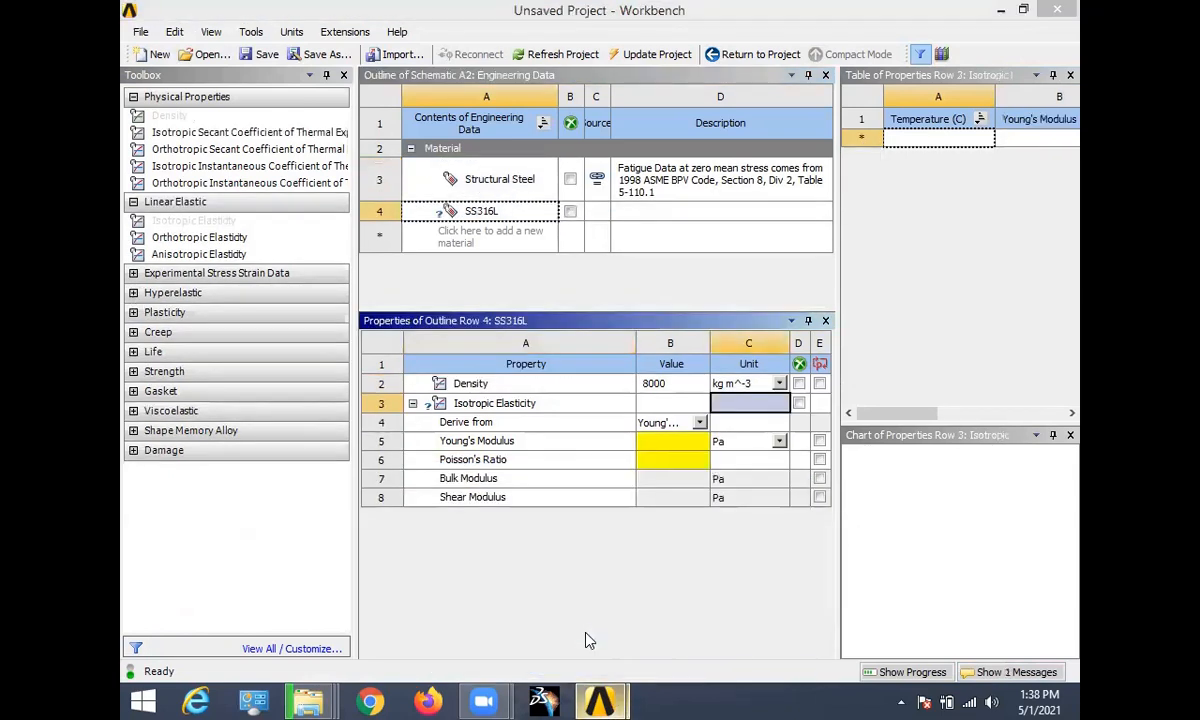
left_click(779, 441)
left_click(744, 525)
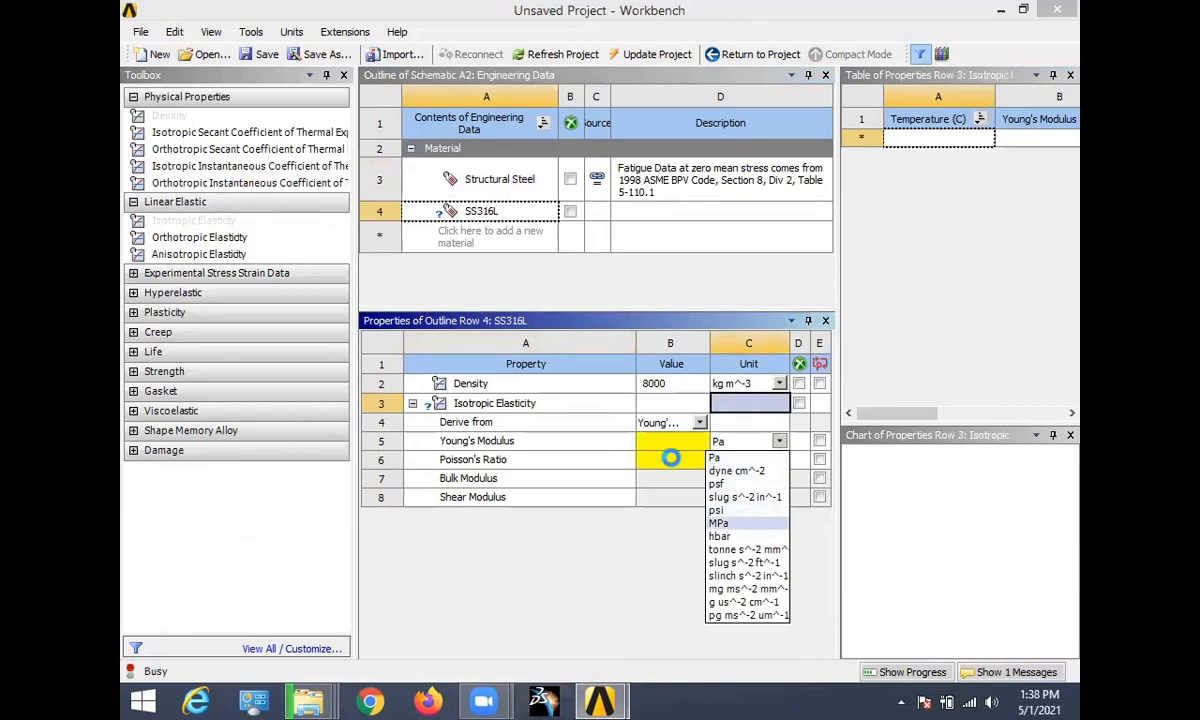
left_click(670, 447)
type("21")
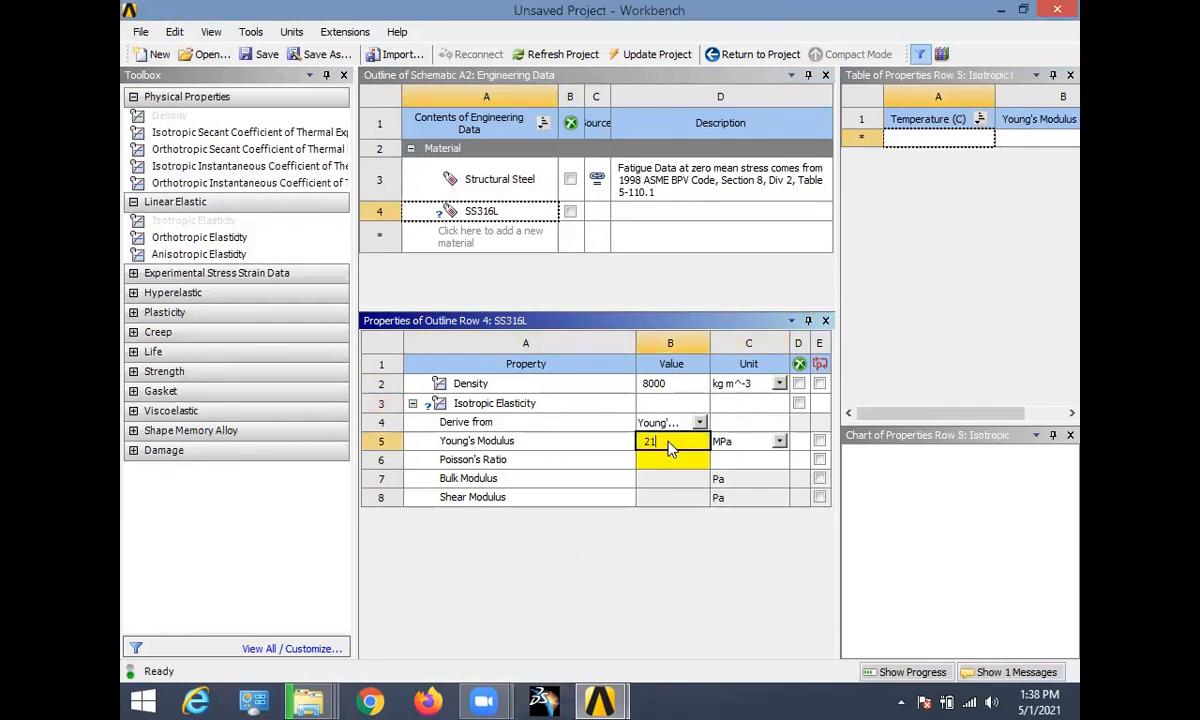
type("0000")
left_click(674, 465)
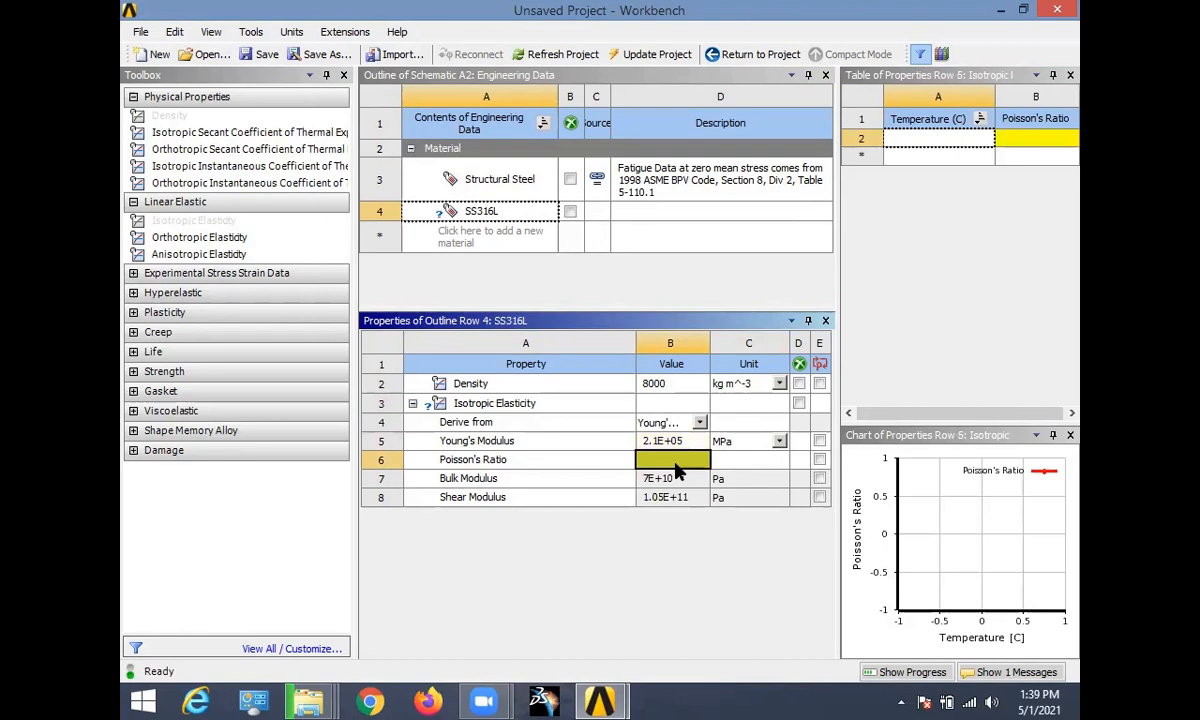
- Check the reference Poisson's Ratio in the ANSYS blower project and set it to 0.31 for SS316L in the unsaved project
left_click(599, 696)
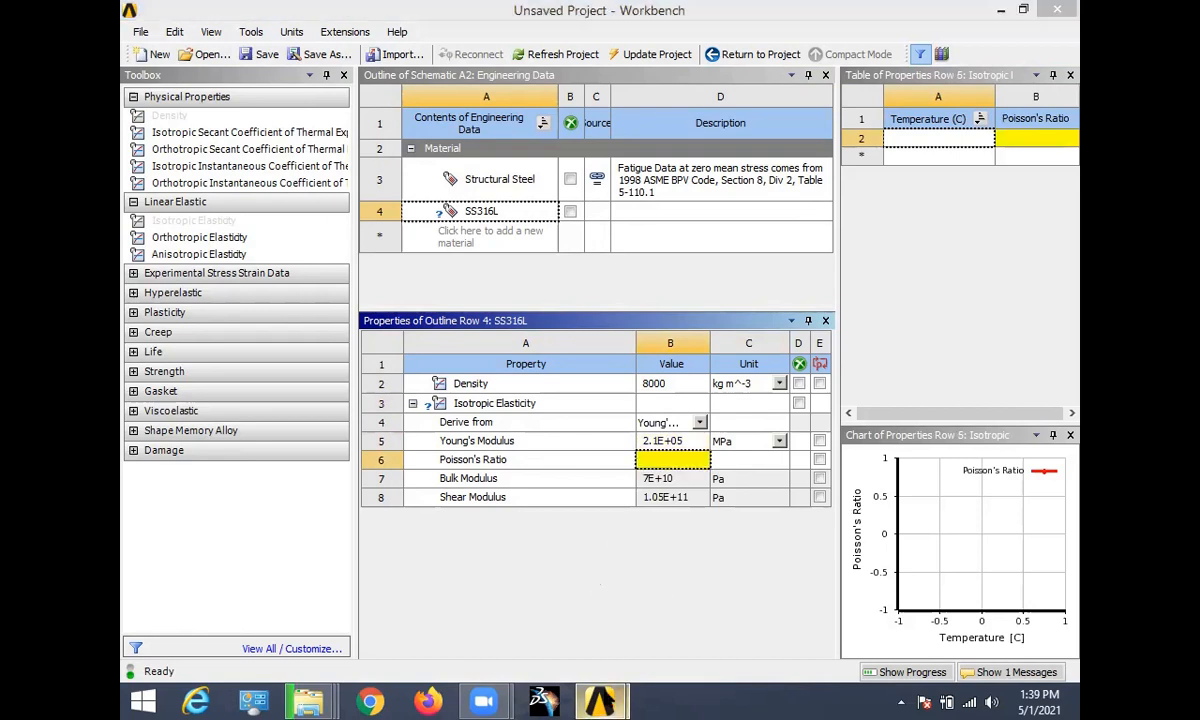
left_click(622, 582)
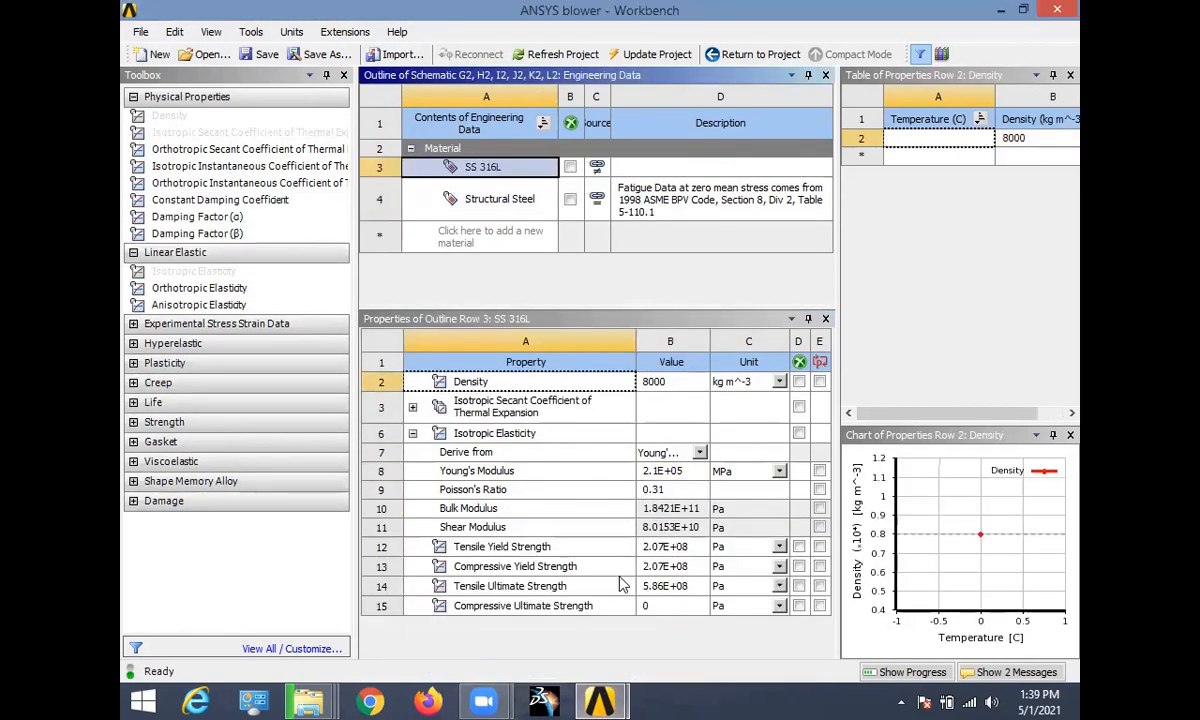
left_click(599, 700)
left_click(520, 578)
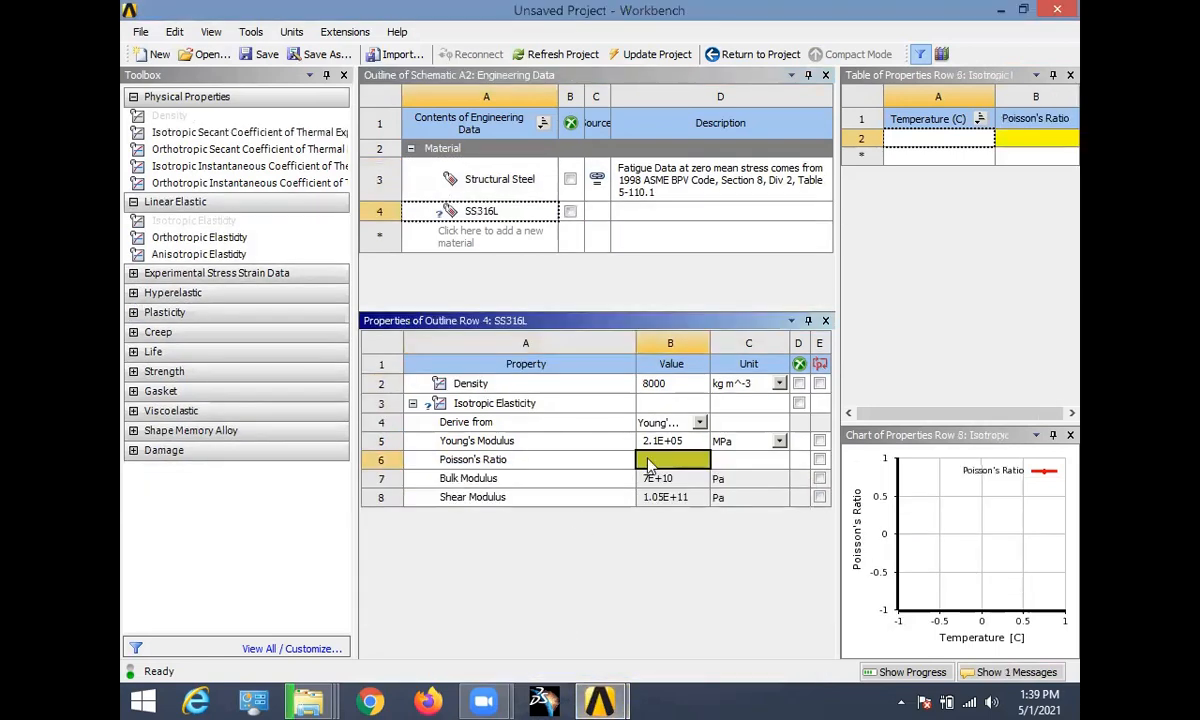
left_click(648, 462)
type("0.31")
left_click(601, 503)
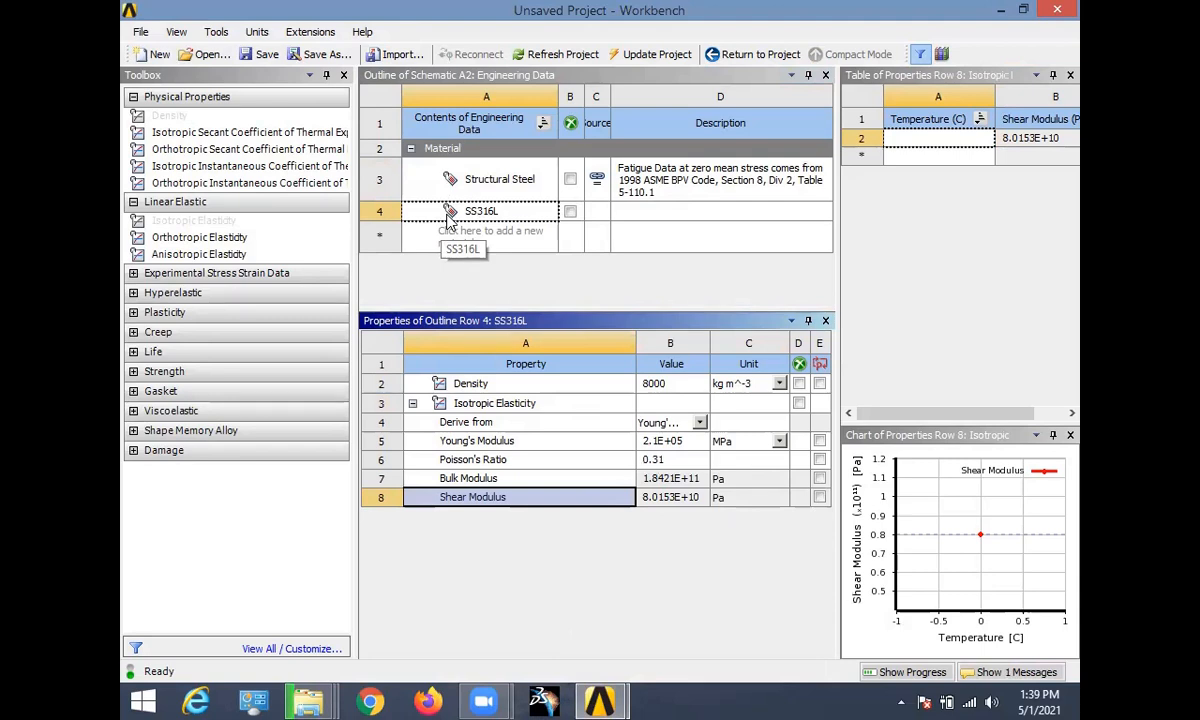
- Update the unsaved project and return to its project schematic
left_click(657, 54)
left_click(712, 54)
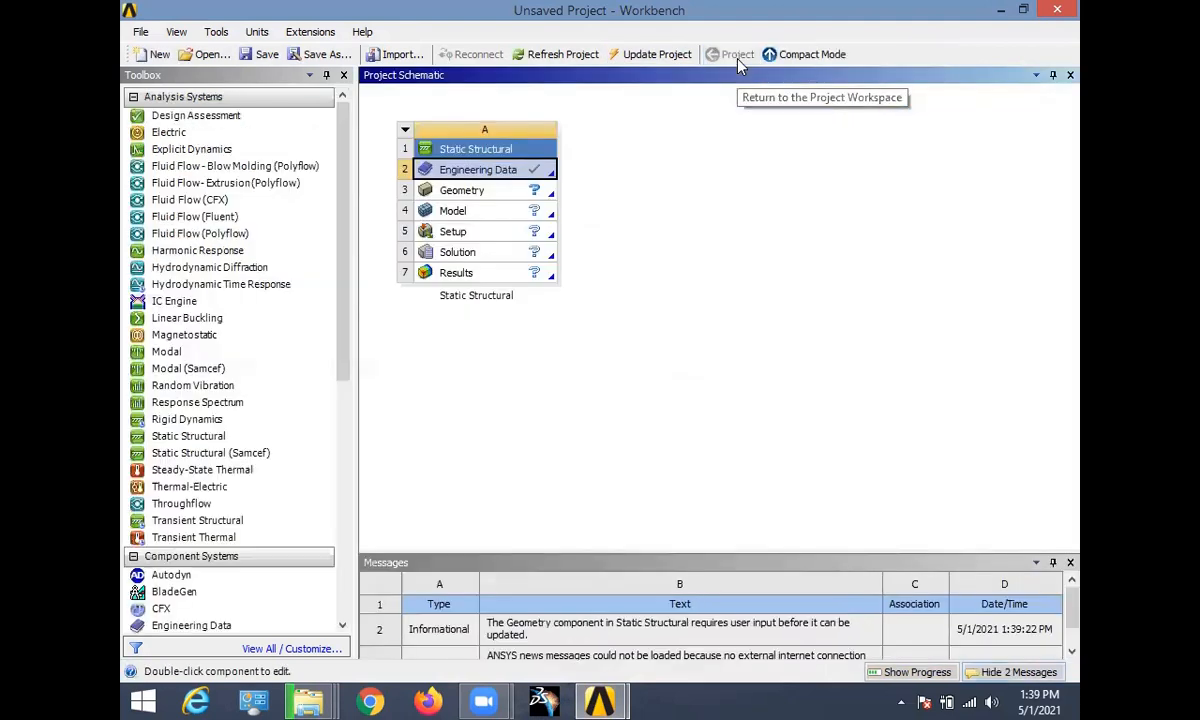
- Import Blade SS 2.5 mm.stp from the CATIA File folder of Blower CFD as the Static Structural geometry
left_click(473, 194)
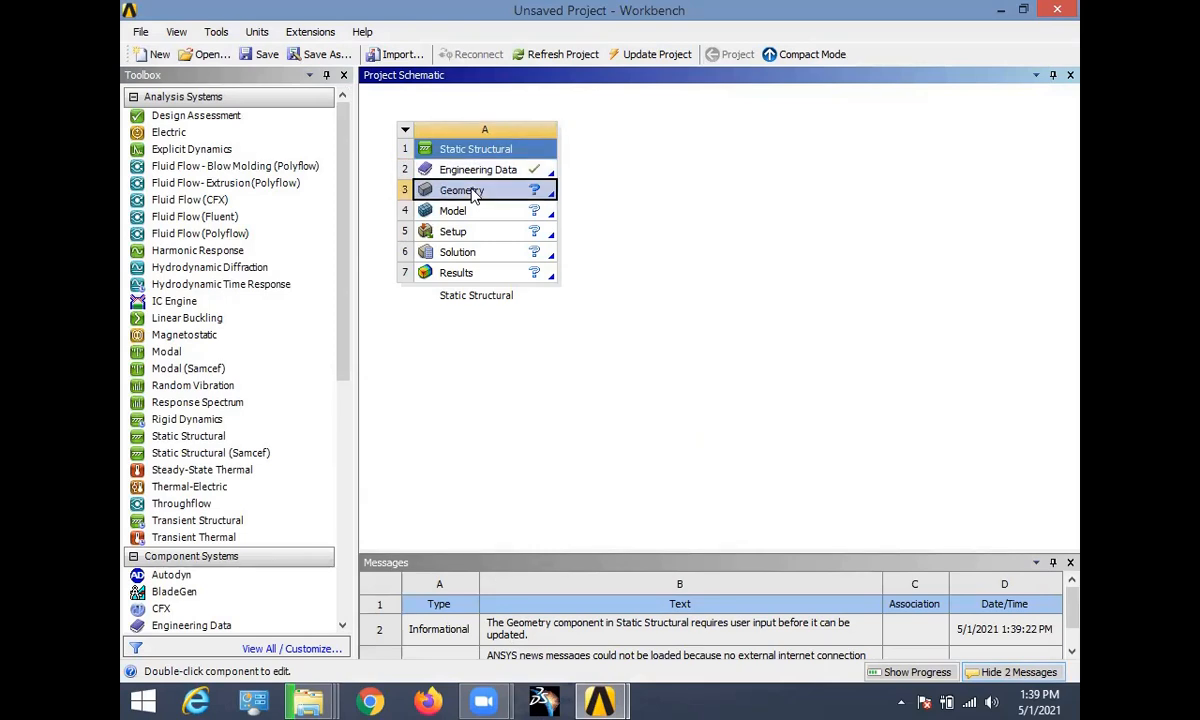
right_click(473, 194)
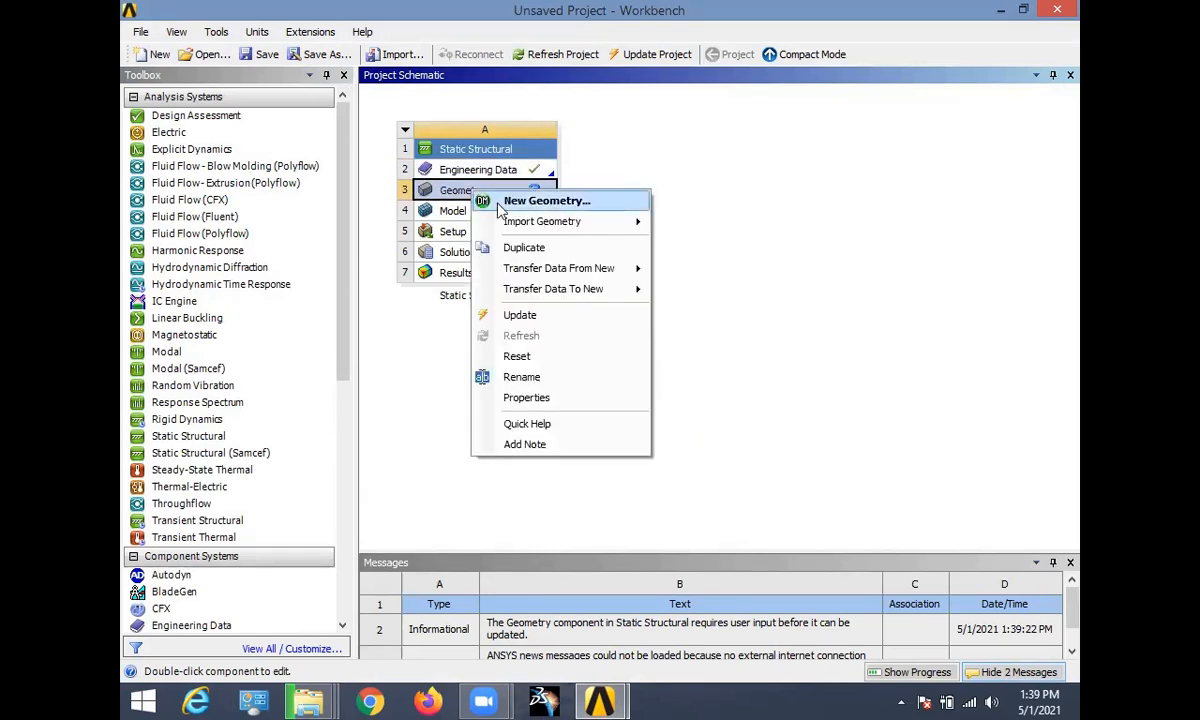
mouse_move(540, 229)
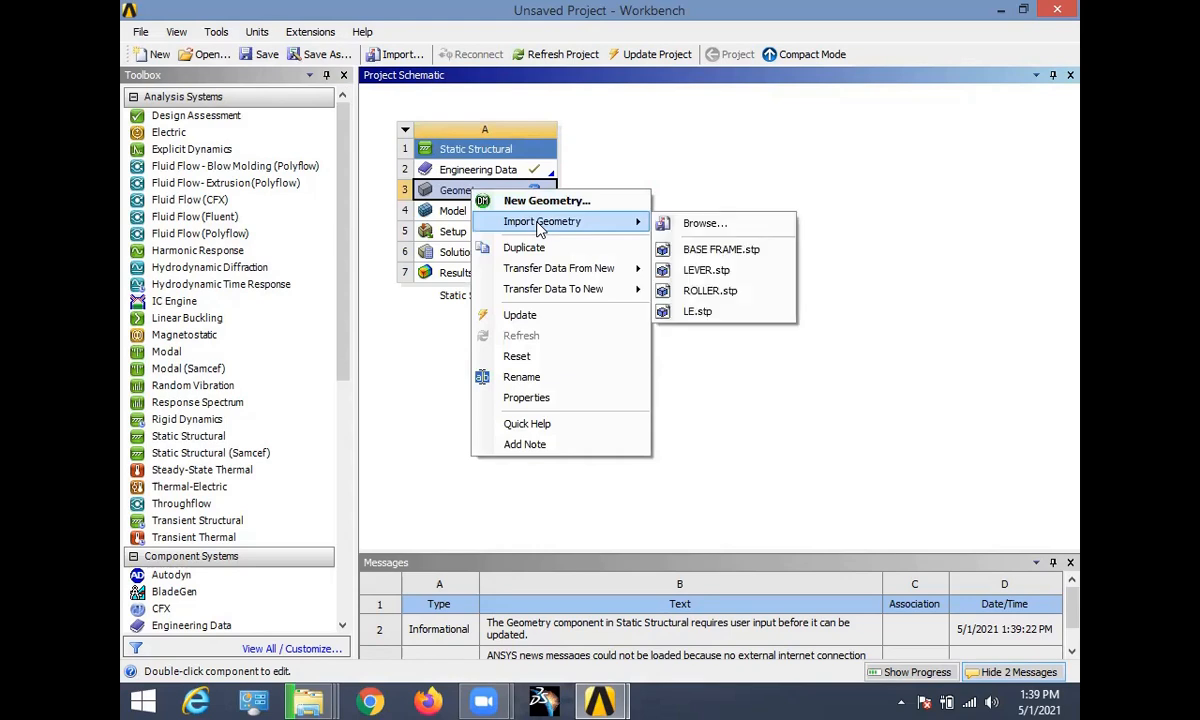
left_click(699, 222)
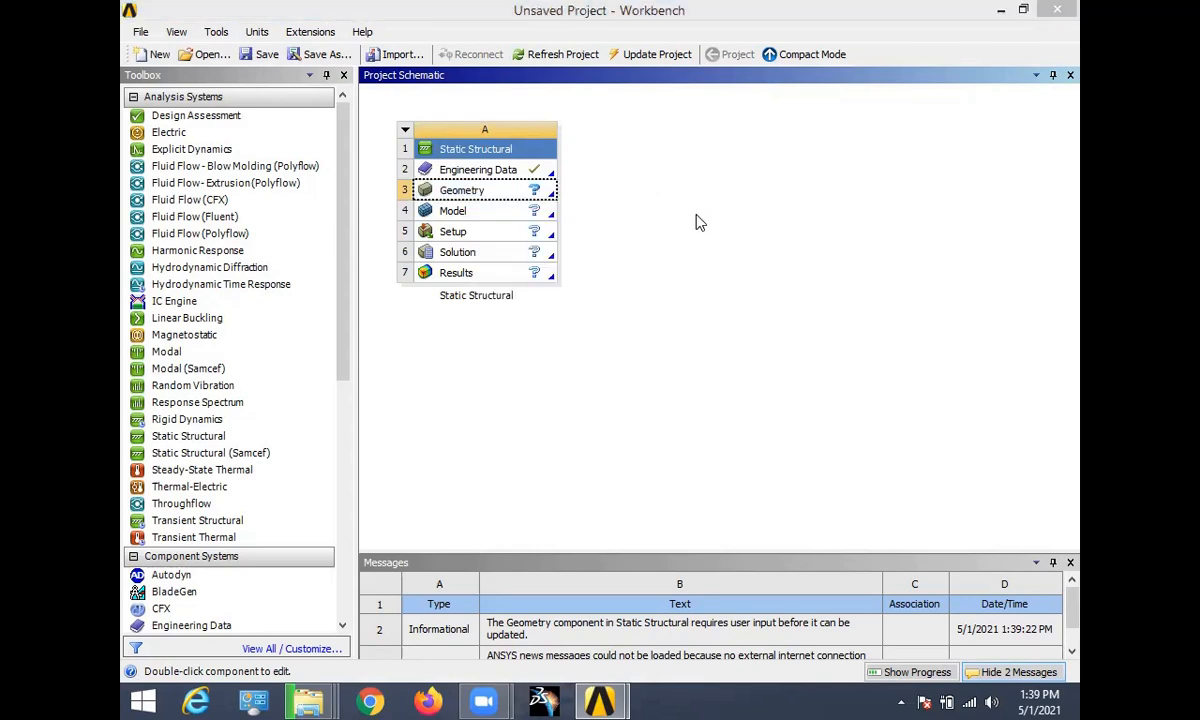
left_click(641, 137)
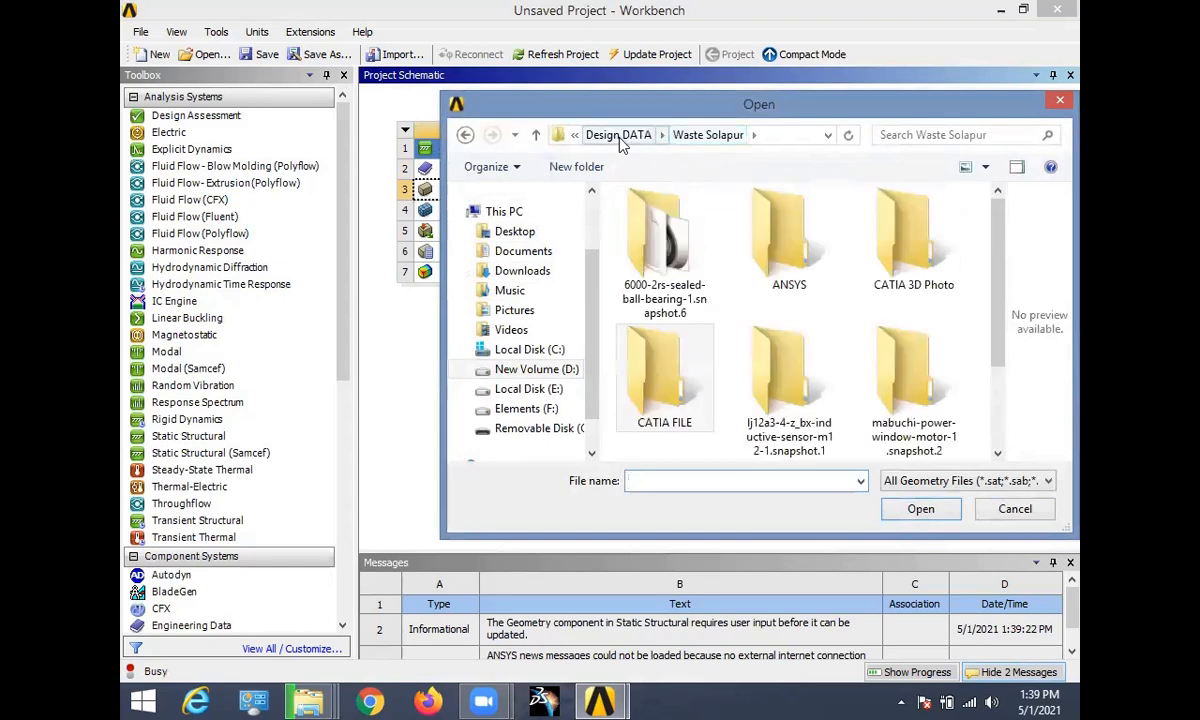
left_click(618, 137)
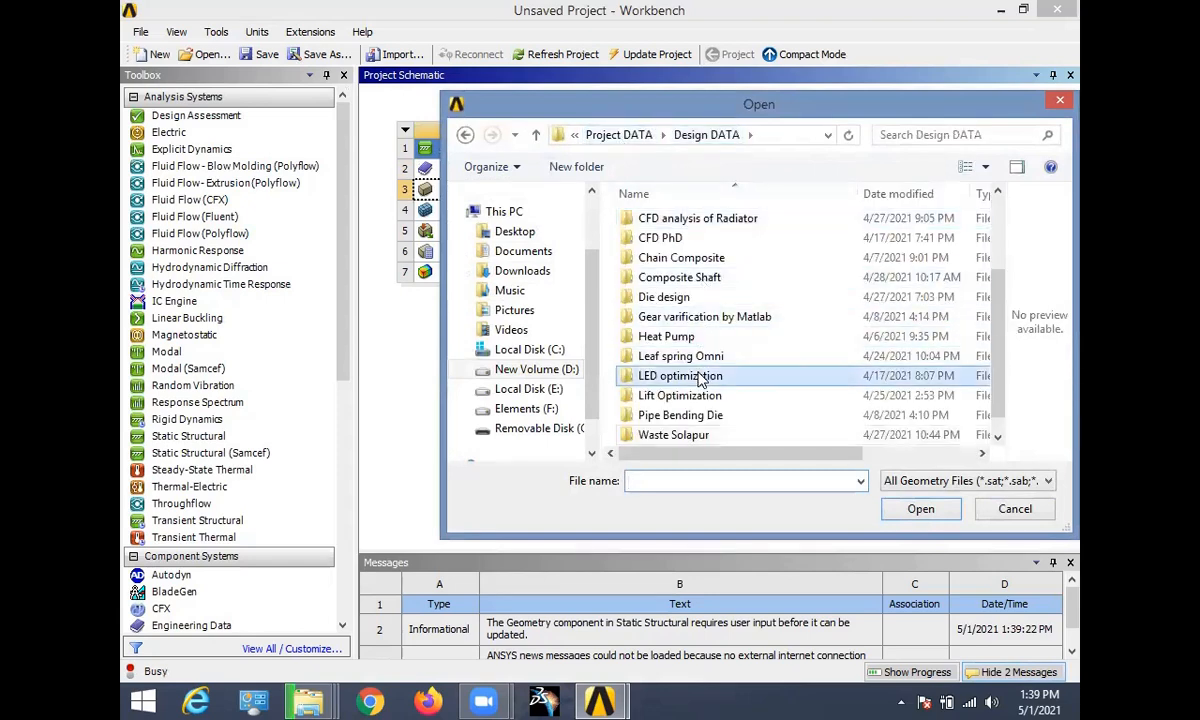
scroll(702, 378, "down", 1)
scroll(700, 388, "up", 3)
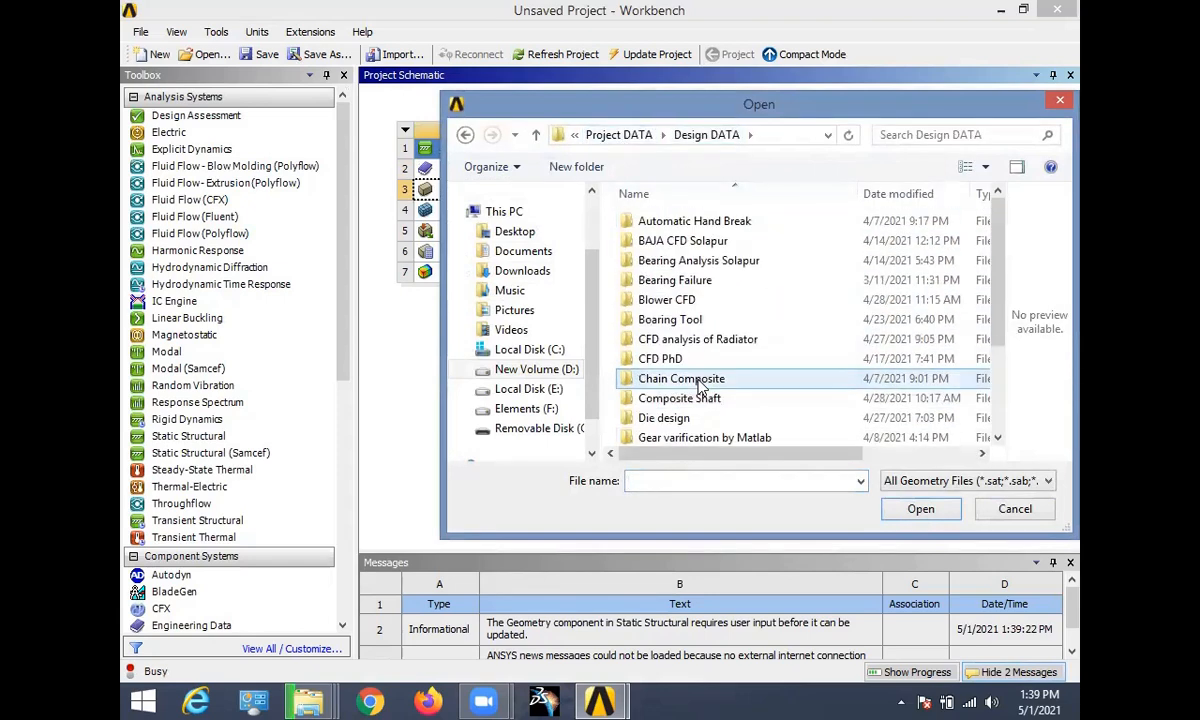
double_click(696, 305)
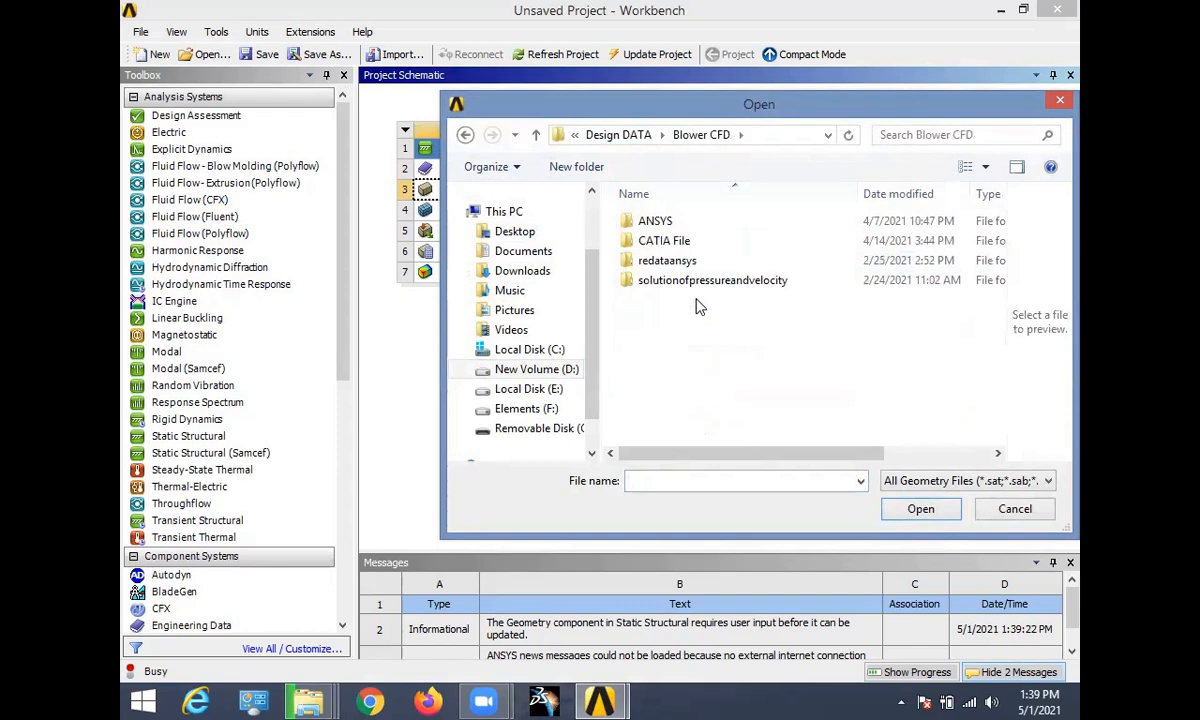
double_click(692, 240)
left_click(719, 246)
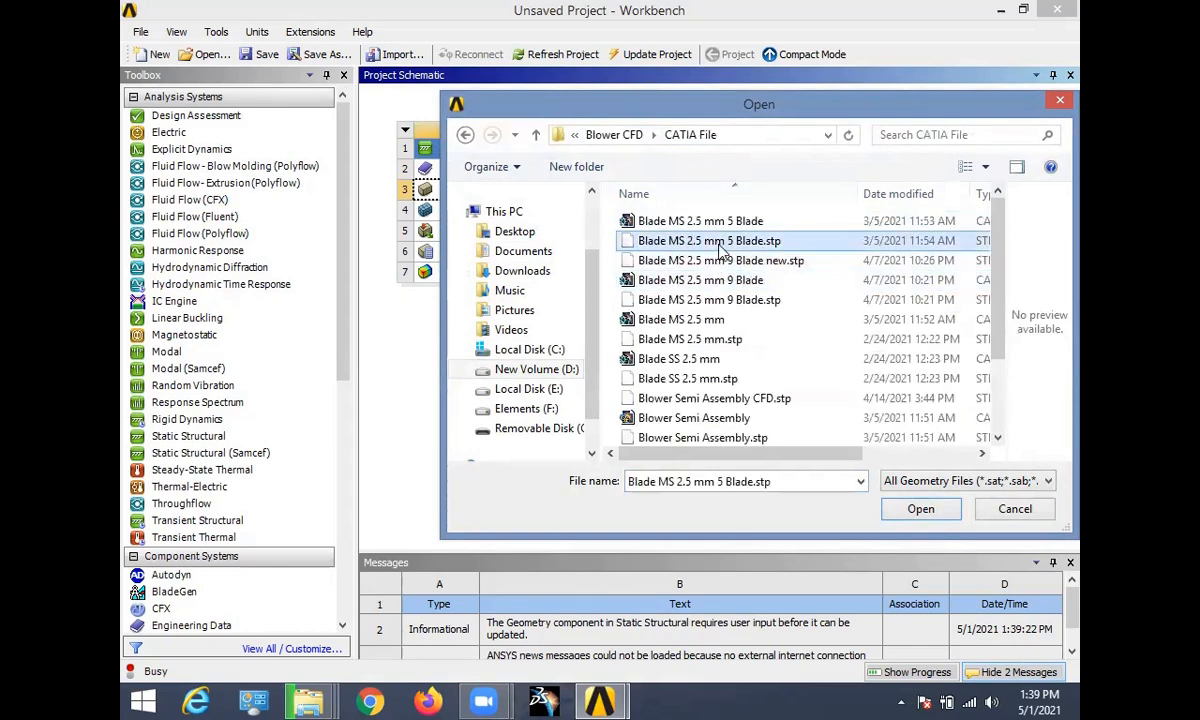
scroll(750, 375, "down", 1)
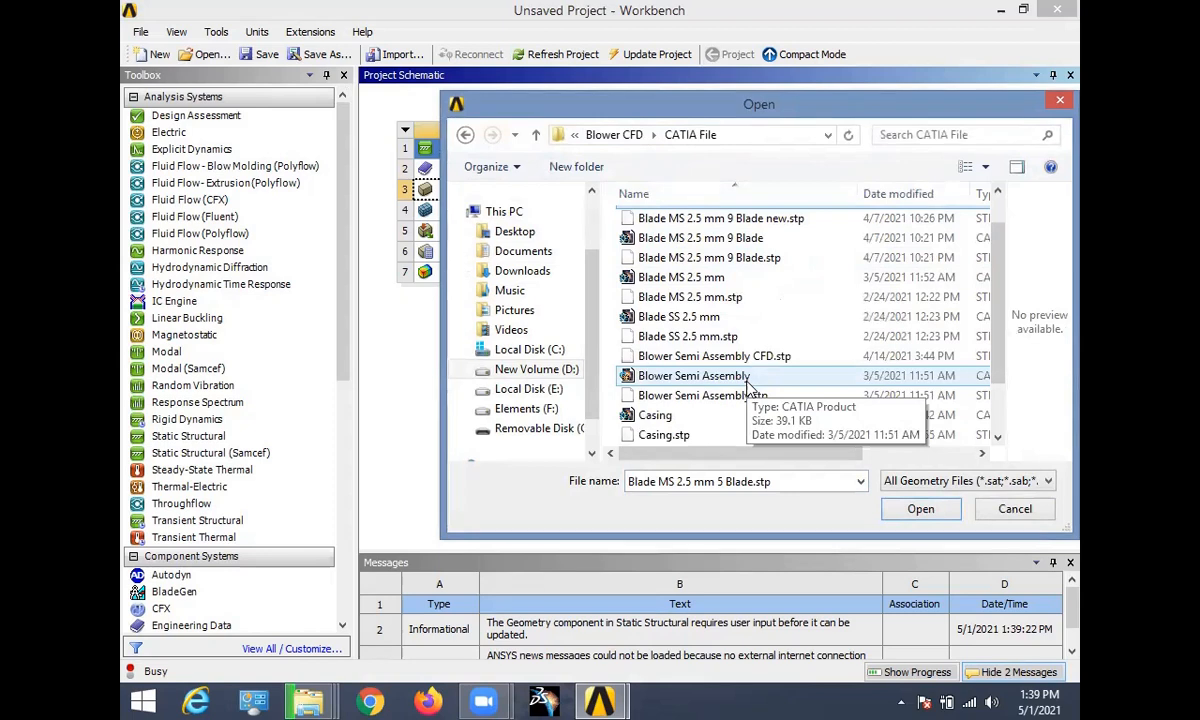
left_click(693, 340)
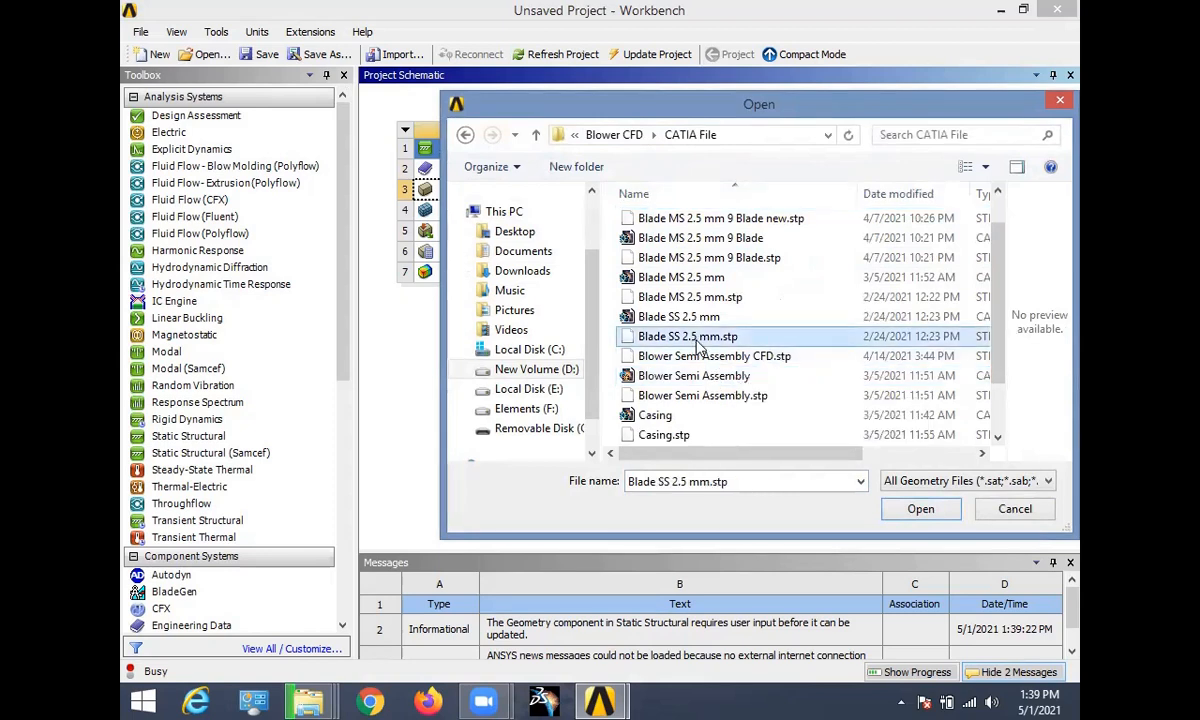
left_click(921, 509)
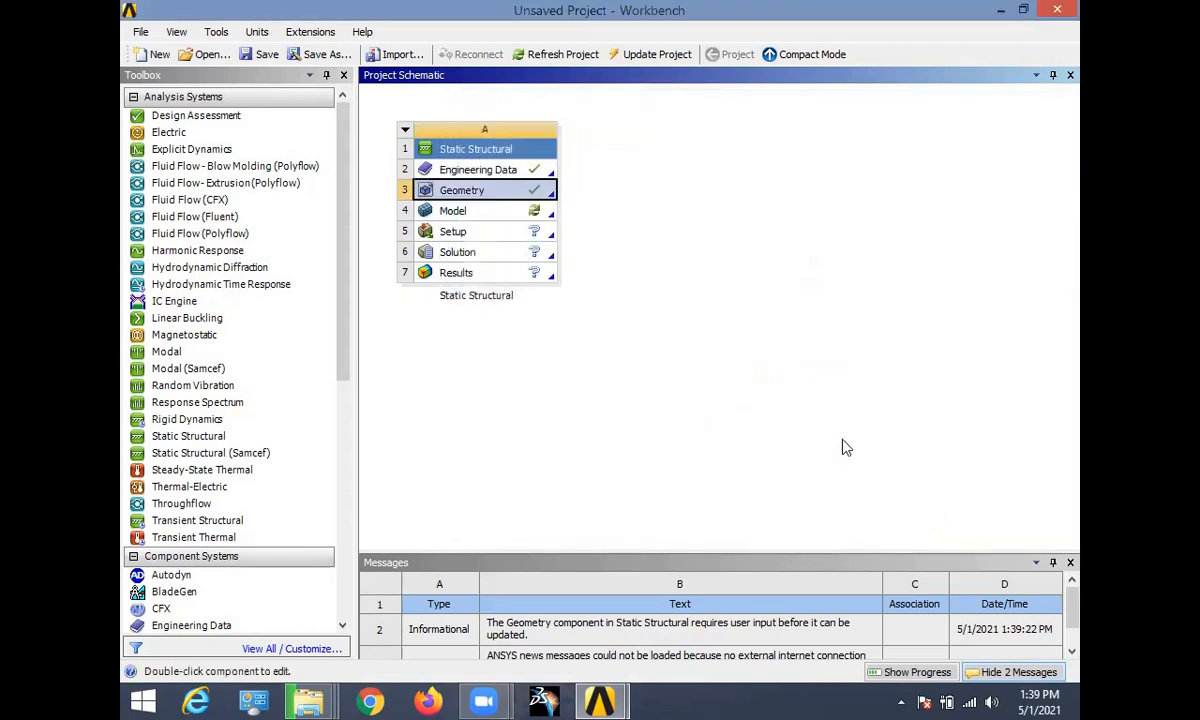
- Open the Static Structural model in Mechanical and inspect the imported impeller
double_click(467, 214)
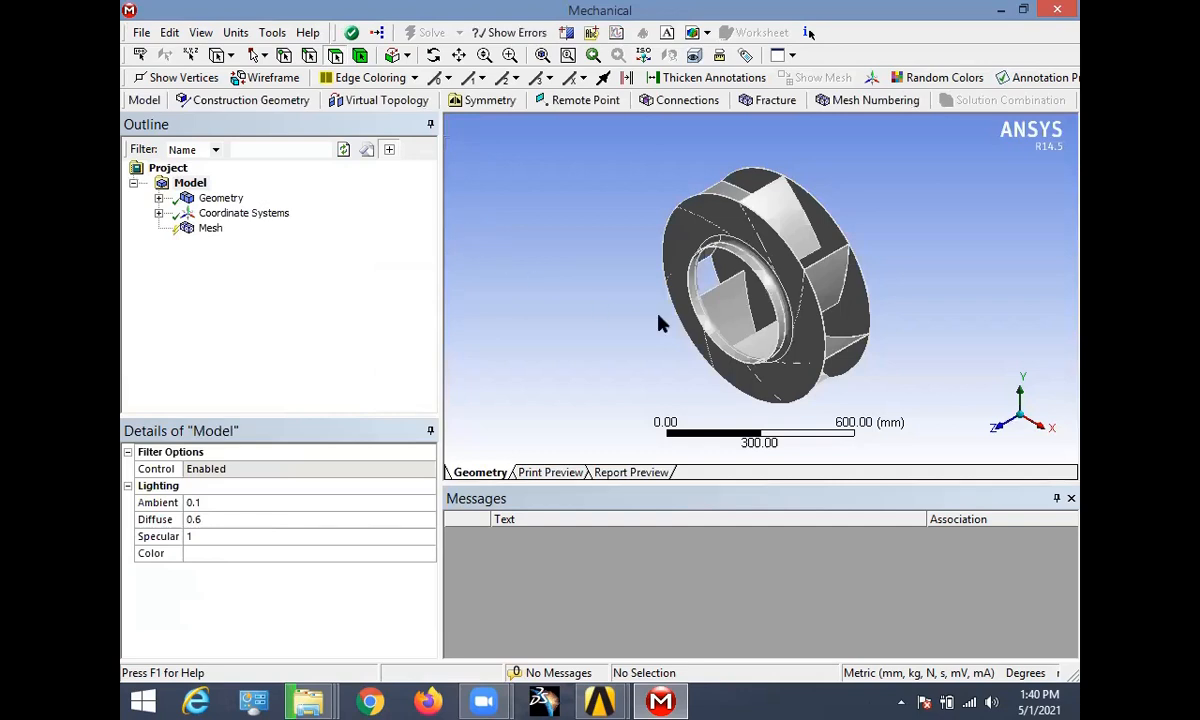
middle_click_drag(829, 209, 663, 296)
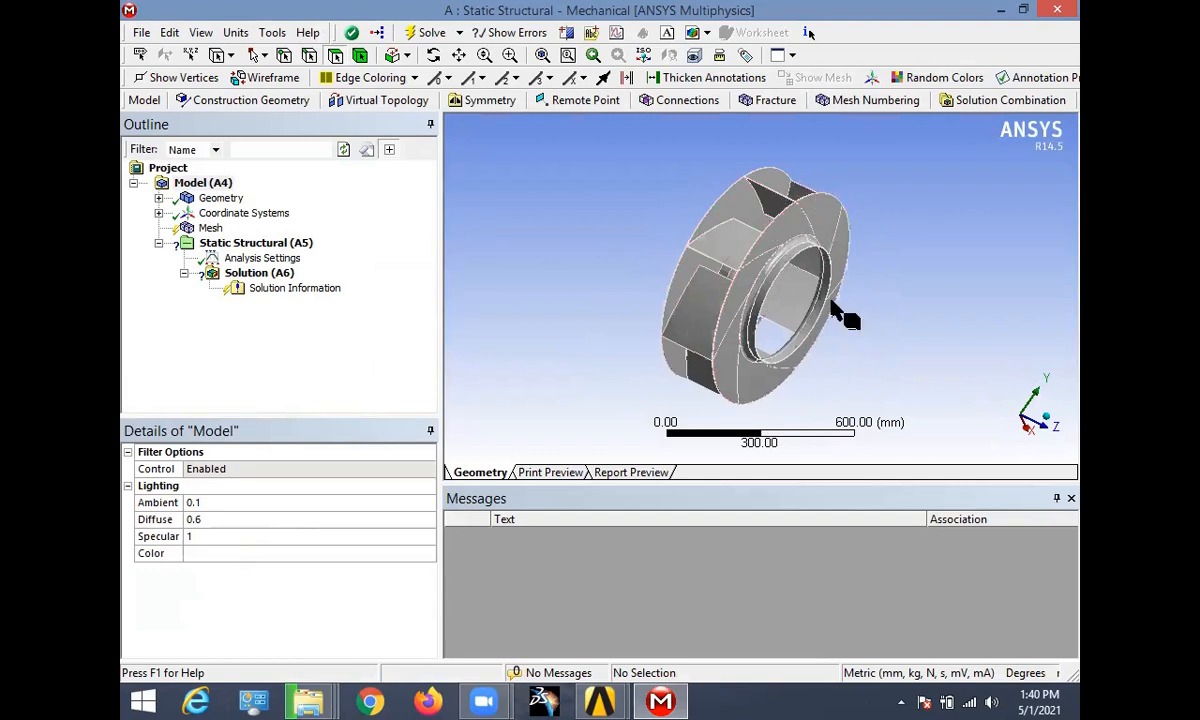
- Add a Fixed Support and a Moment load to the Static Structural analysis
left_click(268, 243)
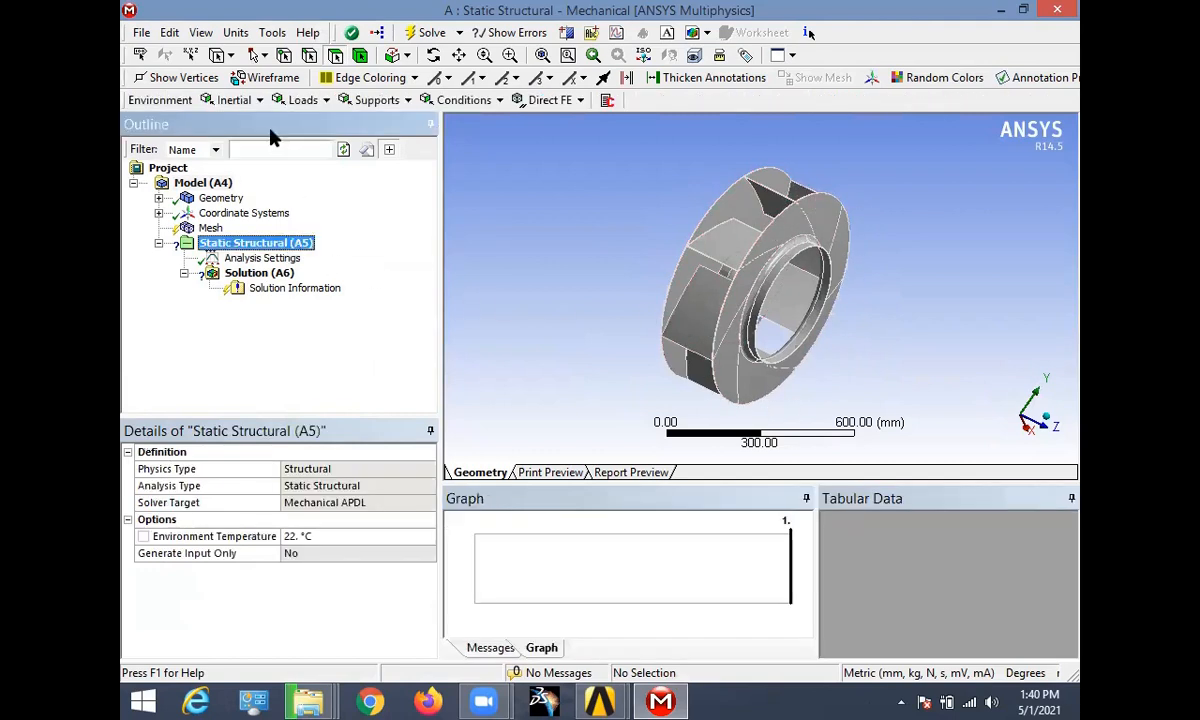
left_click(392, 100)
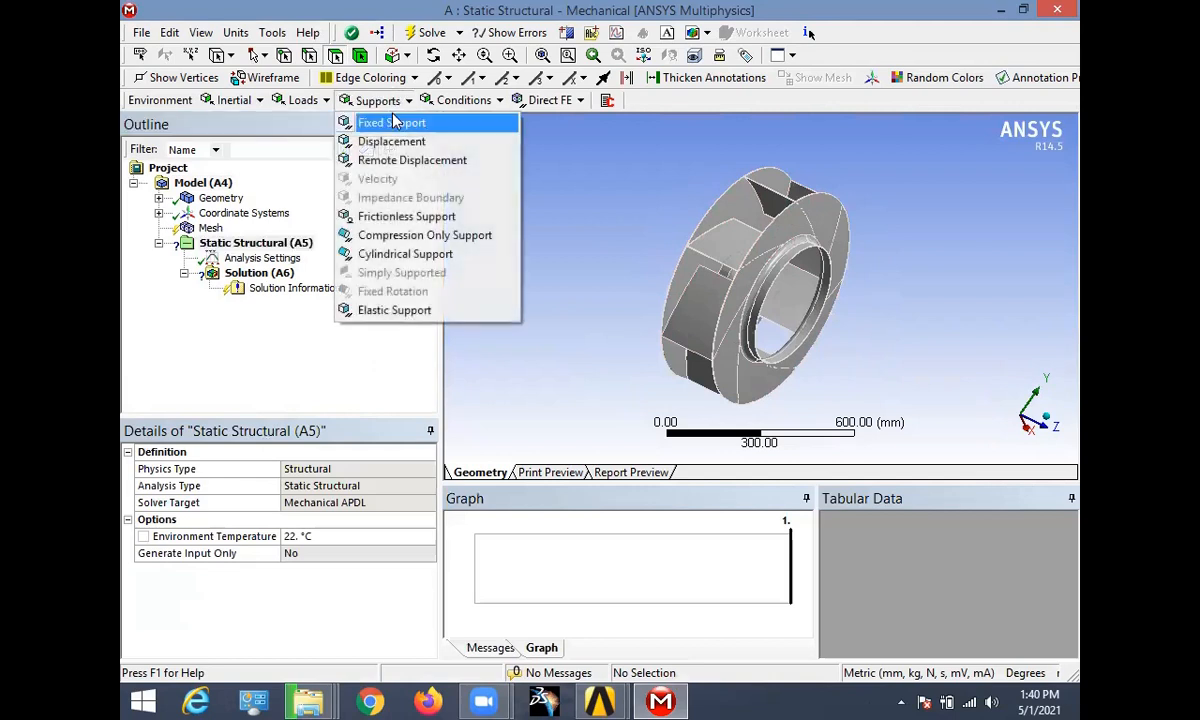
left_click(395, 124)
left_click(303, 100)
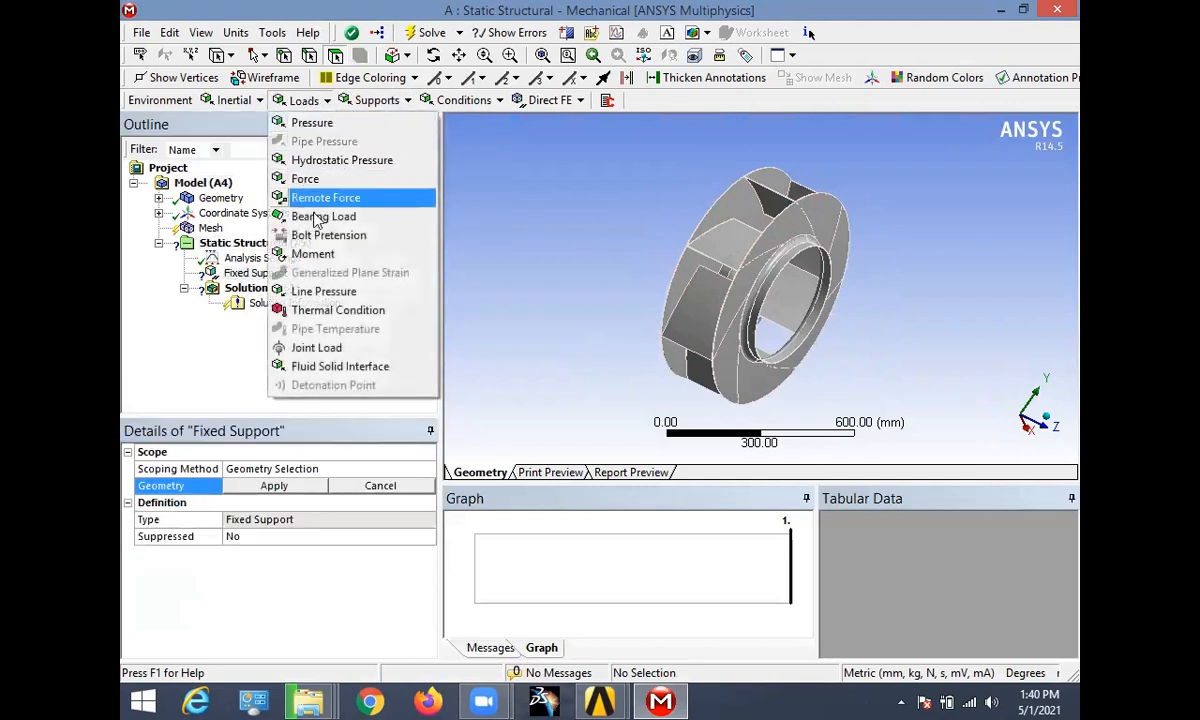
left_click(322, 256)
- Scope the Fixed Support to the outer rim faces of both impeller discs, extending the selection to limits
left_click(256, 272)
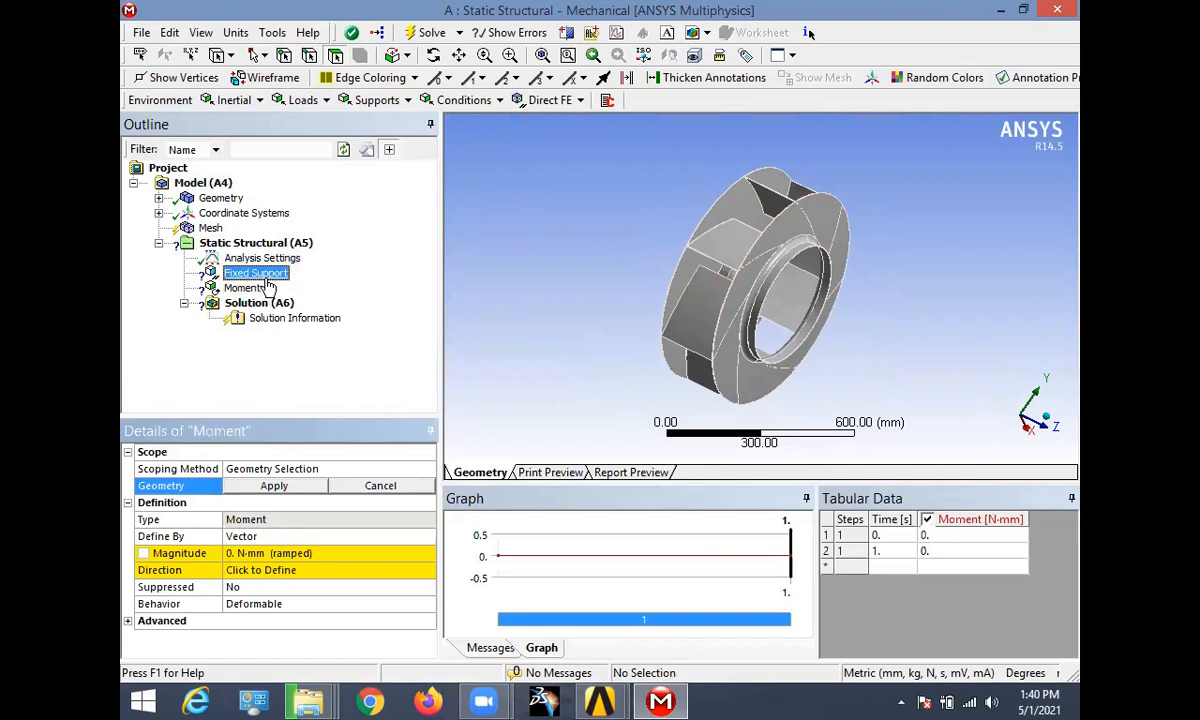
middle_click_drag(740, 292, 739, 273, "ctrl")
scroll(738, 271, "up", 2)
scroll(725, 262, "up", 5)
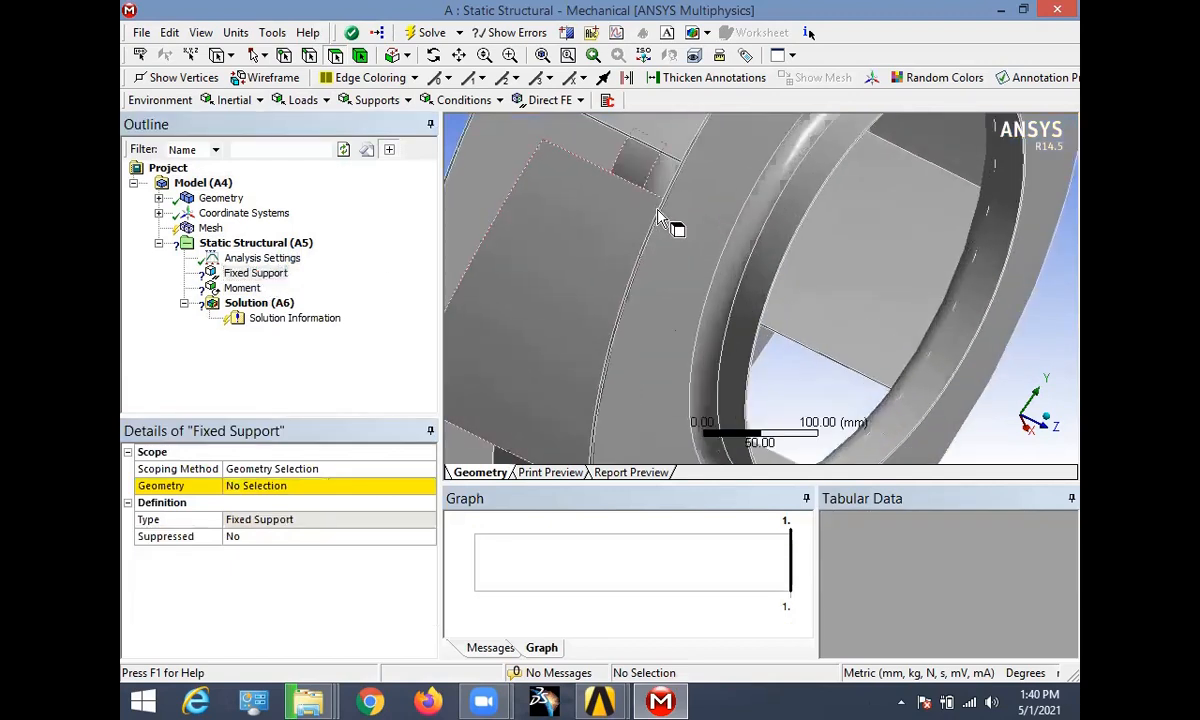
left_click(660, 206)
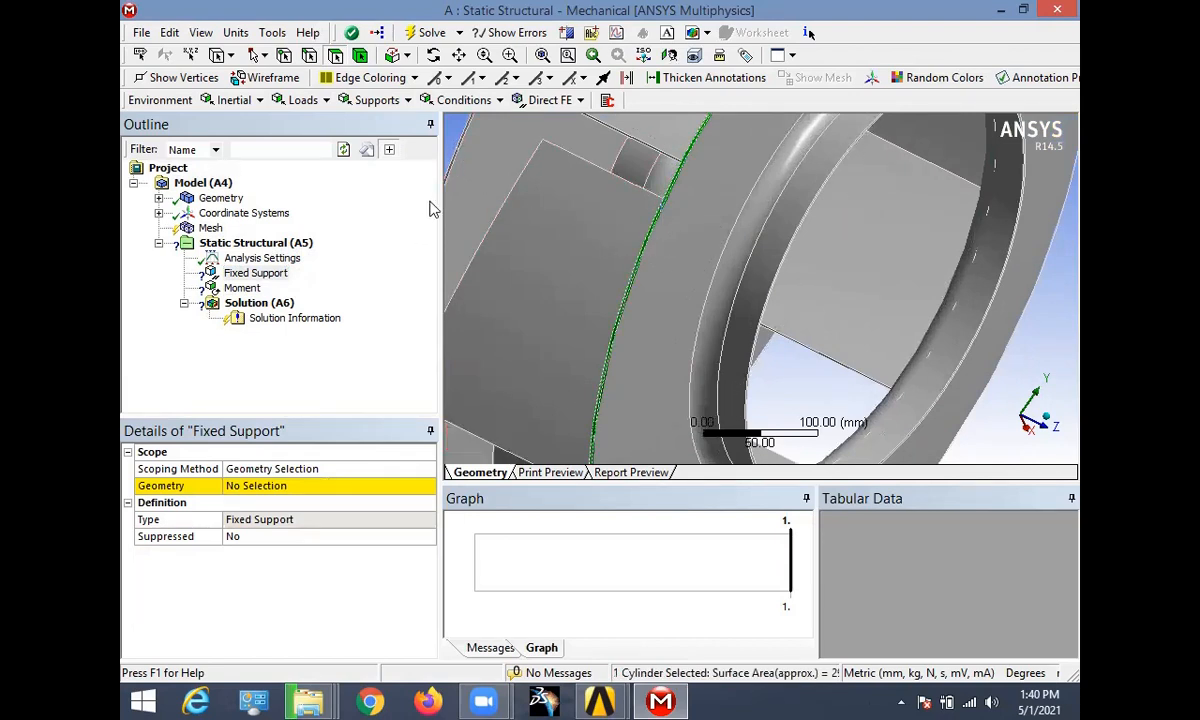
left_click(462, 150, "ctrl")
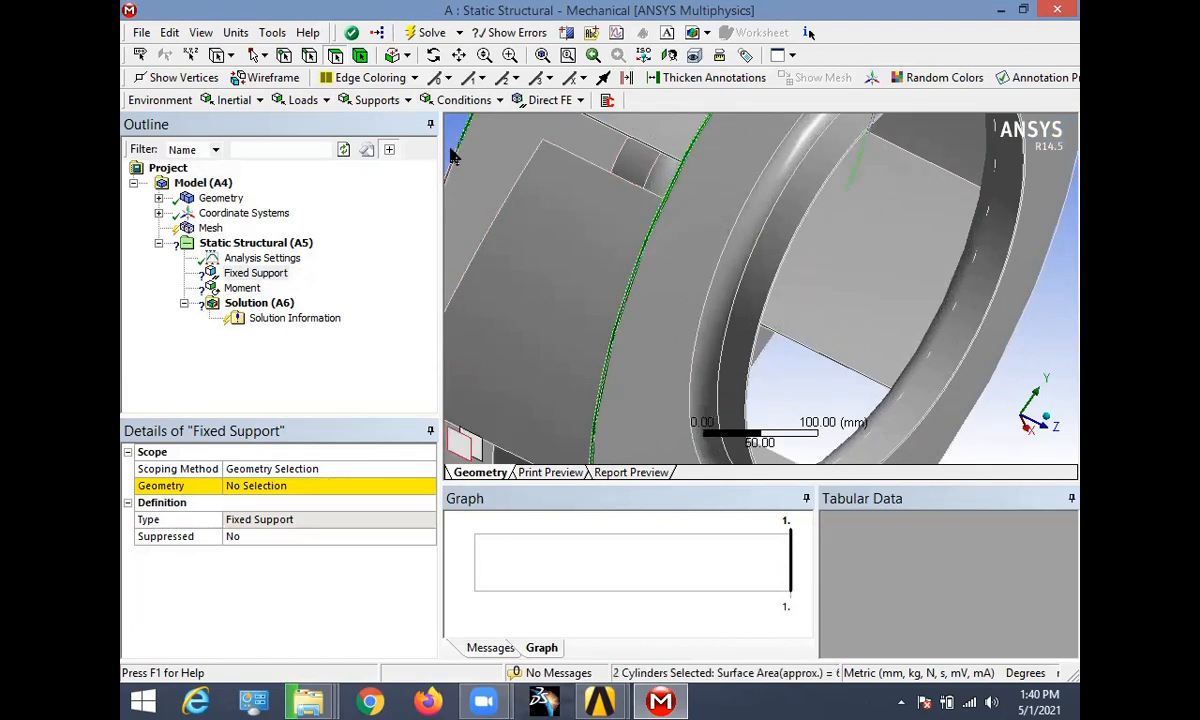
left_click(407, 56)
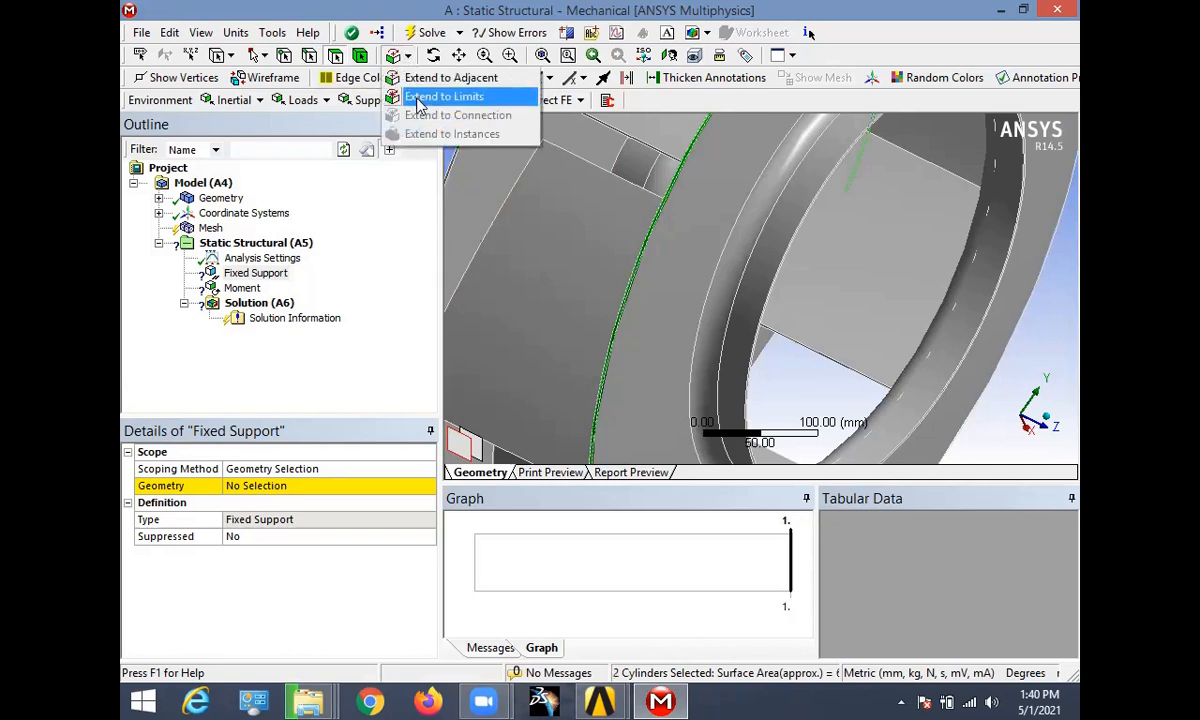
left_click(418, 102)
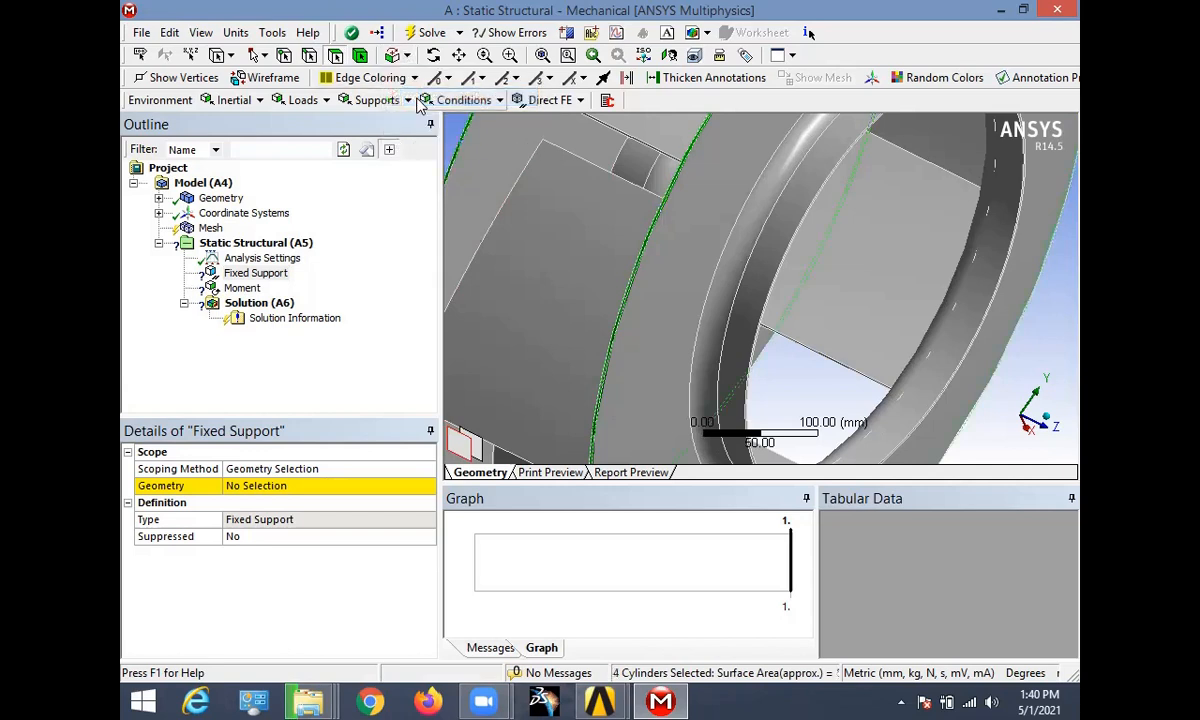
left_click(285, 487)
left_click(284, 487)
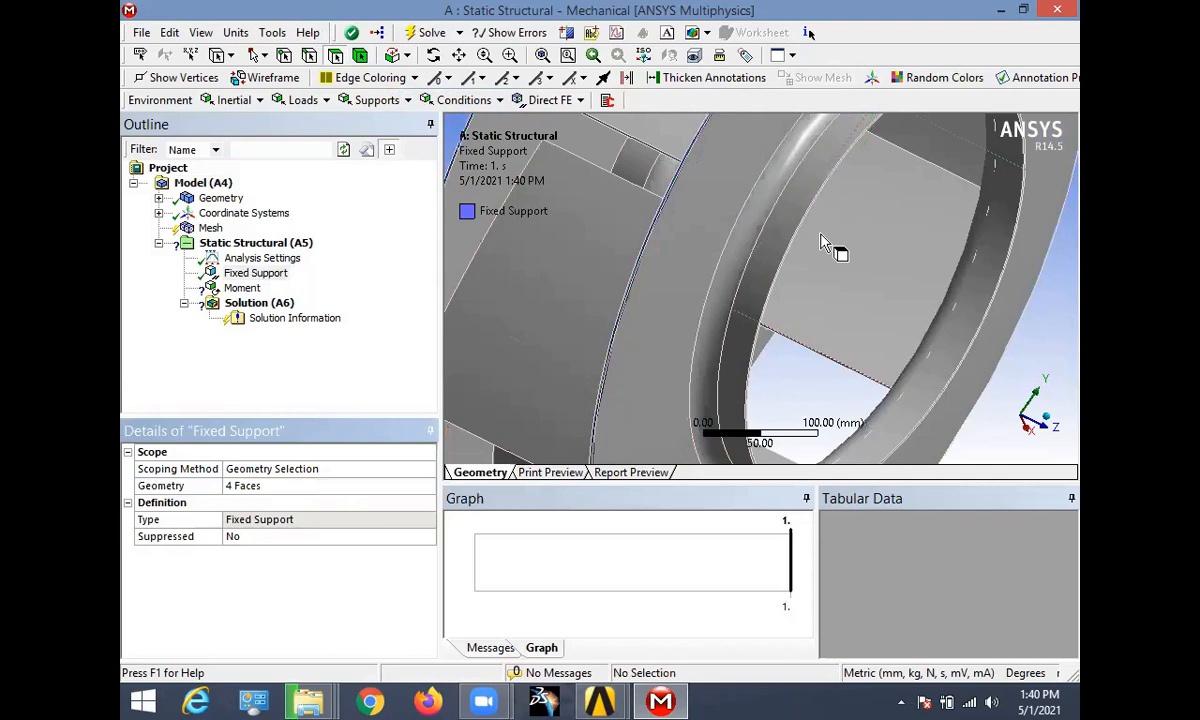
- Scope the Moment to the cylindrical faces of the small centre hole in the back disc, extending the selection to limits
middle_click_drag(821, 235, 825, 283, "ctrl")
scroll(825, 283, "down", 3)
scroll(825, 290, "down", 1)
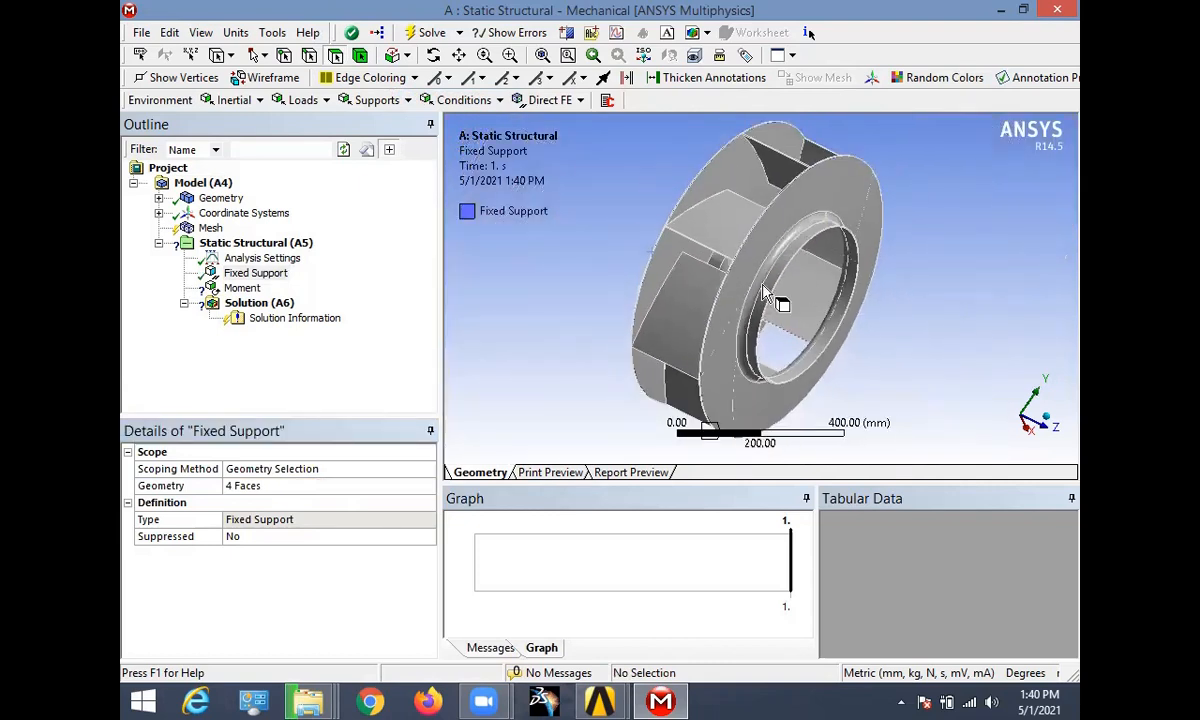
middle_click_drag(606, 262, 752, 355)
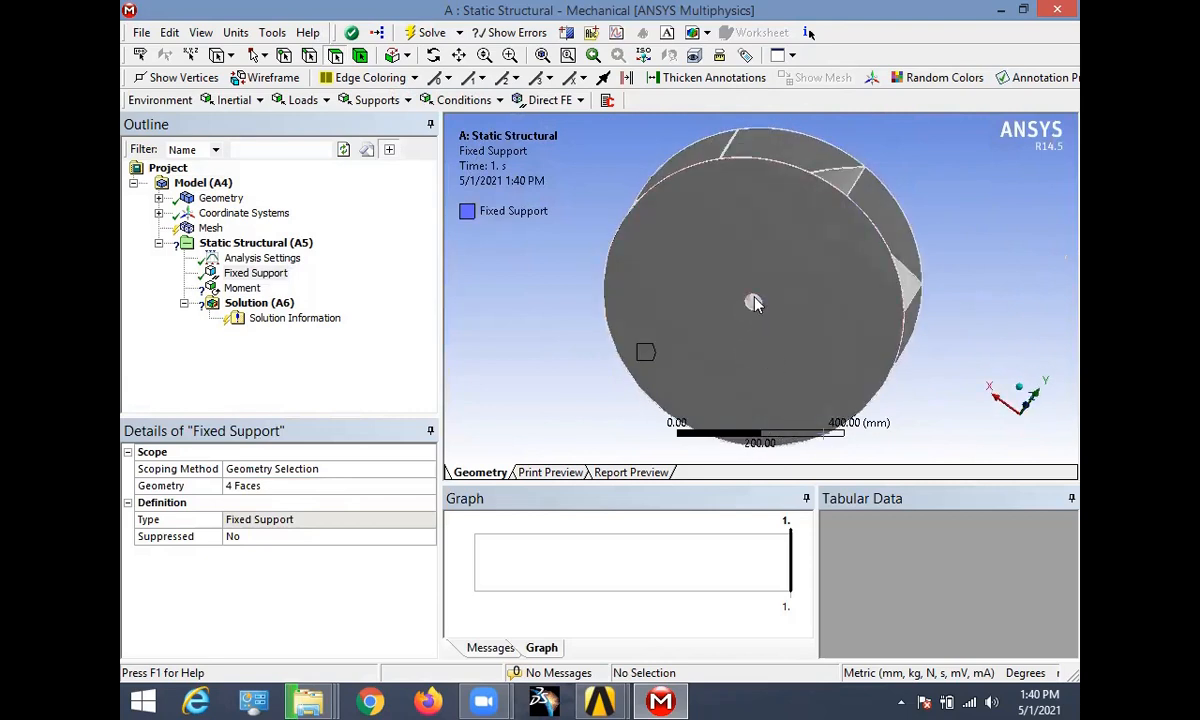
scroll(758, 310, "up", 5)
left_click(247, 288)
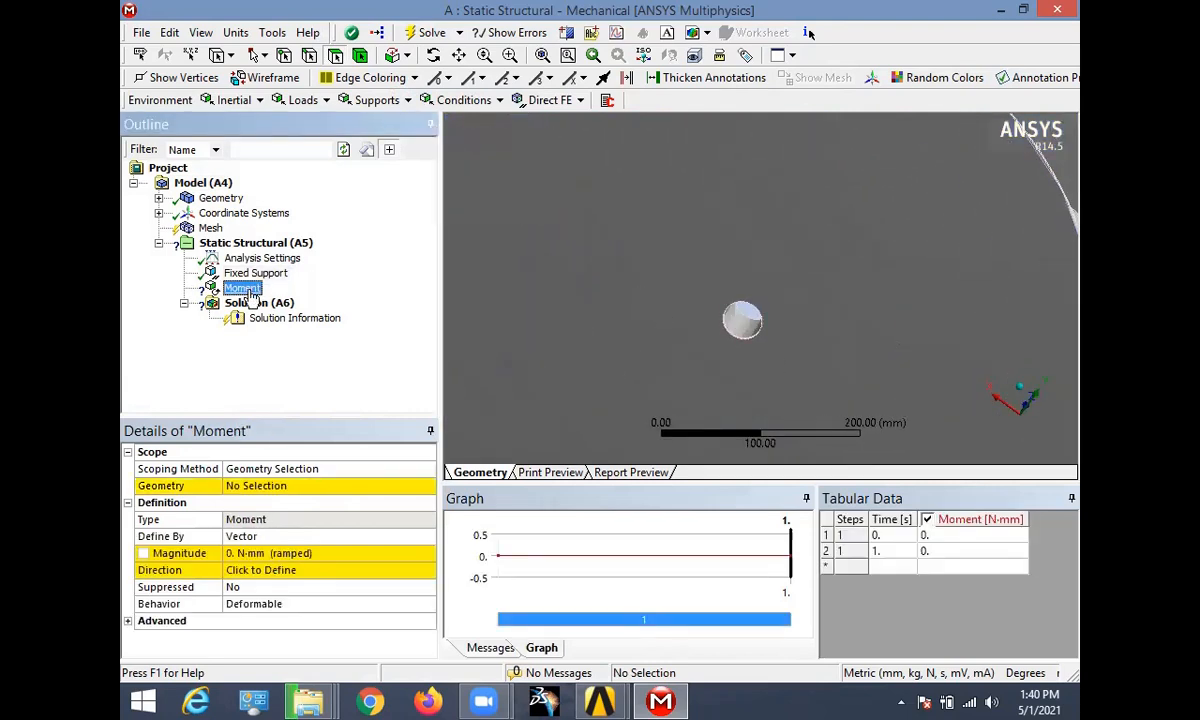
left_click(747, 329)
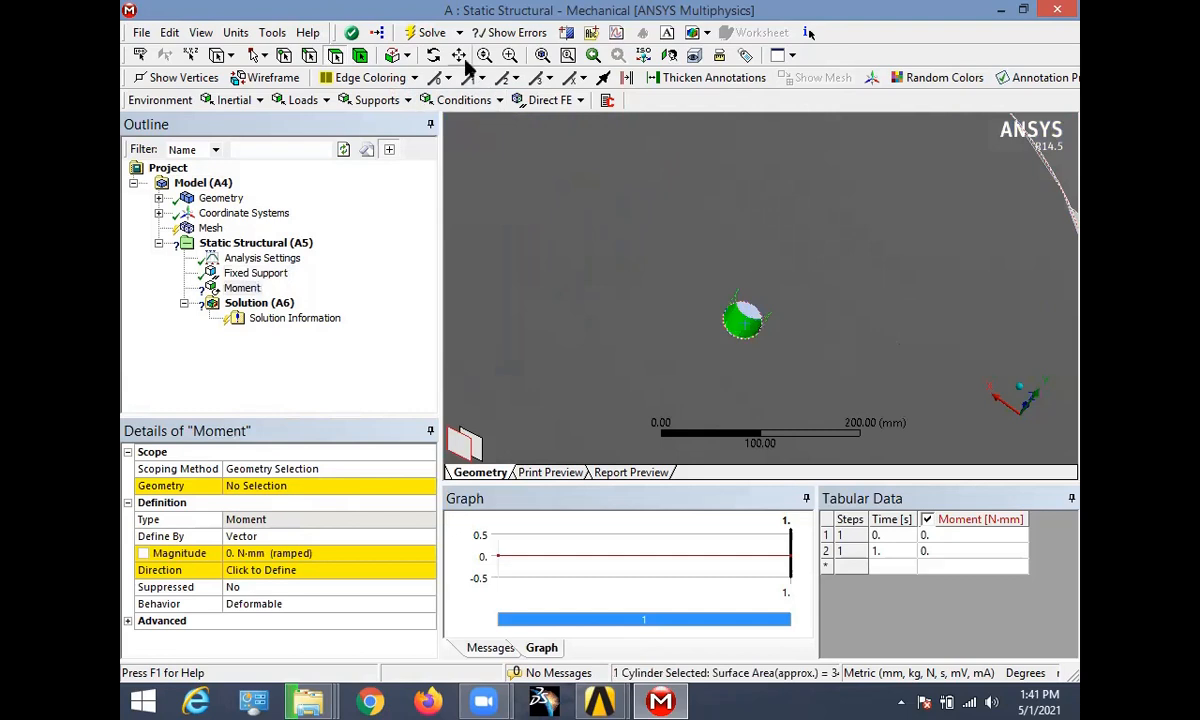
left_click(409, 60)
left_click(405, 97)
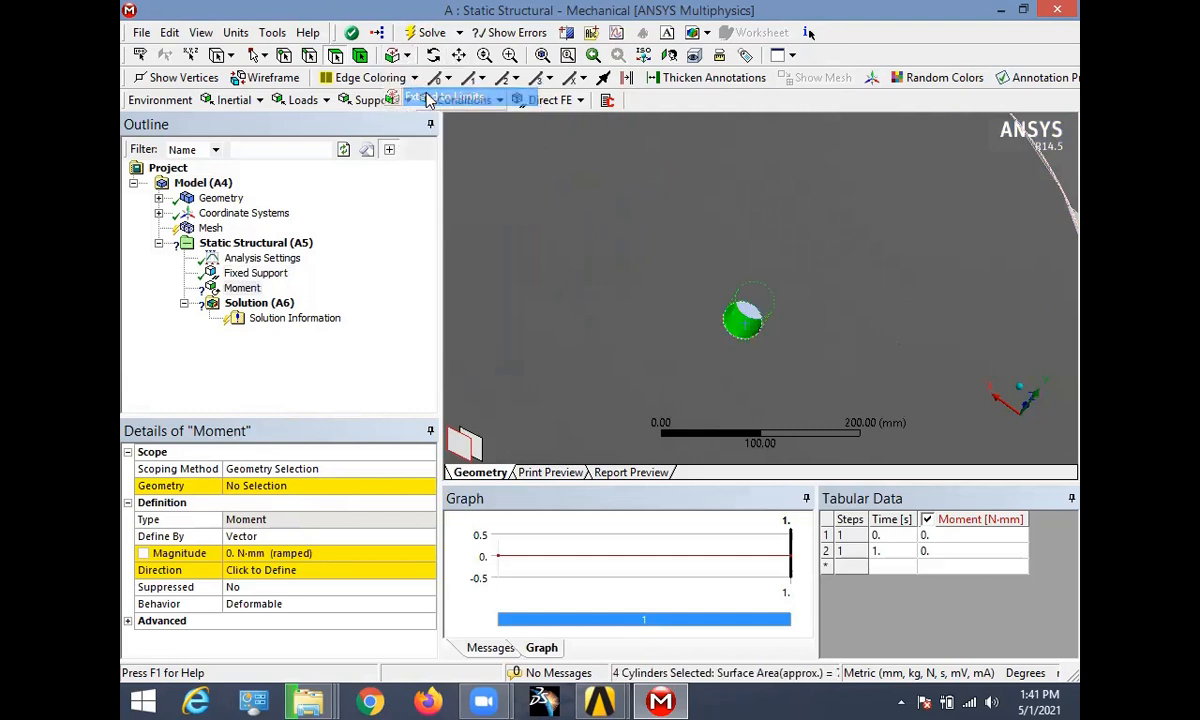
left_click(290, 487)
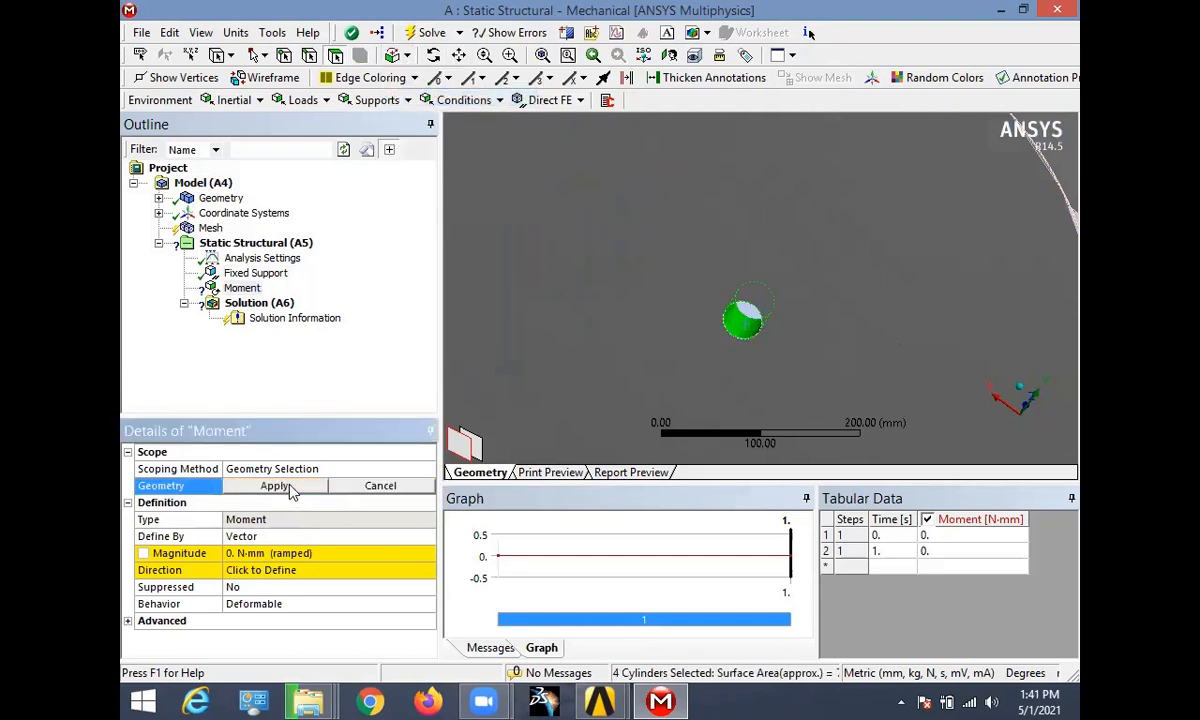
left_click(290, 487)
- Define the Moment by Components and check the impeller's axis direction against the global coordinate system
double_click(304, 541)
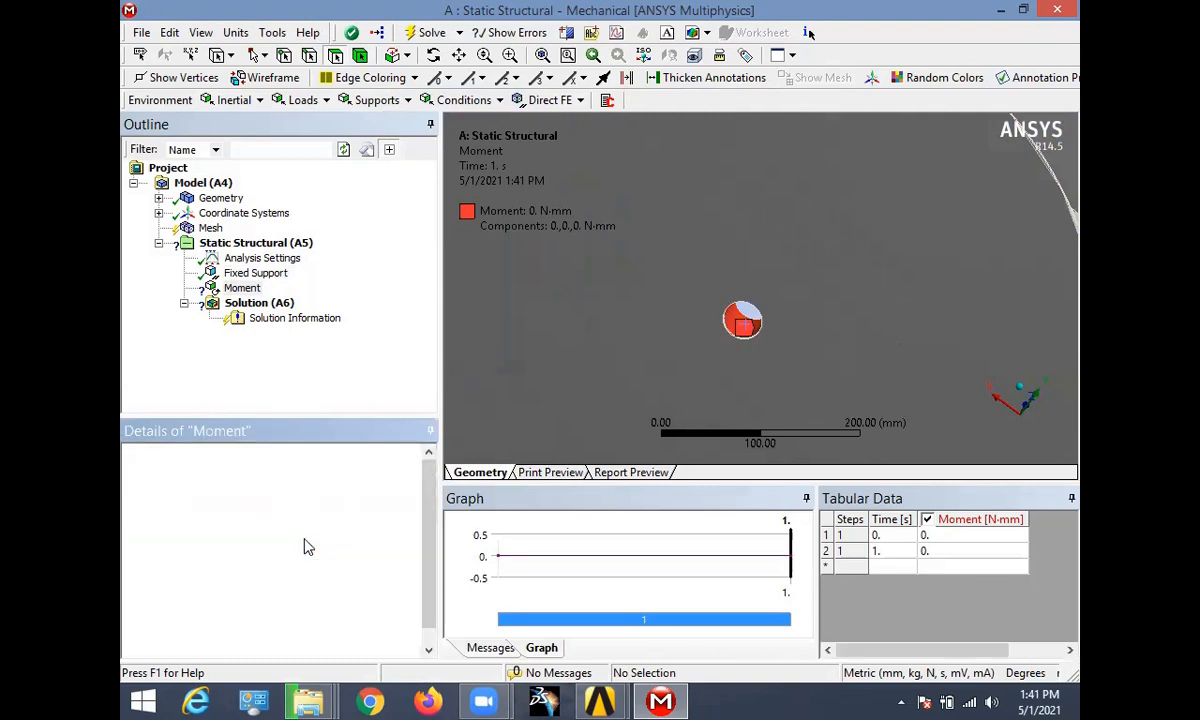
left_click(542, 55)
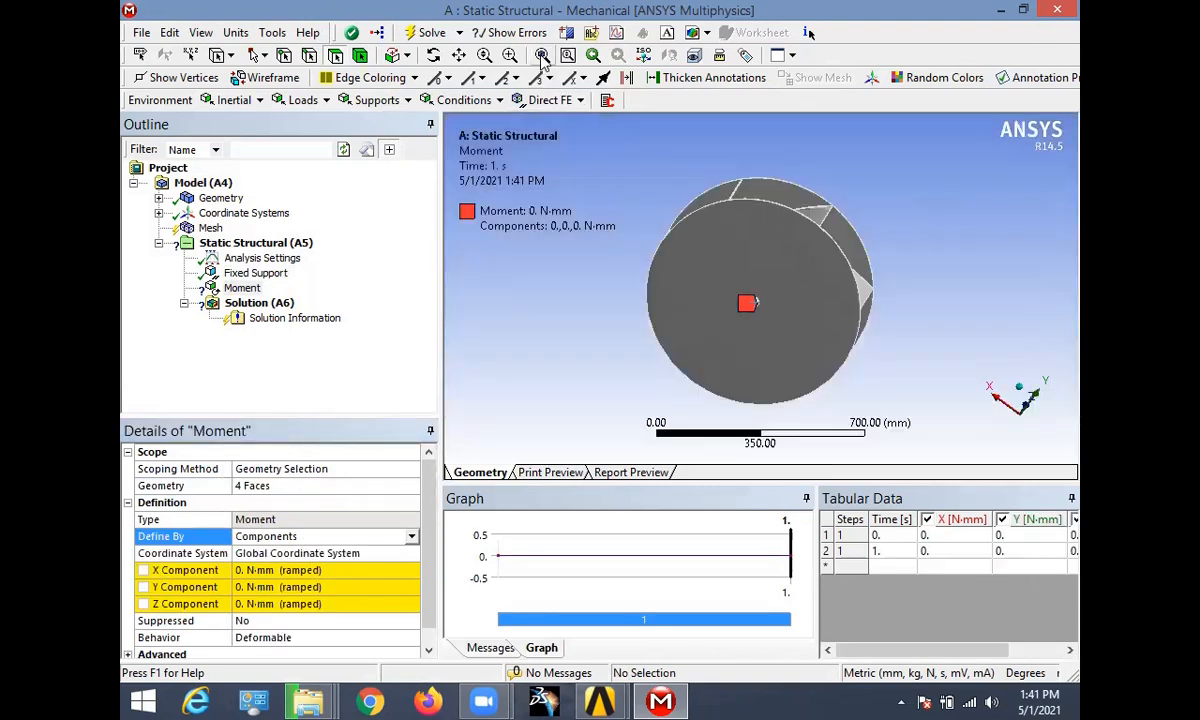
middle_click_drag(900, 270, 828, 367)
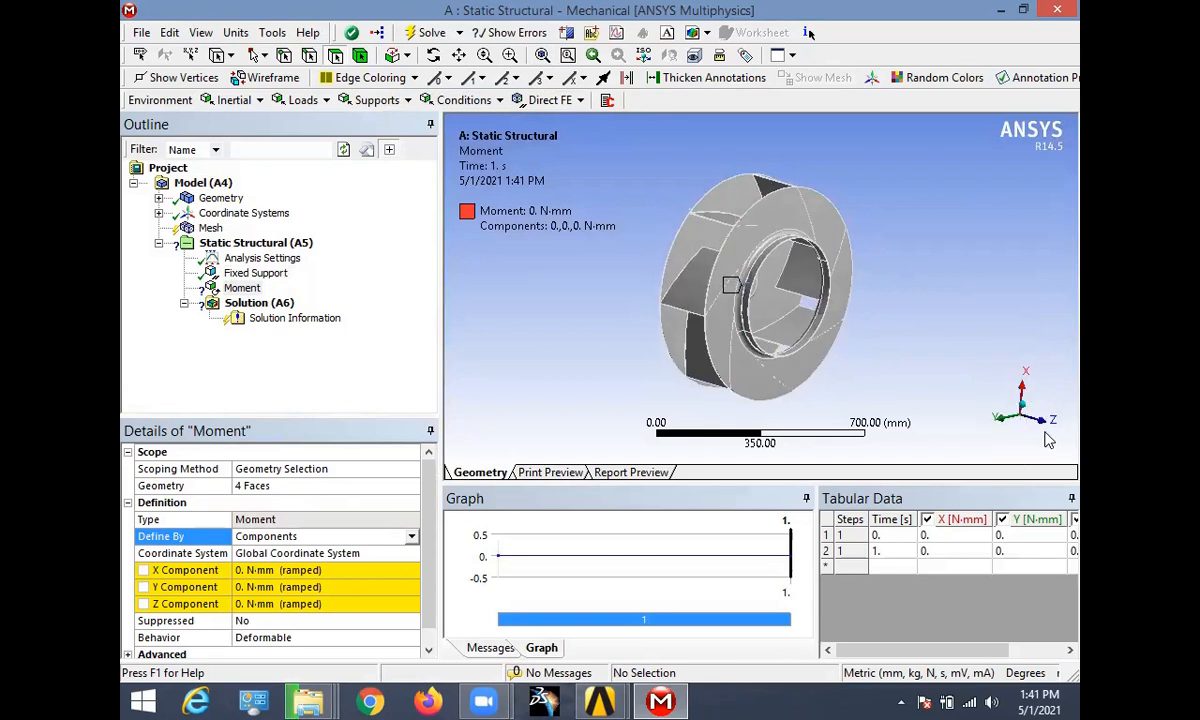
- Switch to the ANSYS blower project and open the Static Structural SS316L model to look up its Moment definition
mouse_move(600, 700)
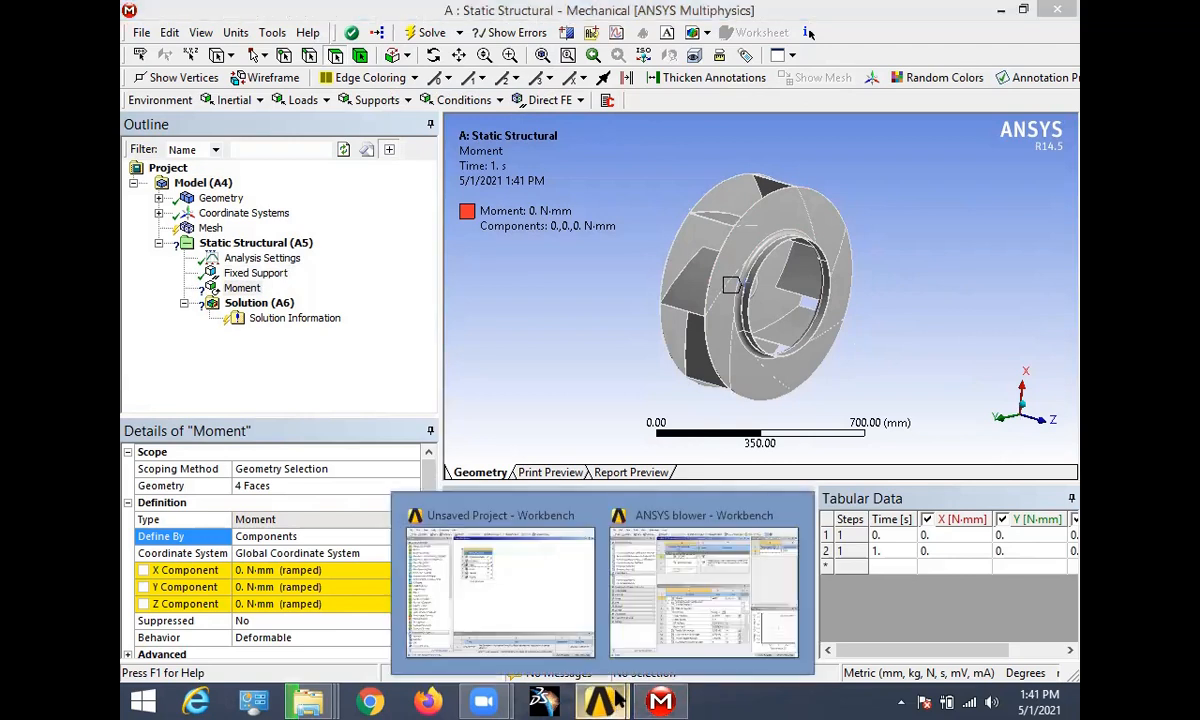
left_click(658, 625)
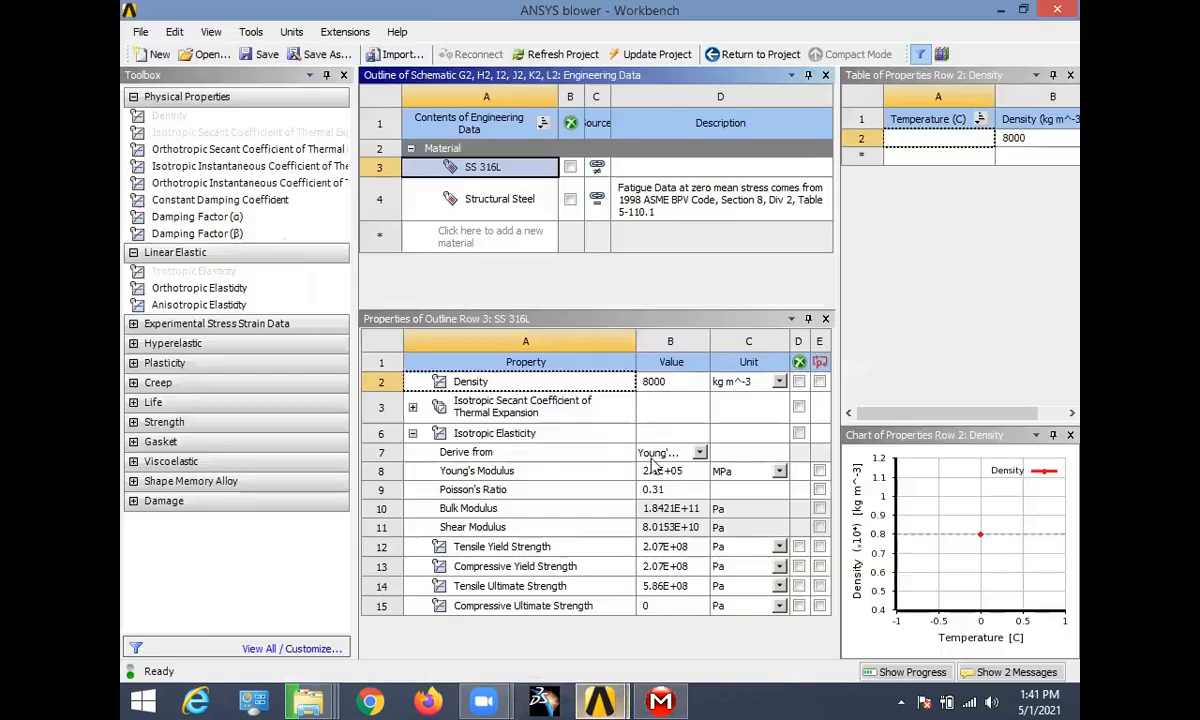
left_click(735, 54)
double_click(488, 226)
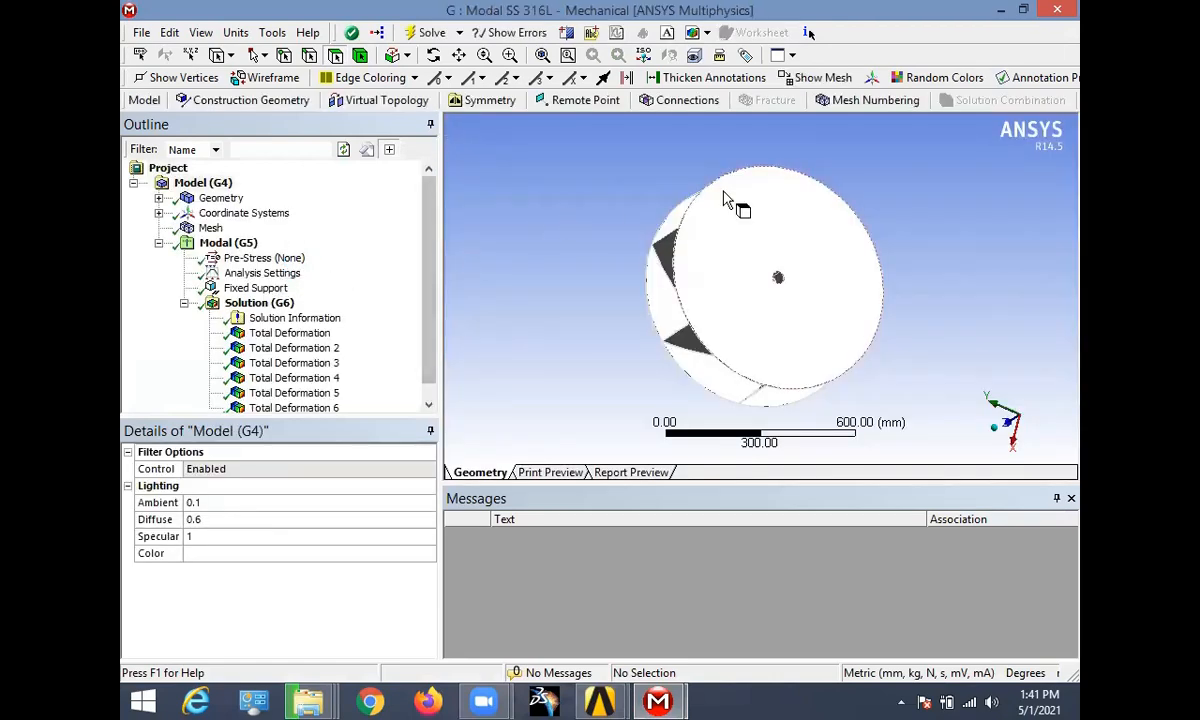
left_click(1052, 12)
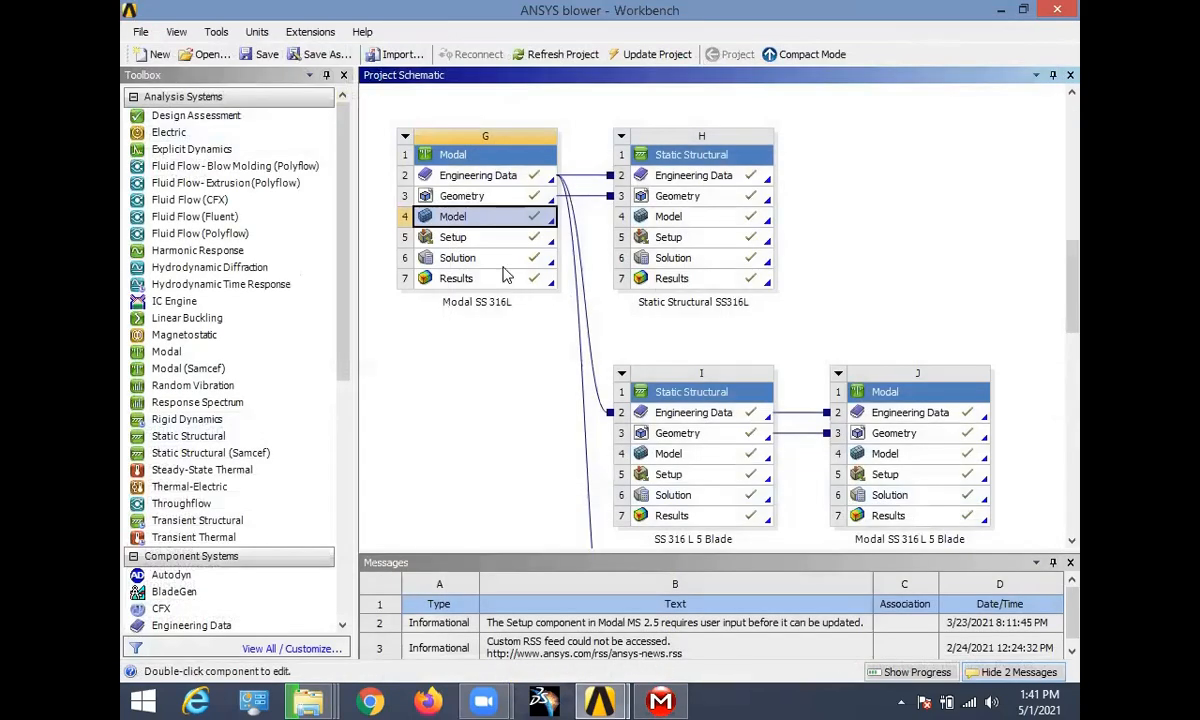
double_click(697, 218)
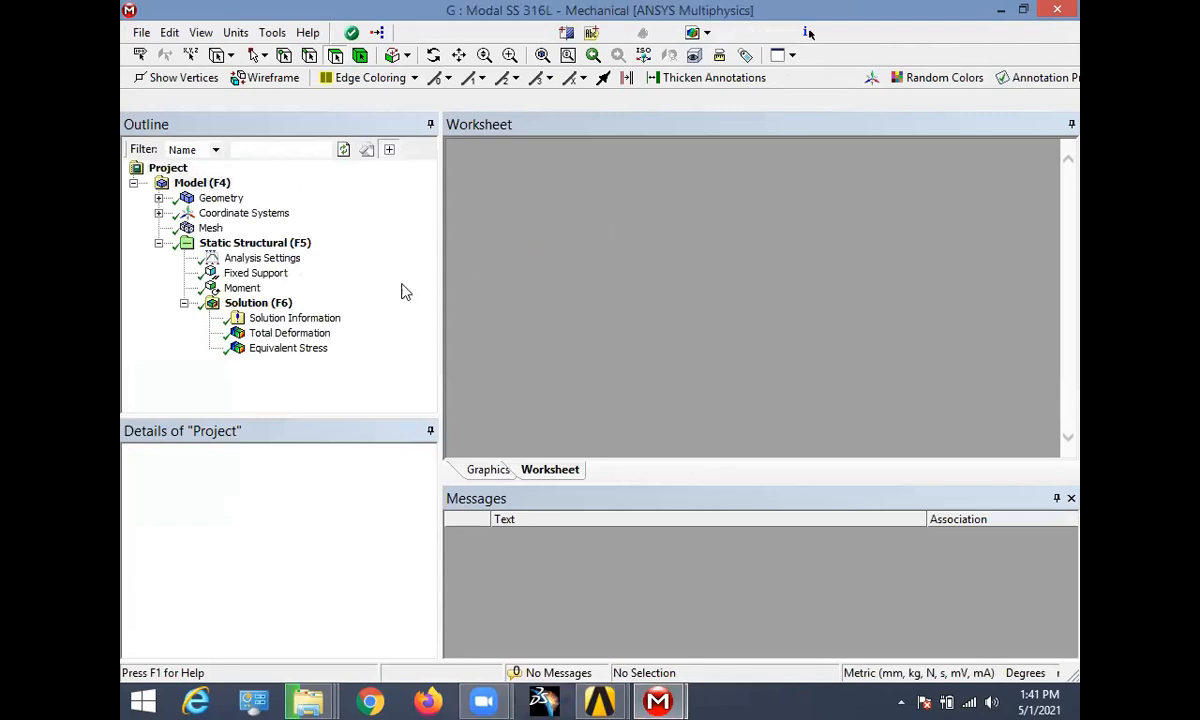
left_click(242, 288)
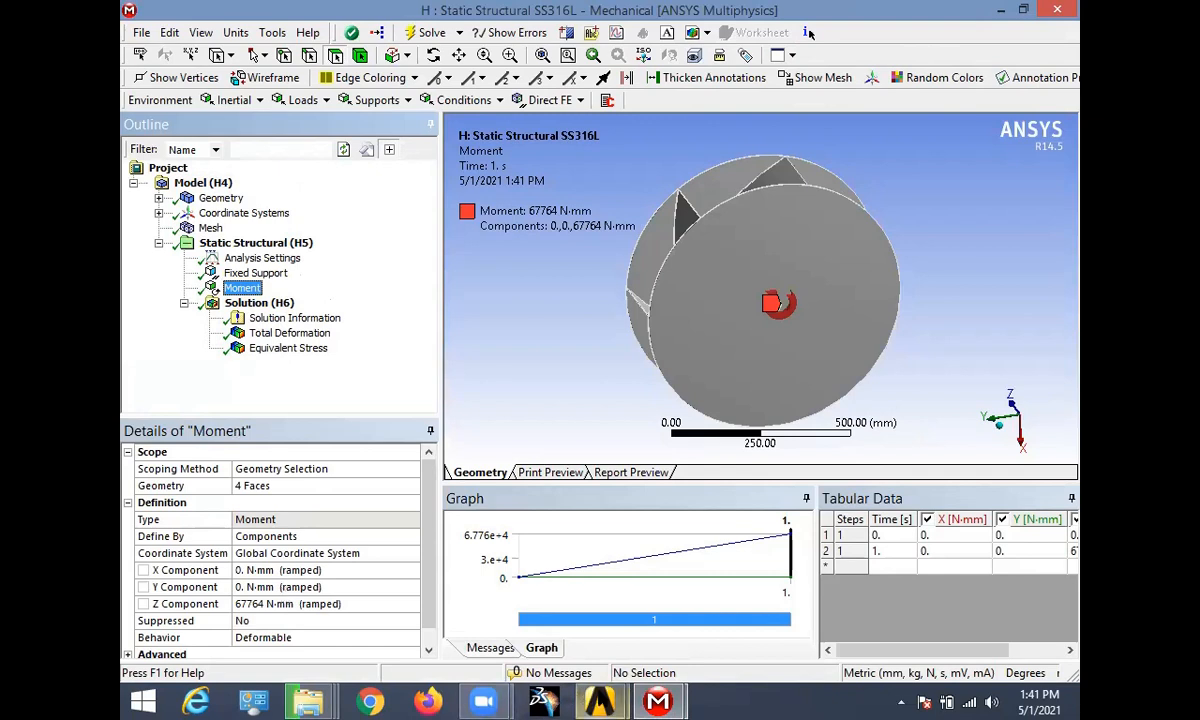
- Set the Moment's Z Component to 67764 N-mm in the new analysis, matching the reference, and inspect its direction at the centre hole
mouse_move(600, 700)
left_click(563, 631)
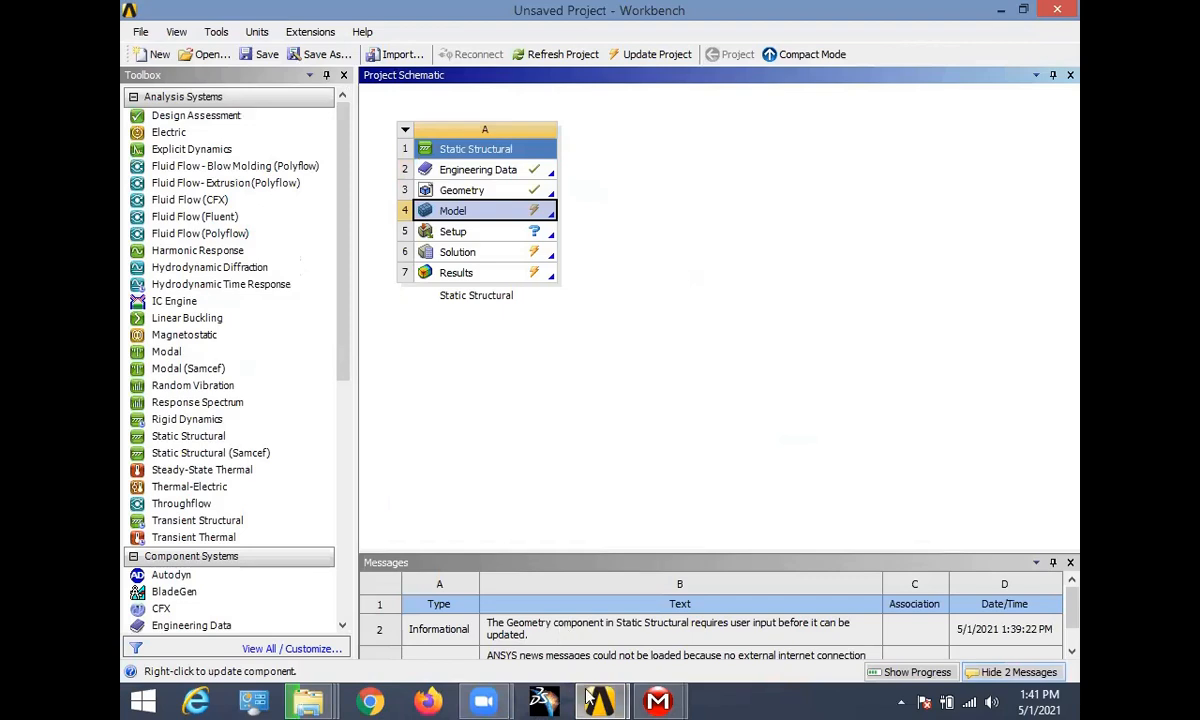
mouse_move(658, 700)
left_click(628, 594)
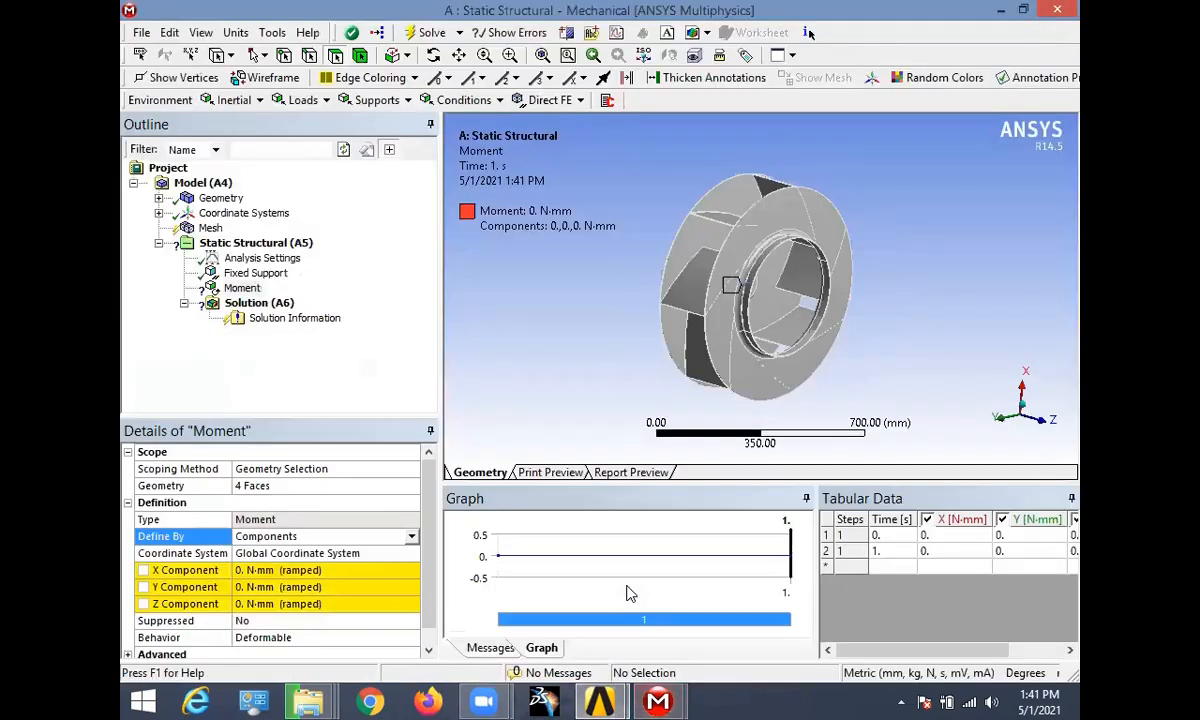
left_click(318, 603)
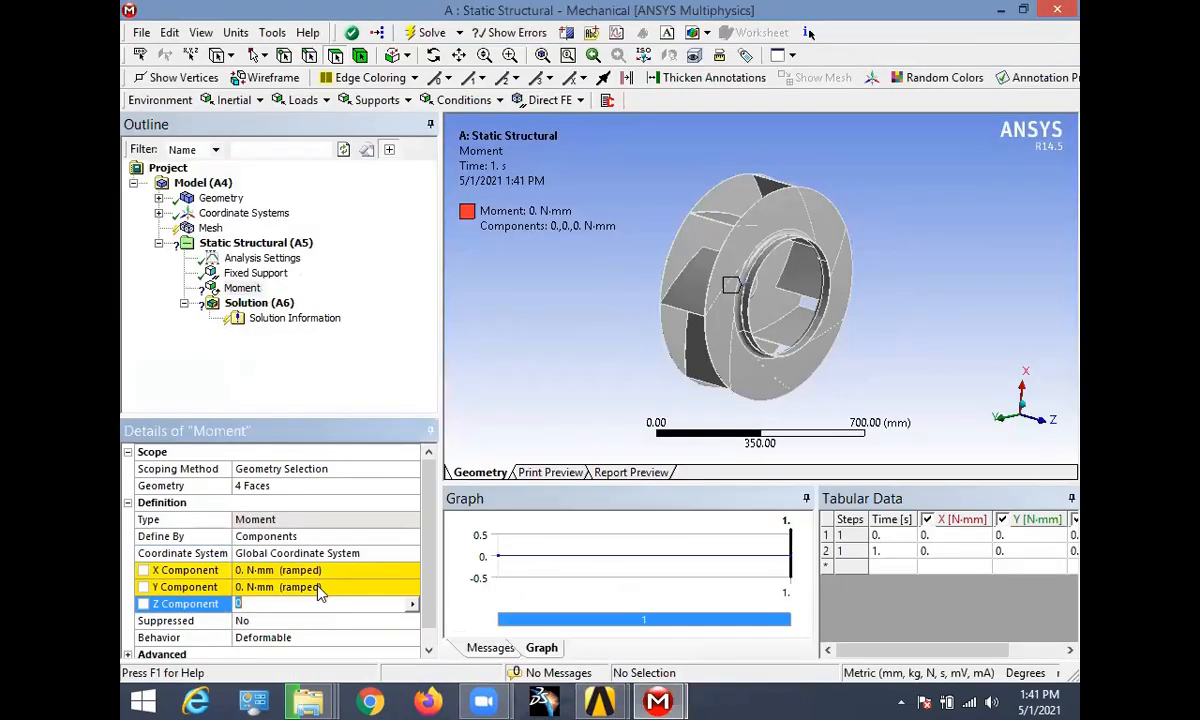
type("9")
left_click(658, 701)
left_click(703, 628)
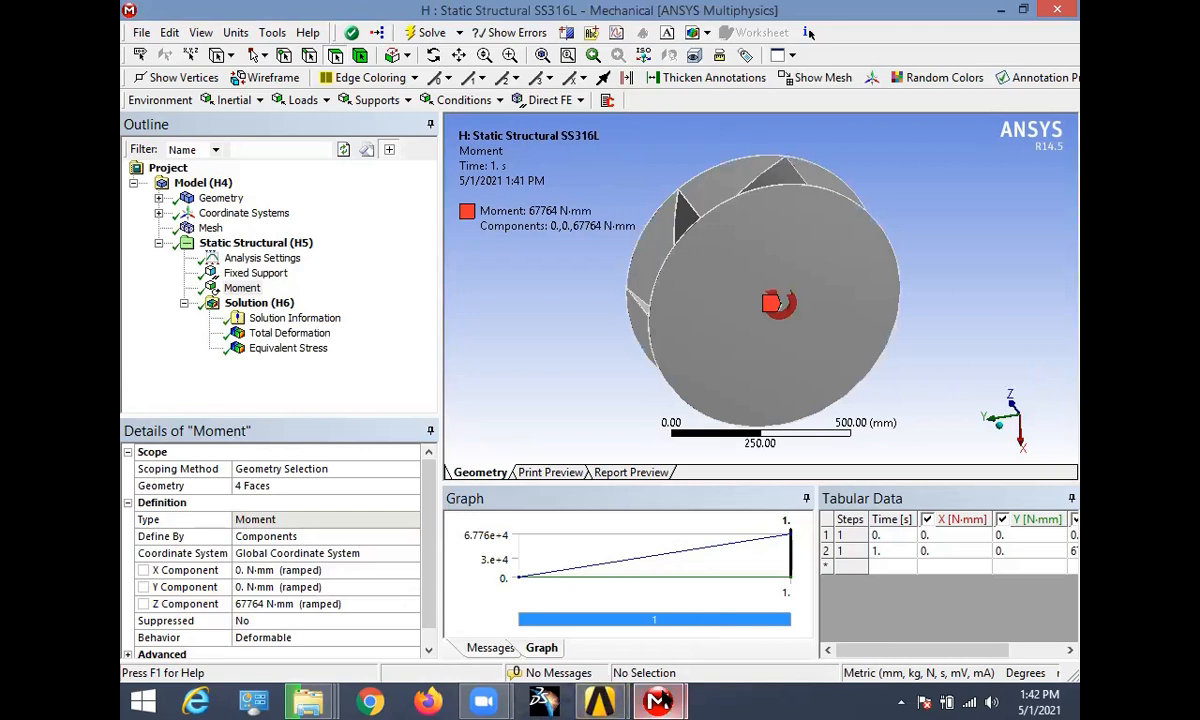
left_click(658, 701)
left_click(608, 651)
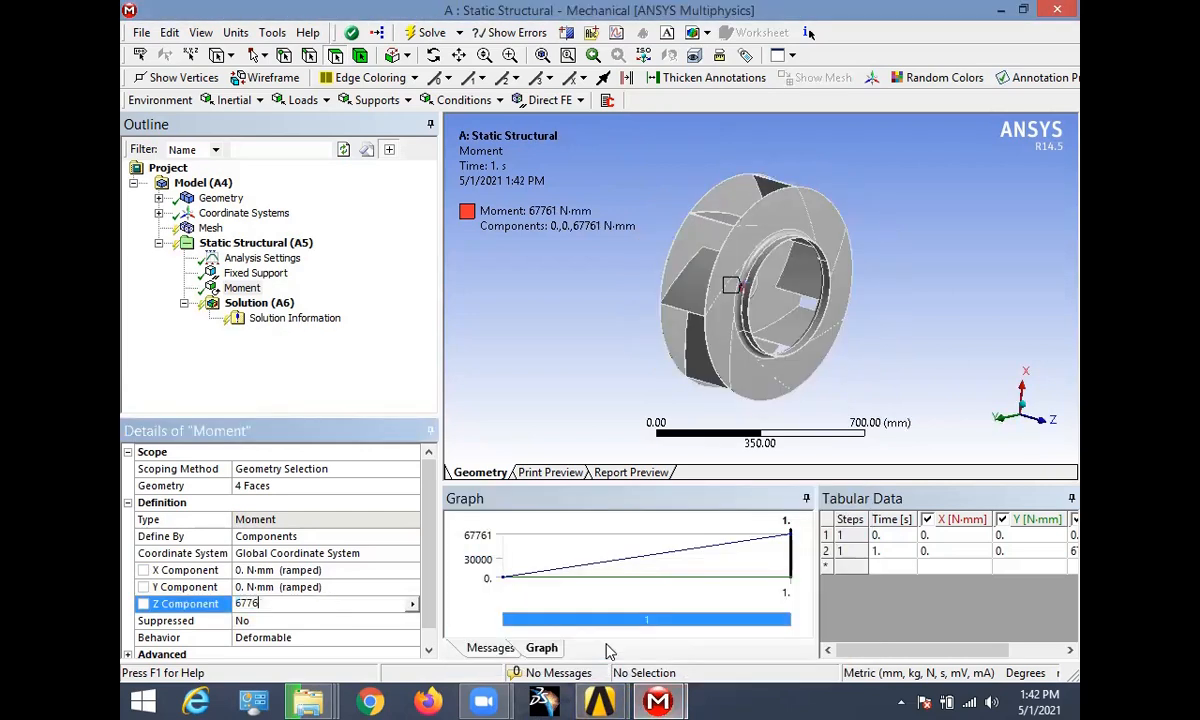
key("Return")
middle_click_drag(590, 372, 663, 225)
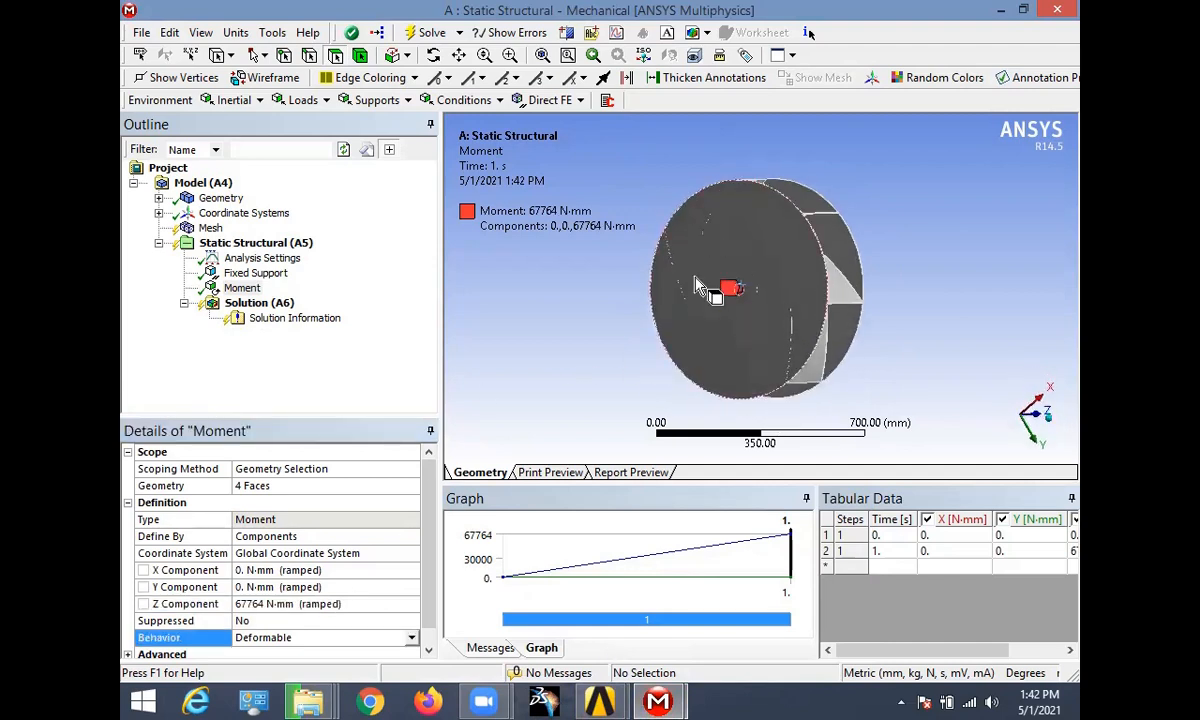
scroll(697, 282, "up", 10)
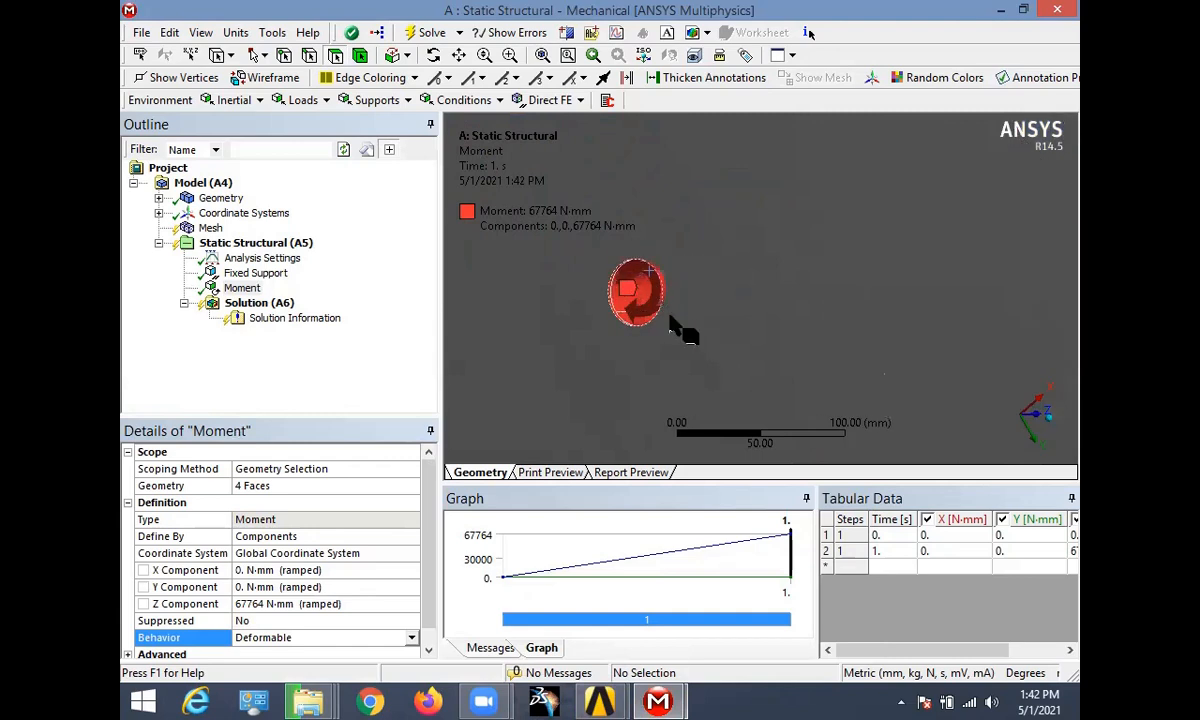
- Add Total Deformation and Equivalent (von-Mises) Stress results to the solution
left_click(240, 302)
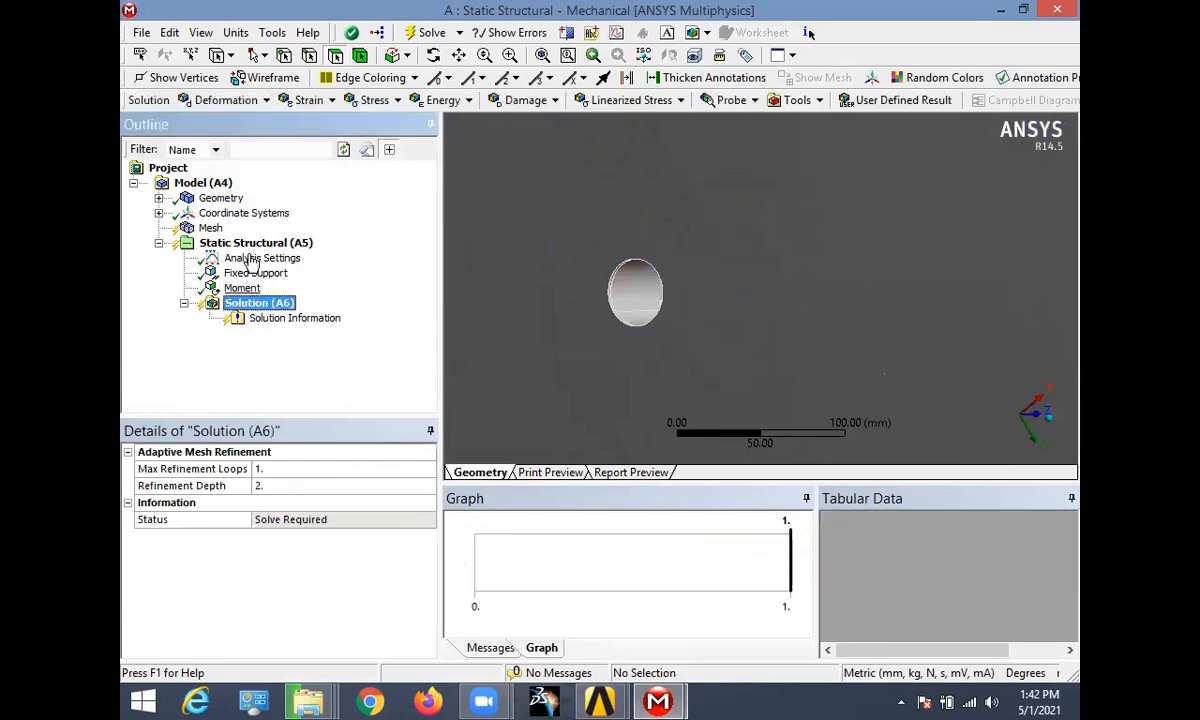
left_click(246, 102)
left_click(246, 122)
left_click(375, 104)
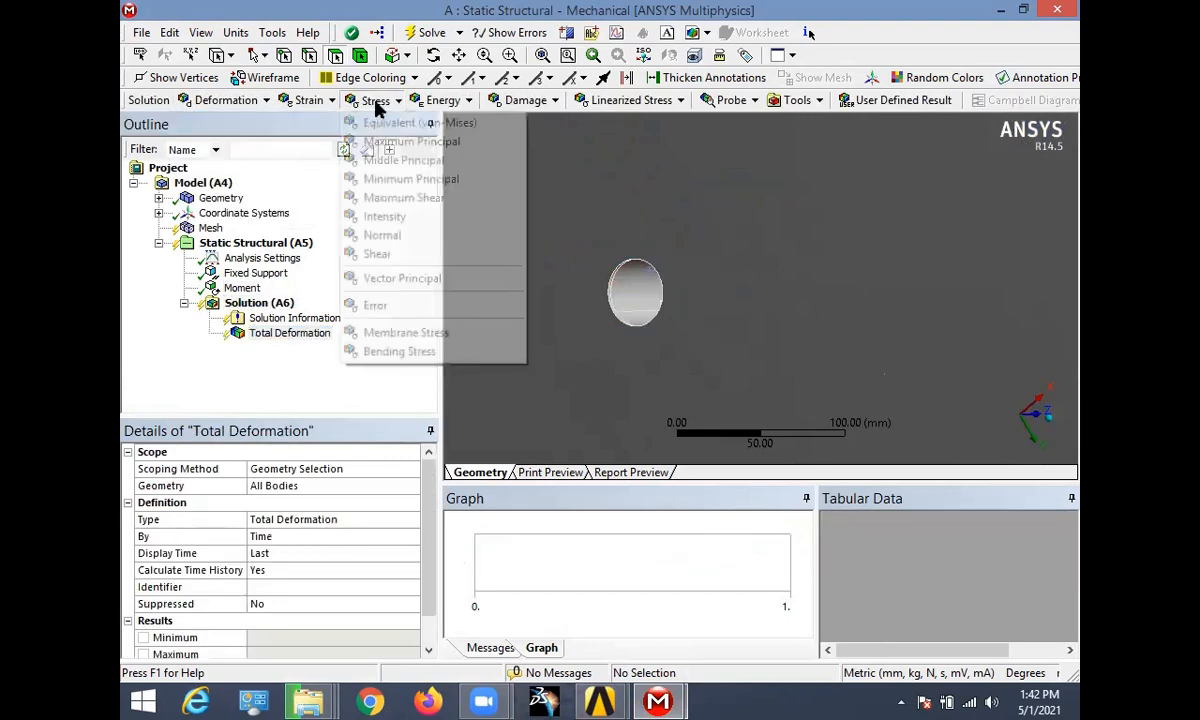
left_click(400, 122)
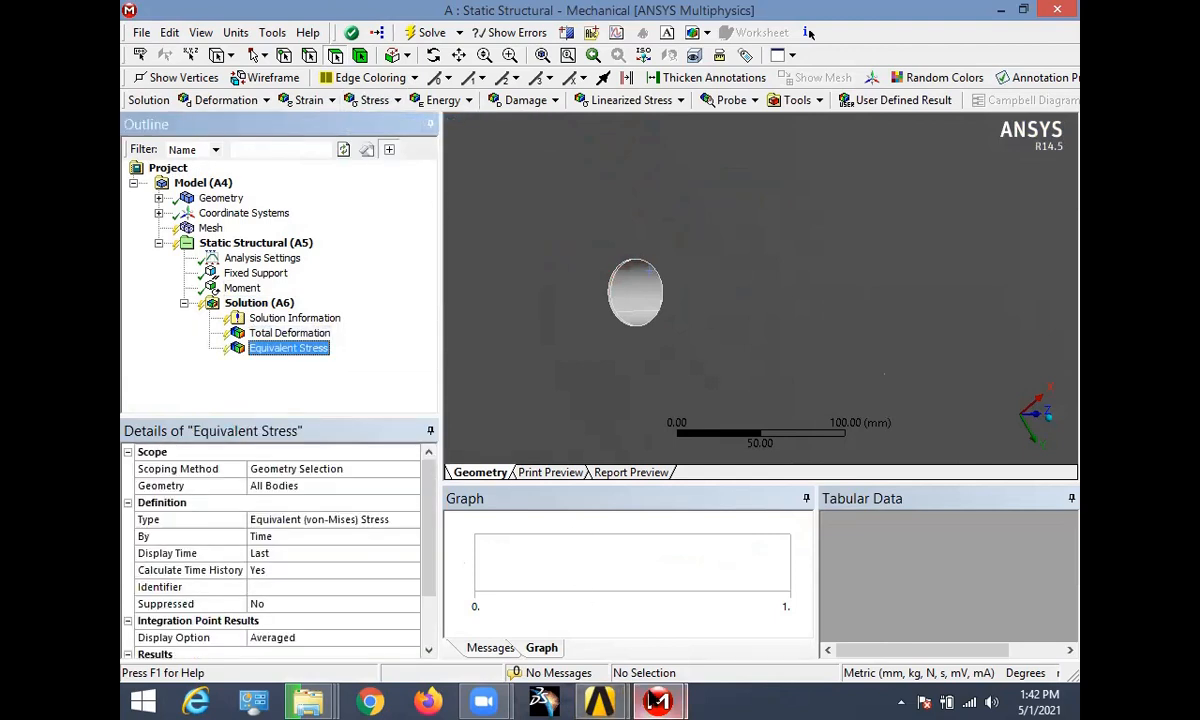
- Close the reference SS316L analysis window and solve the new Static Structural analysis of the impeller
left_click(658, 700)
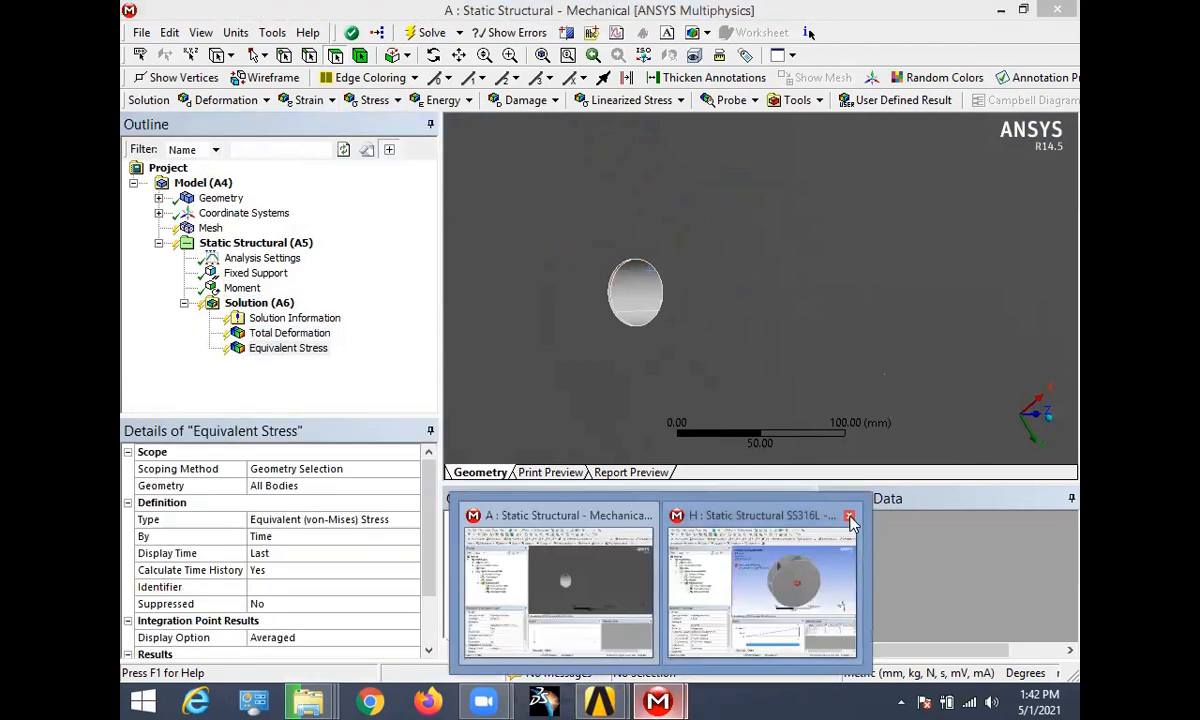
left_click(849, 517)
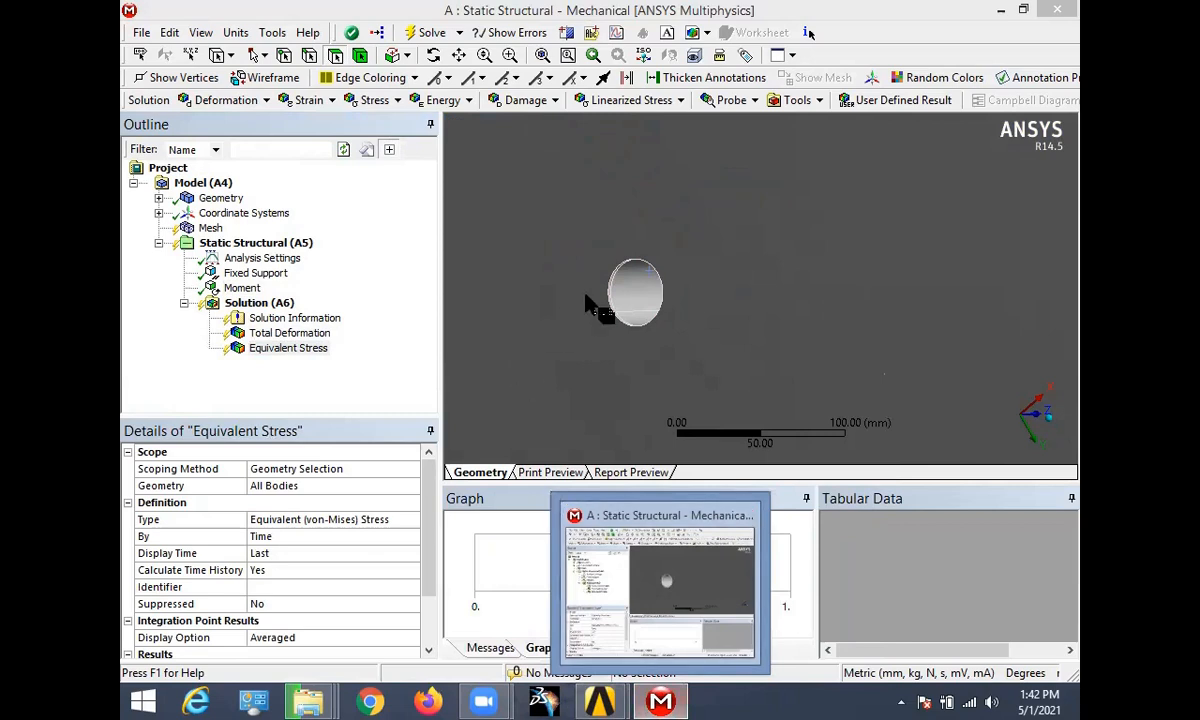
left_click(542, 56)
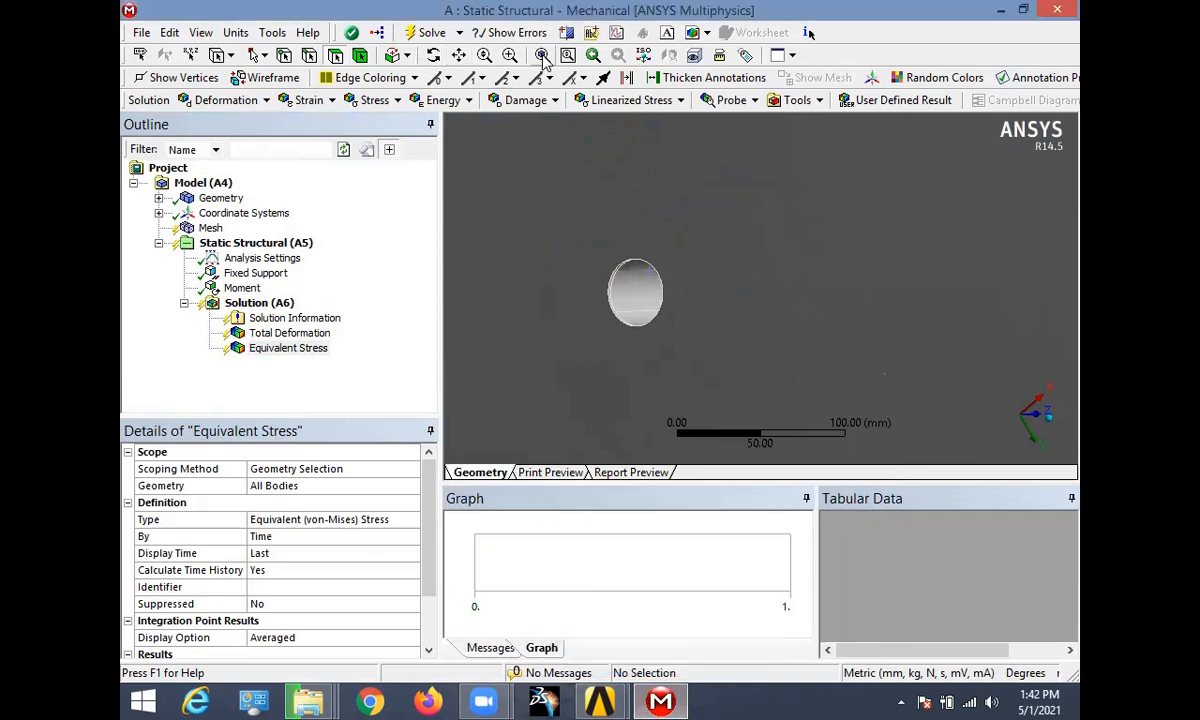
left_click(542, 56)
middle_click_drag(837, 245, 651, 332)
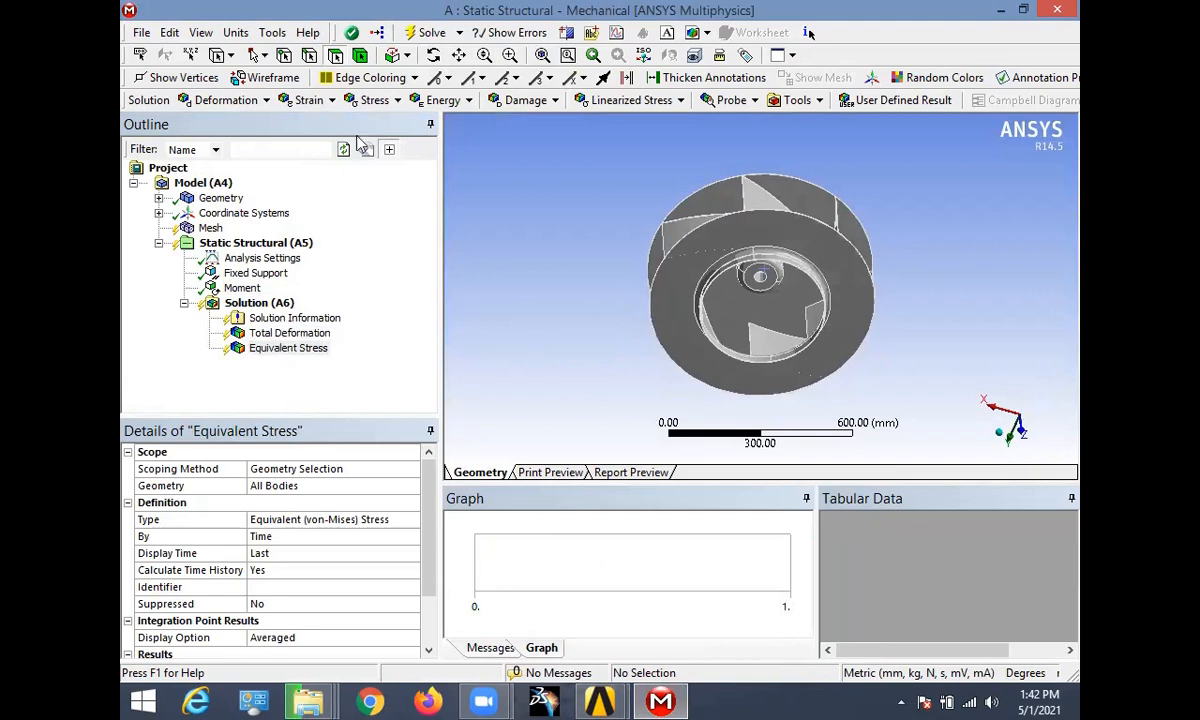
left_click(420, 33)
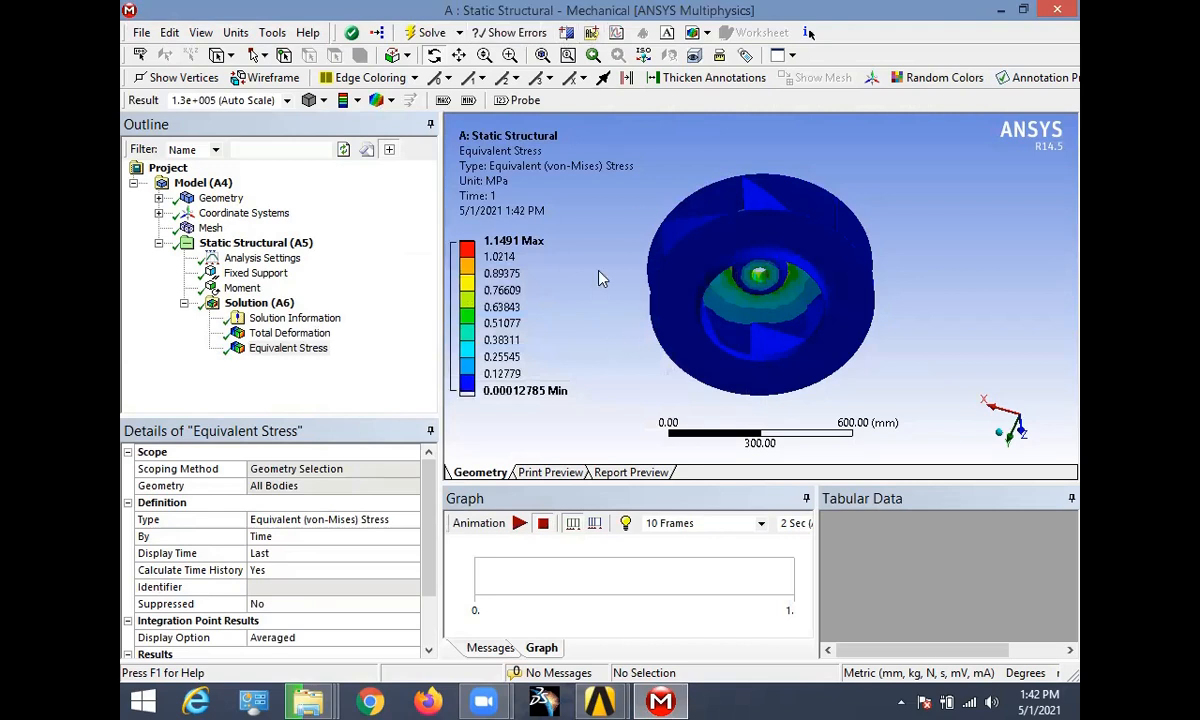
- Examine the Equivalent Stress and Total Deformation plots on the impeller's back disc
left_click_drag(607, 253, 729, 388)
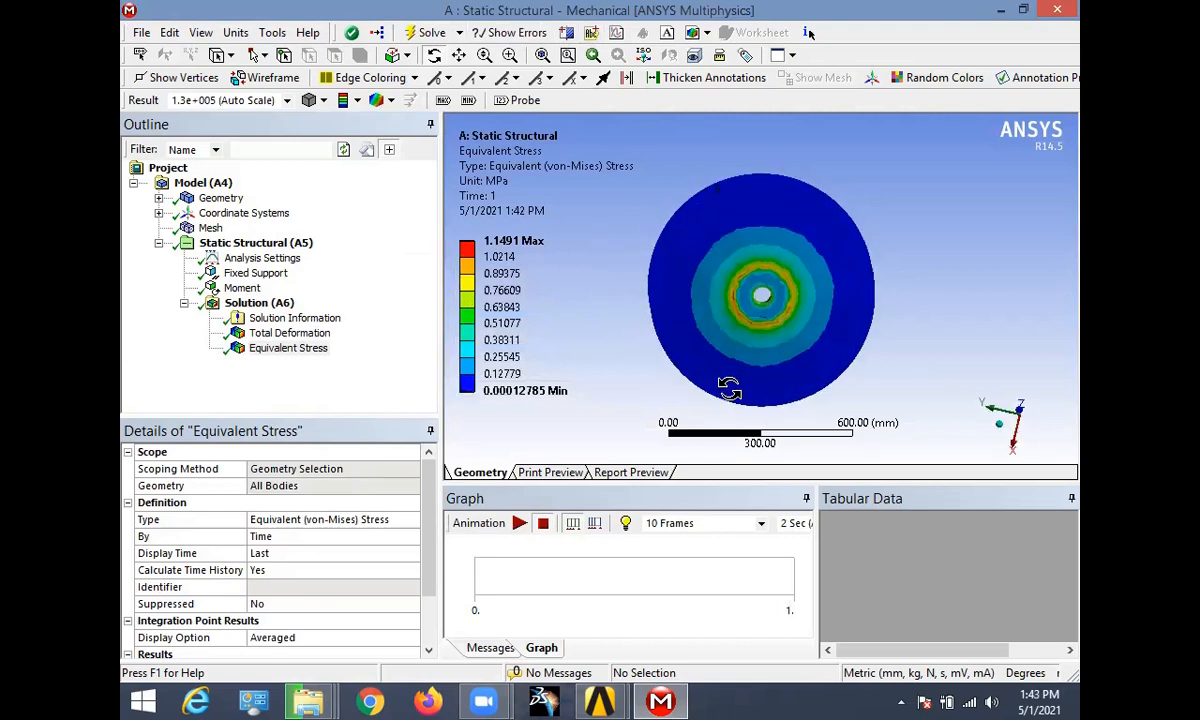
left_click(303, 338)
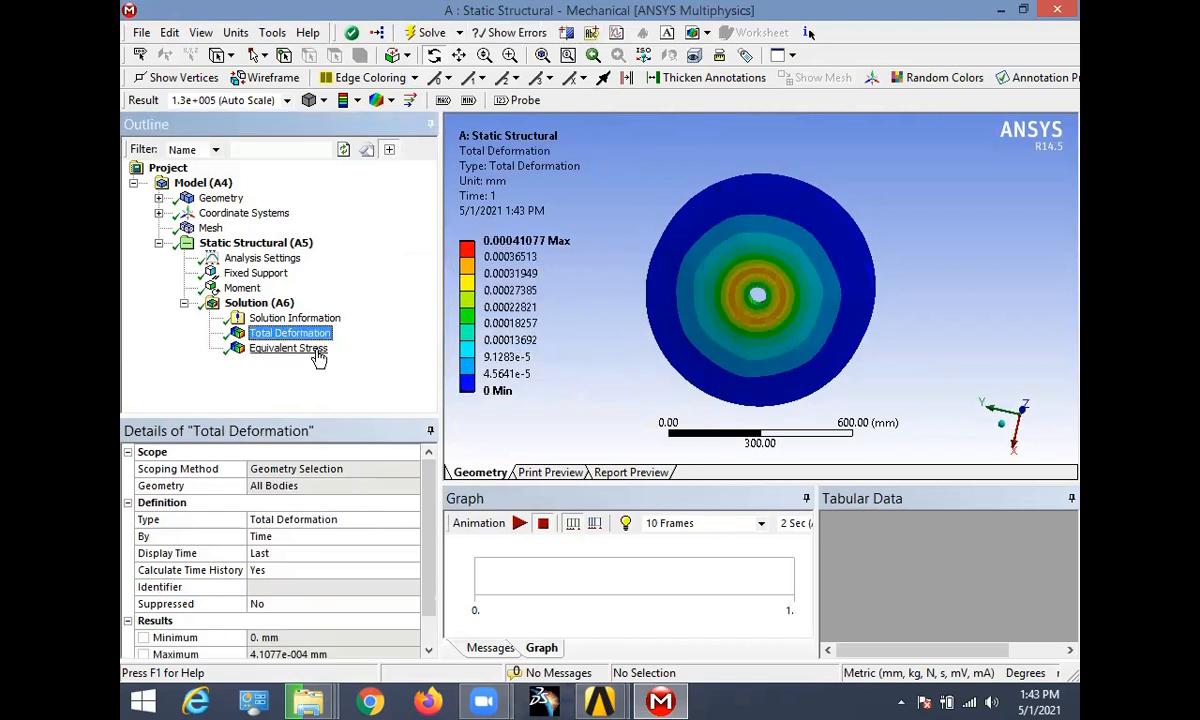
left_click(312, 350)
left_click(300, 333)
left_click(292, 349)
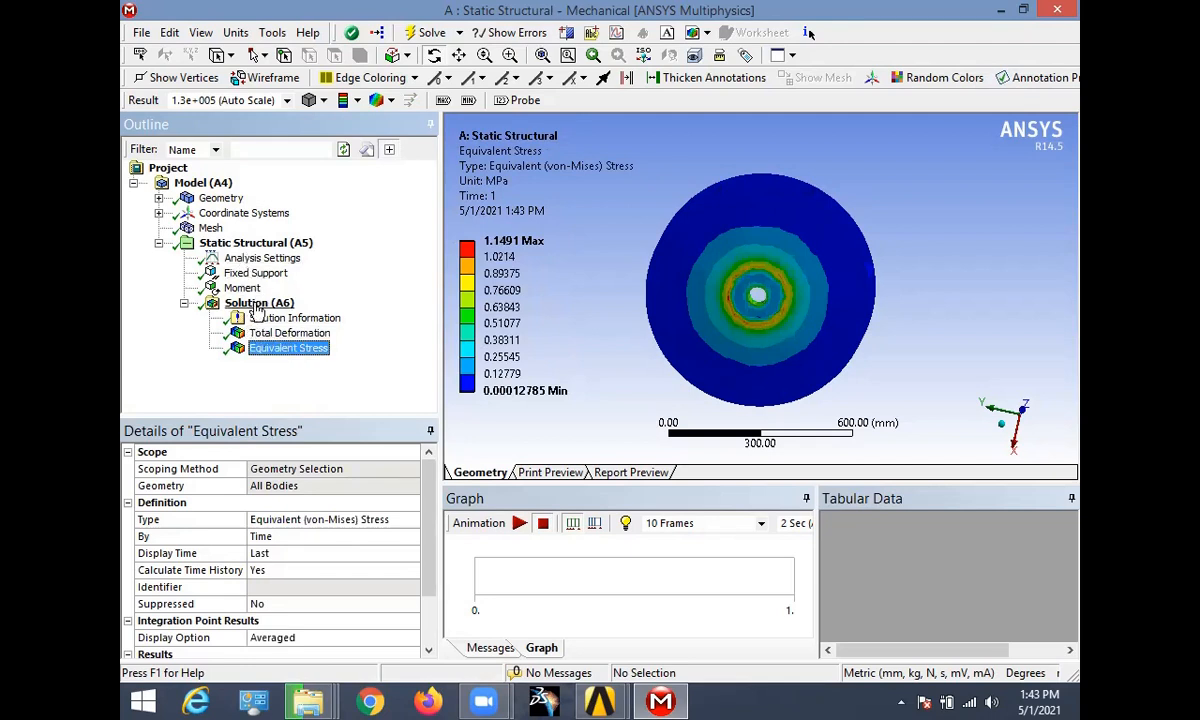
- Close the Mechanical window and add a Modal system that shares the Static Structural system's Engineering Data and Geometry
left_click(1046, 15)
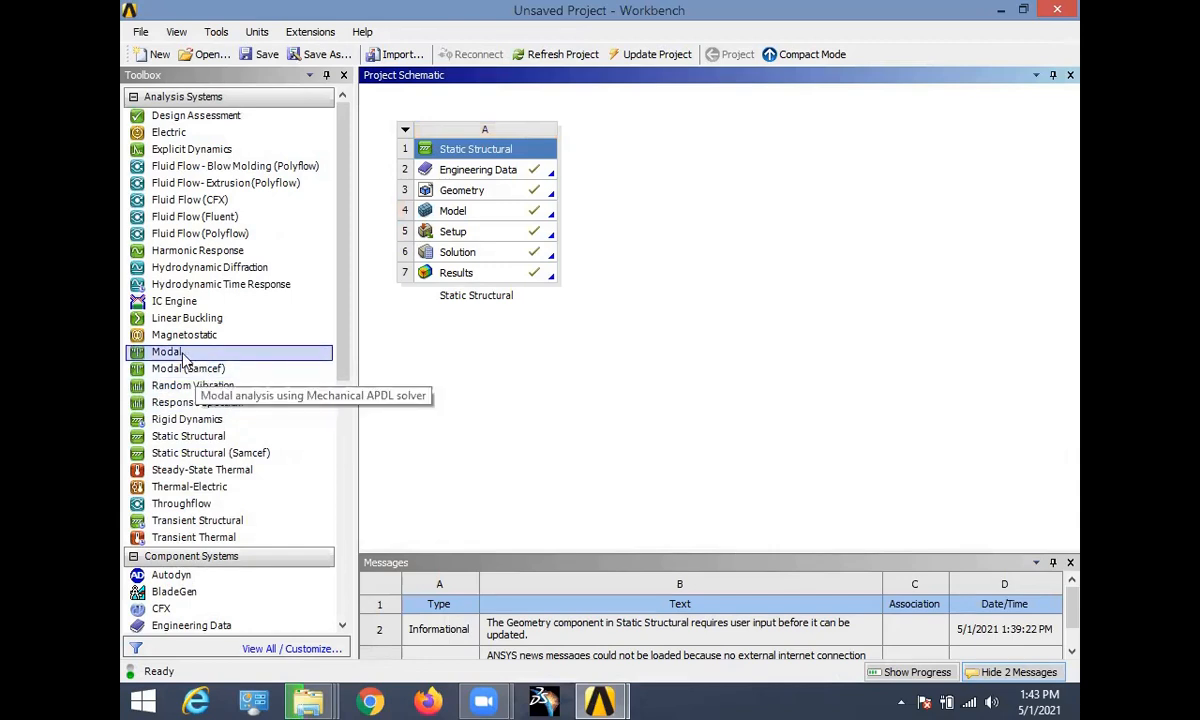
left_click_drag(166, 351, 537, 192)
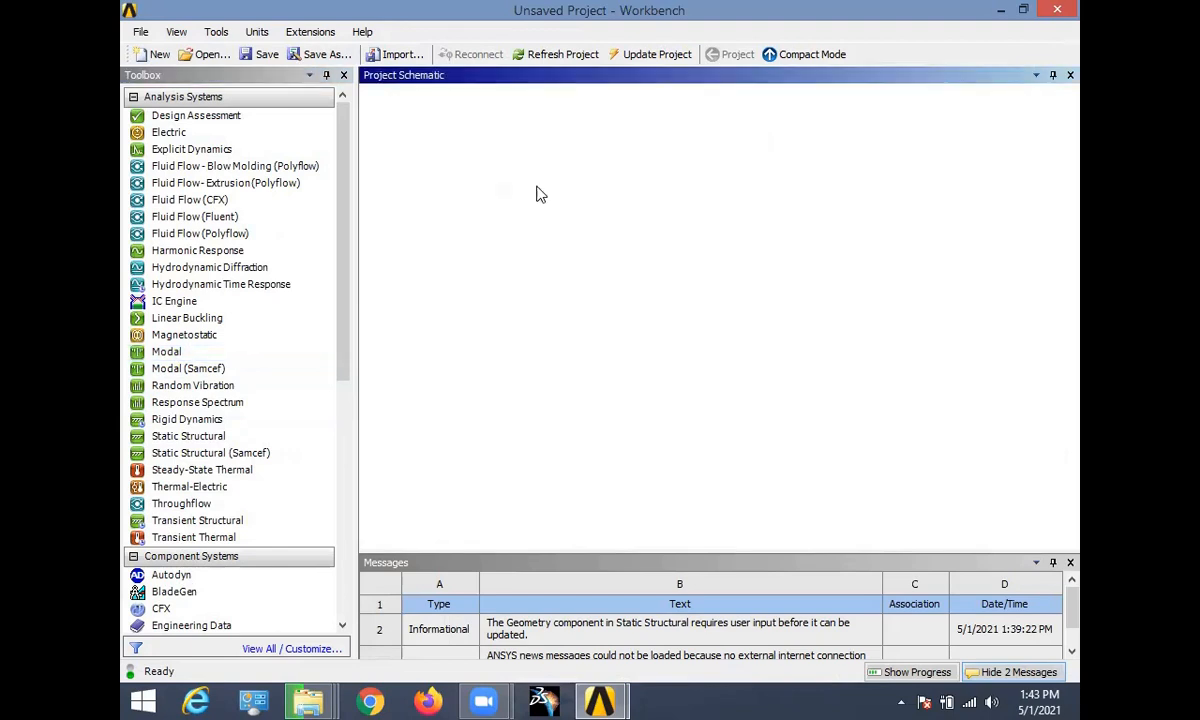
left_click(643, 388)
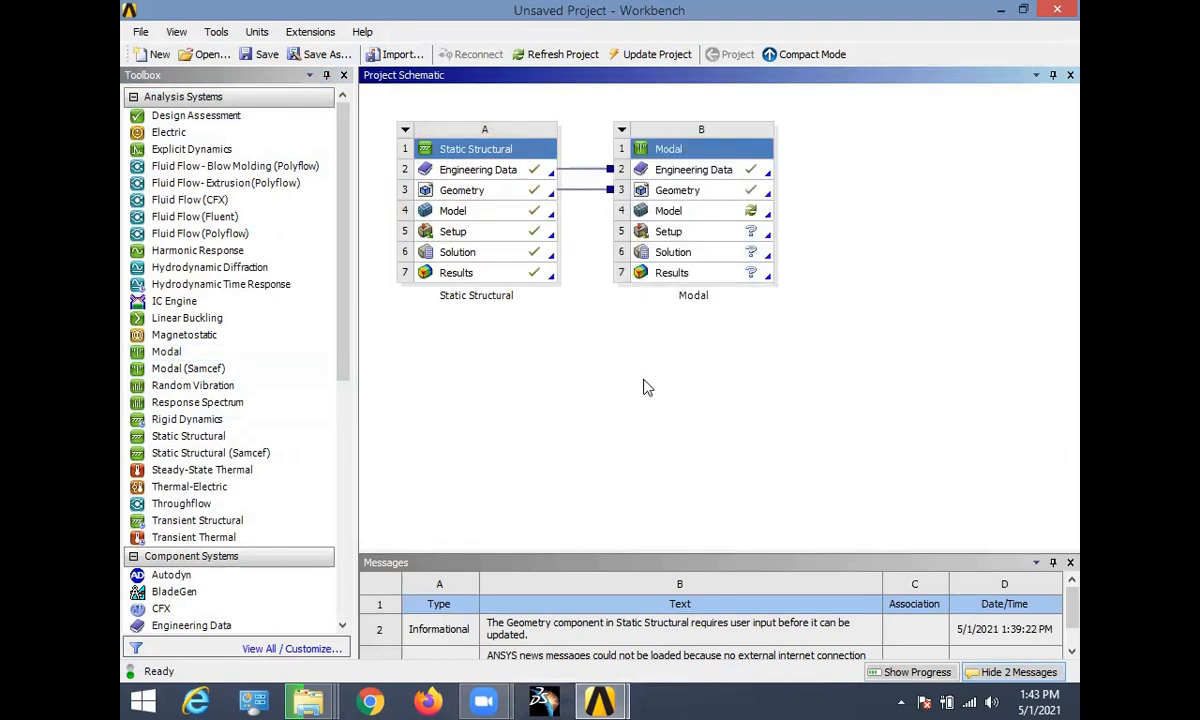
- Reopen the Static Structural model and assign the SS316L material to Part 1
double_click(496, 214)
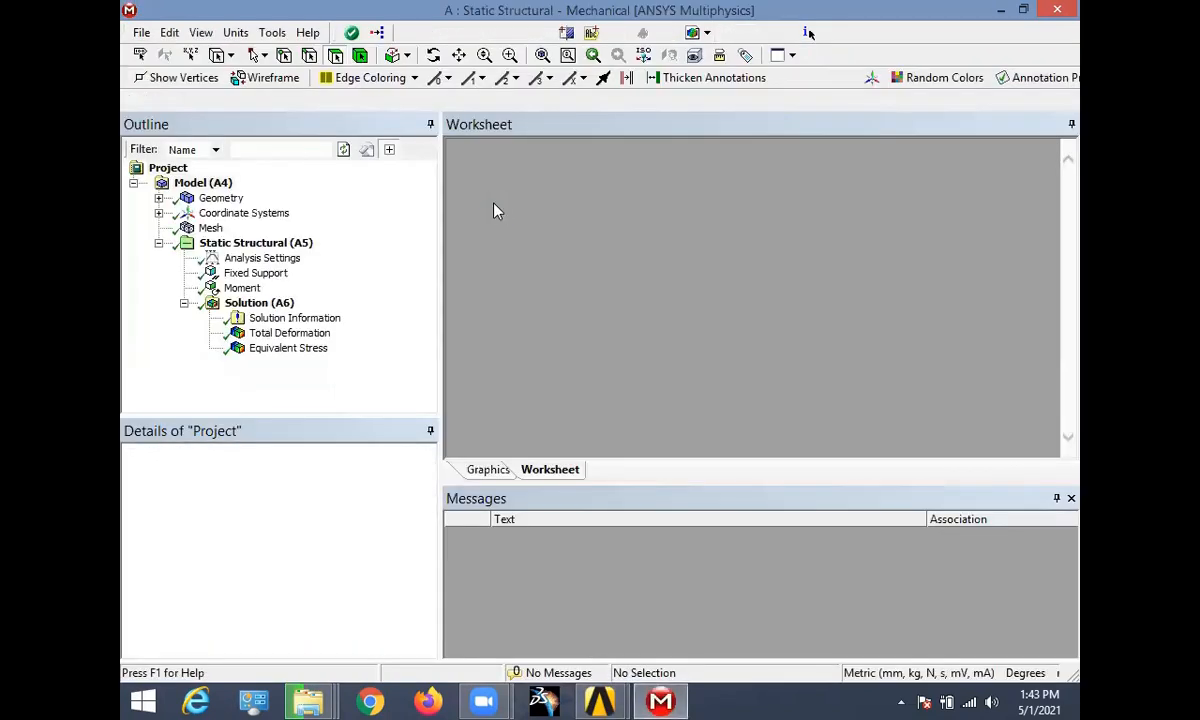
left_click(158, 198)
left_click(232, 213)
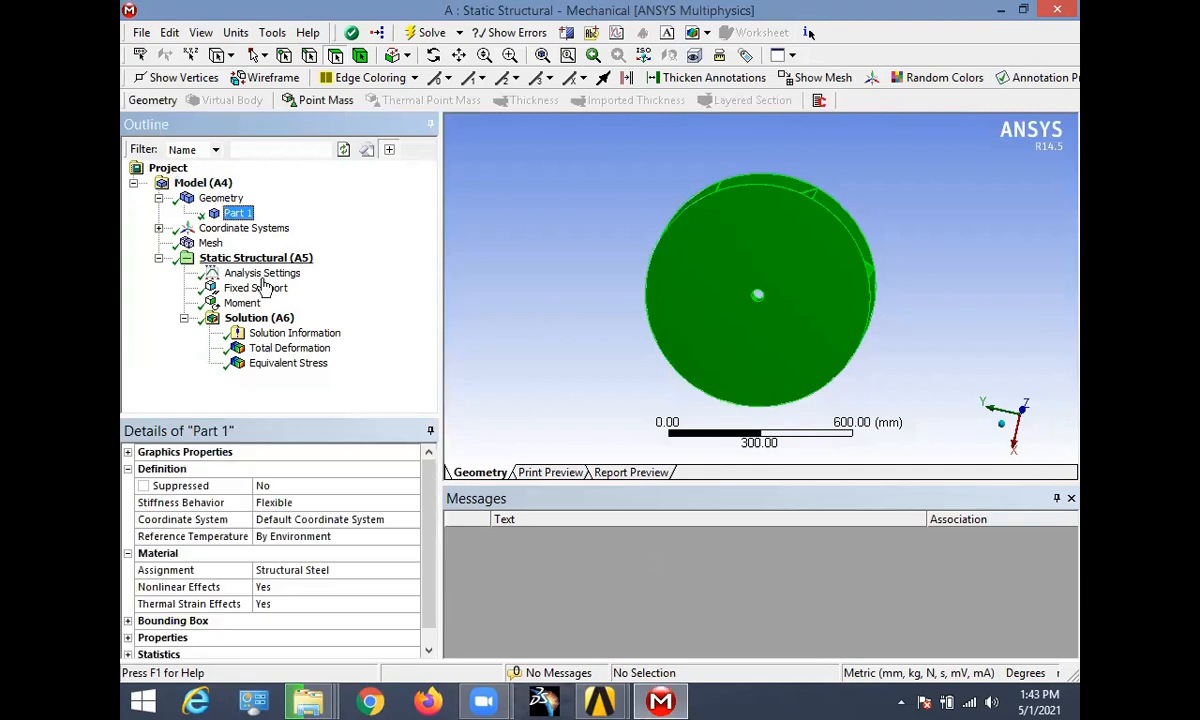
left_click(335, 570)
left_click(413, 570)
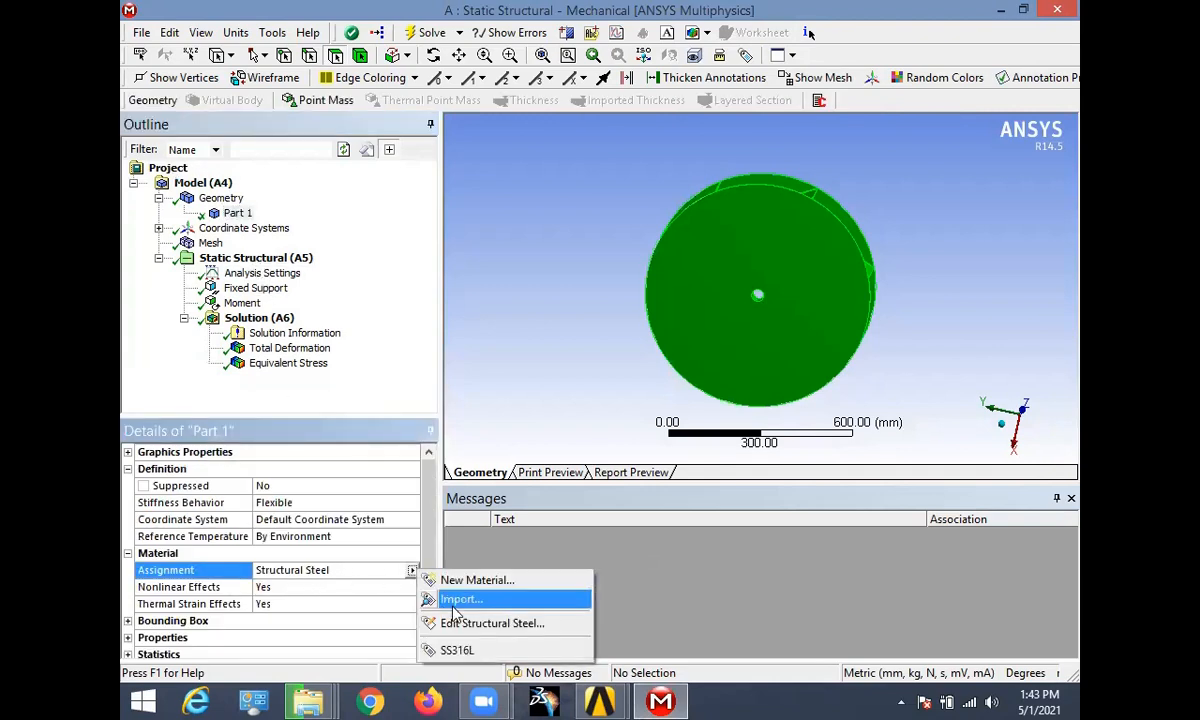
left_click(461, 651)
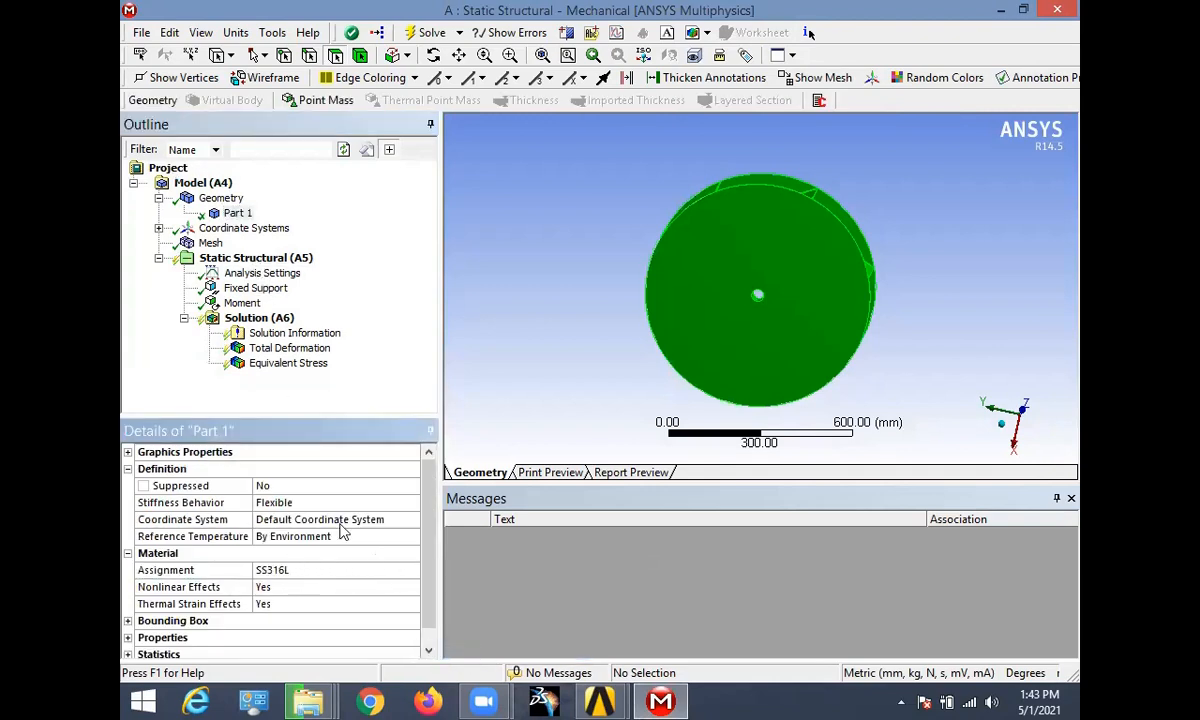
- Re-solve the analysis with the new material and review the Equivalent Stress and Total Deformation results around the centre hole
left_click(430, 34)
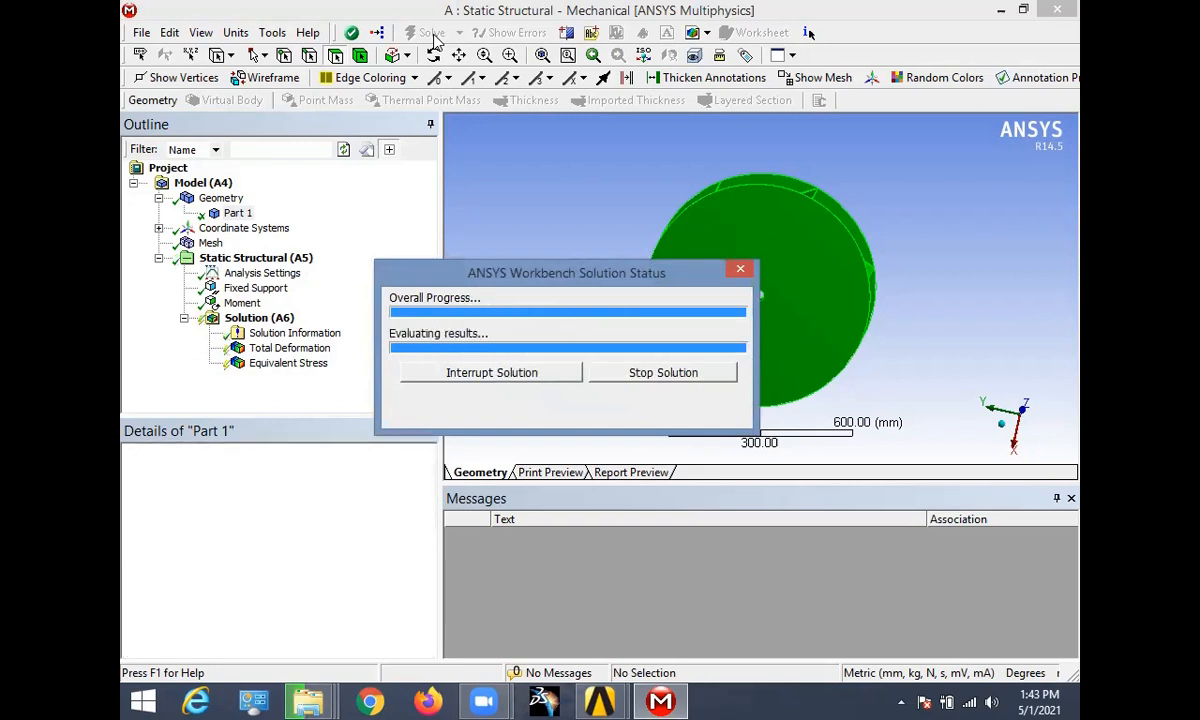
left_click(289, 348)
left_click(289, 363)
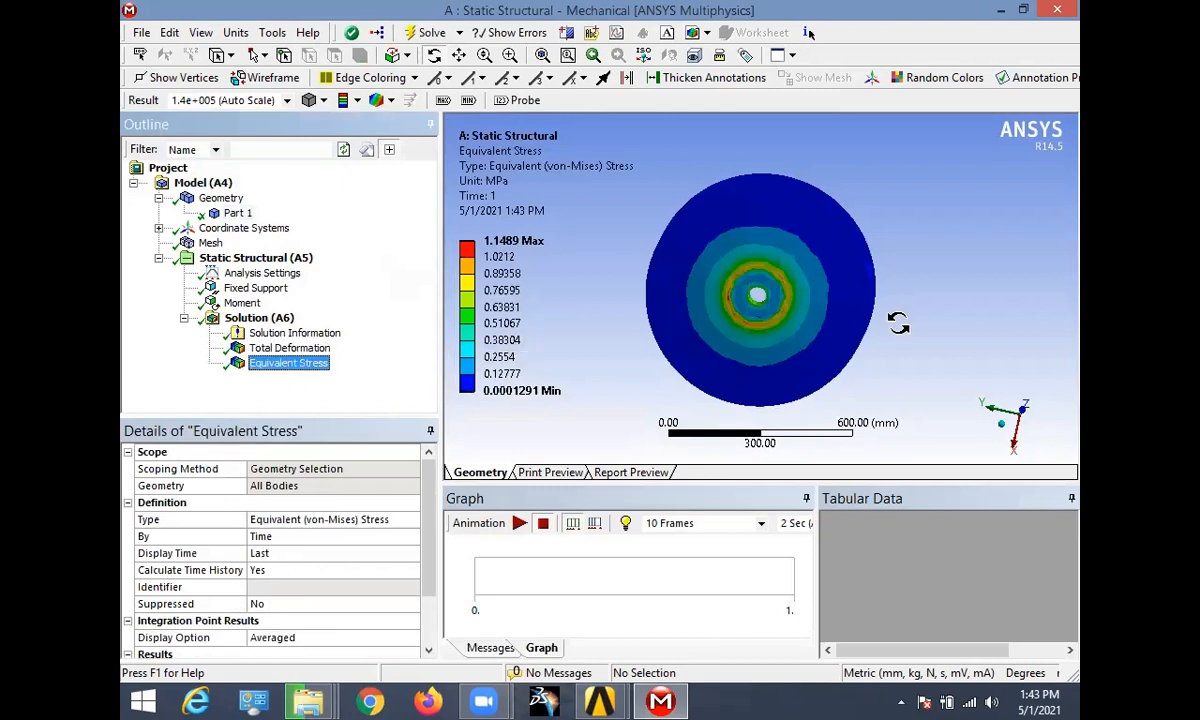
left_click_drag(917, 299, 652, 356)
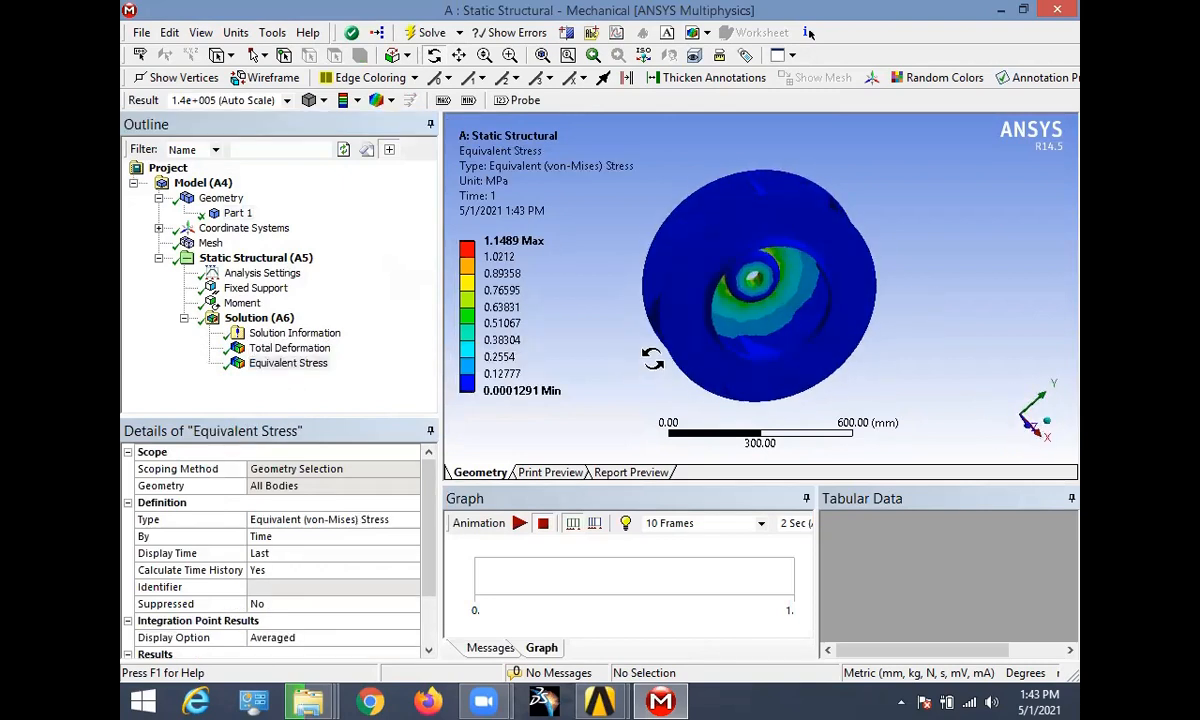
left_click(290, 348)
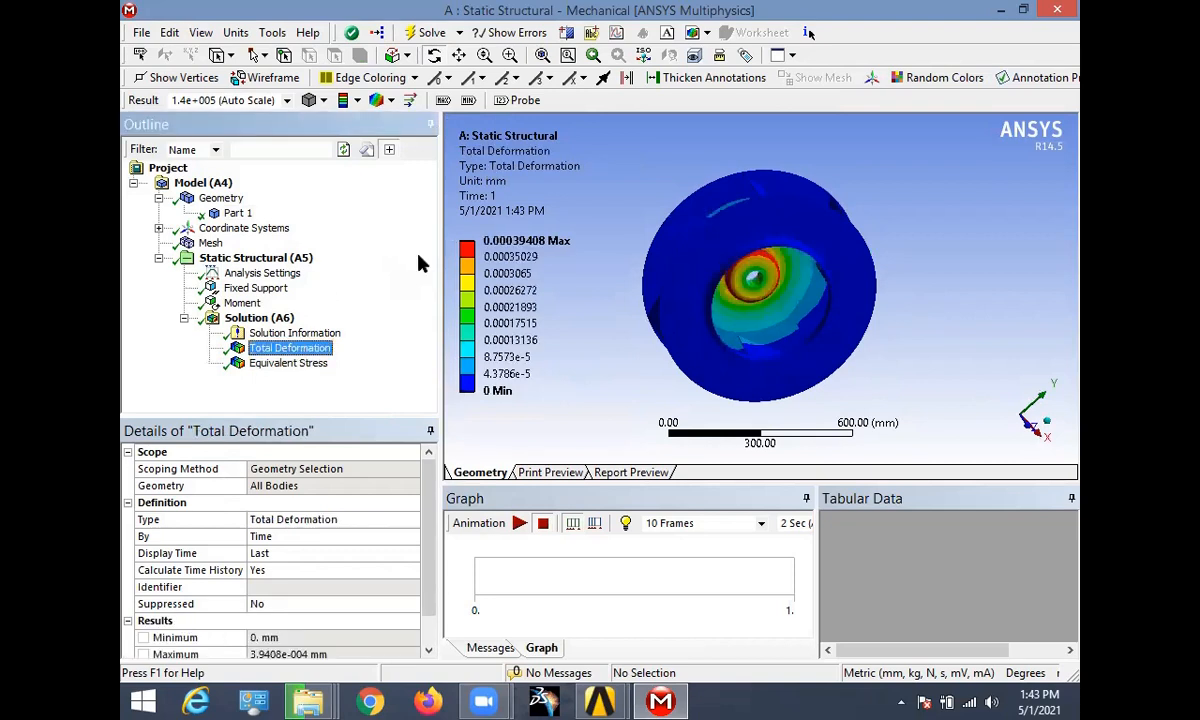
- Close the Static Structural Mechanical window, open the Modal system's model and assign the SS316L material to Part 1
left_click(1063, 12)
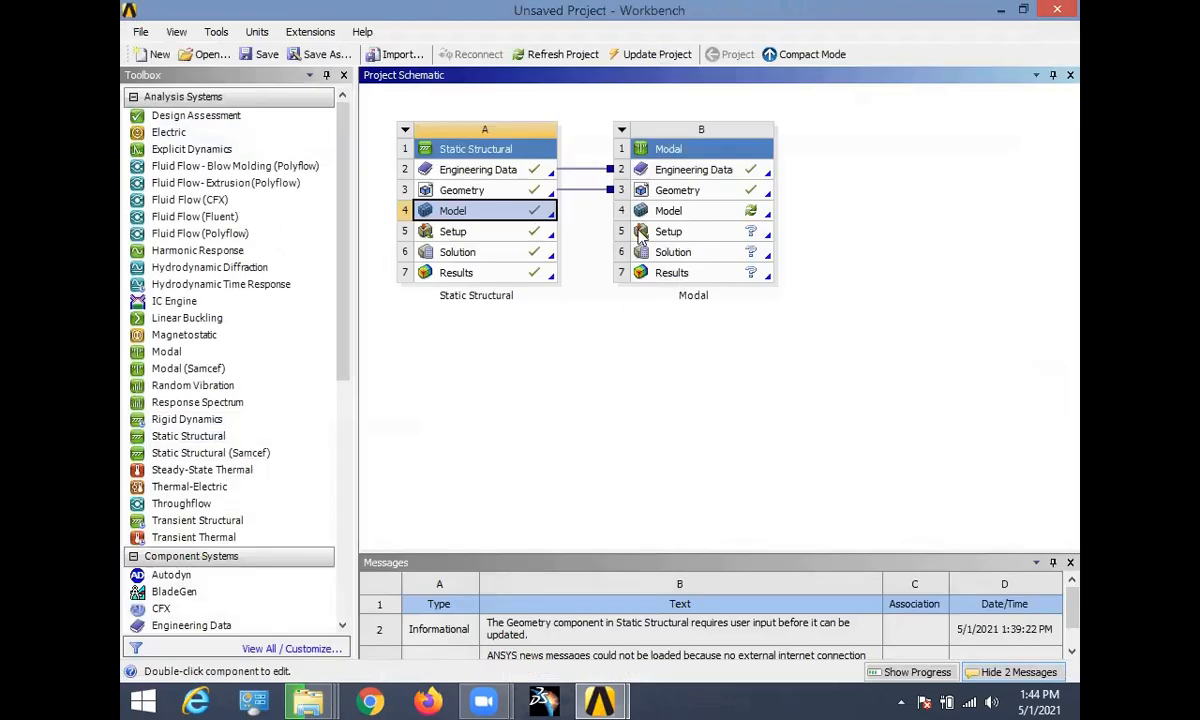
double_click(680, 217)
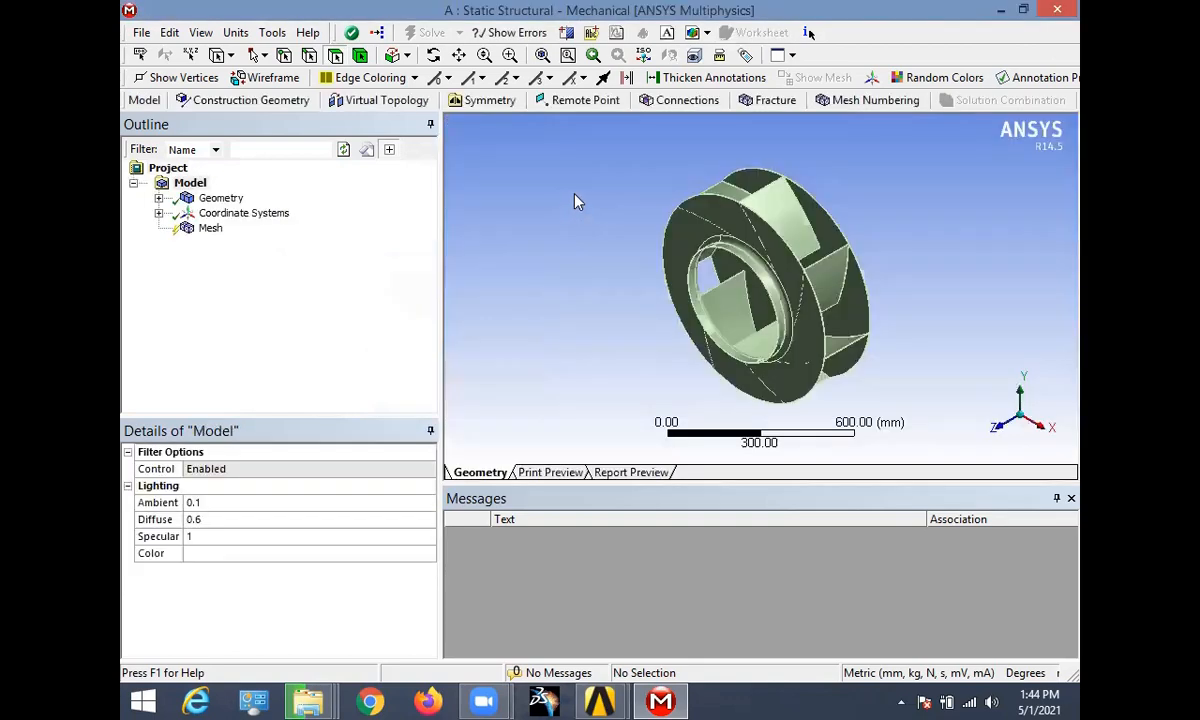
left_click(158, 198)
left_click(236, 214)
left_click(332, 574)
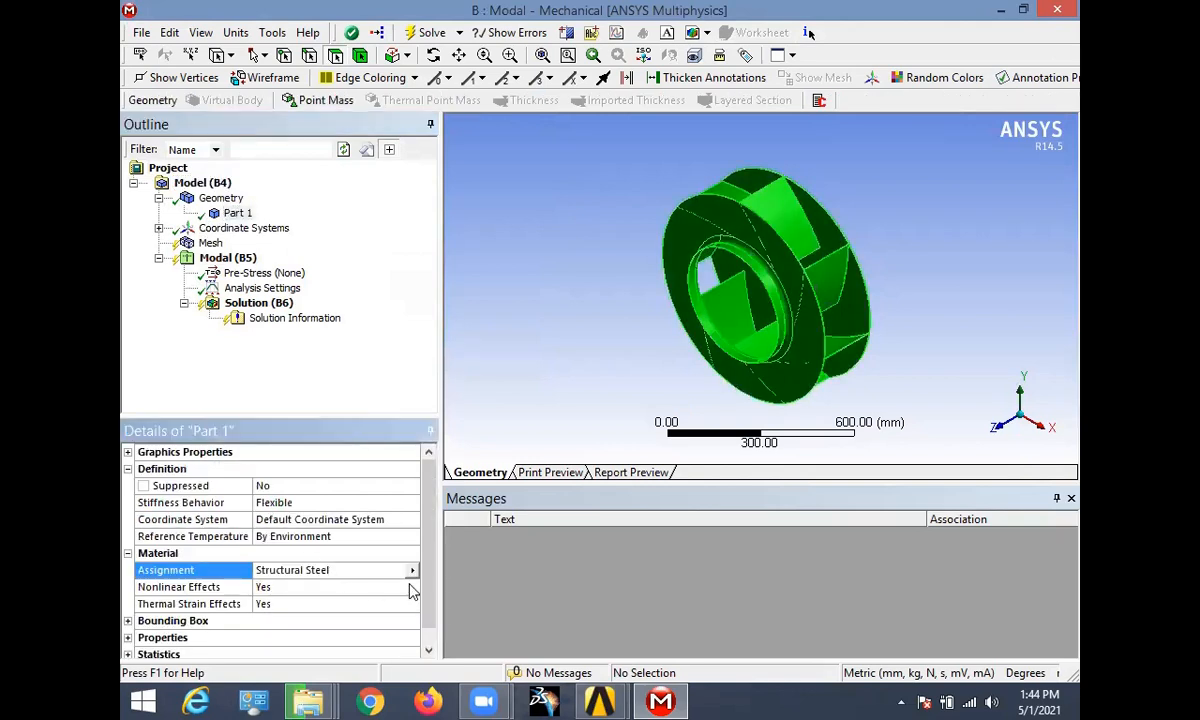
left_click(412, 571)
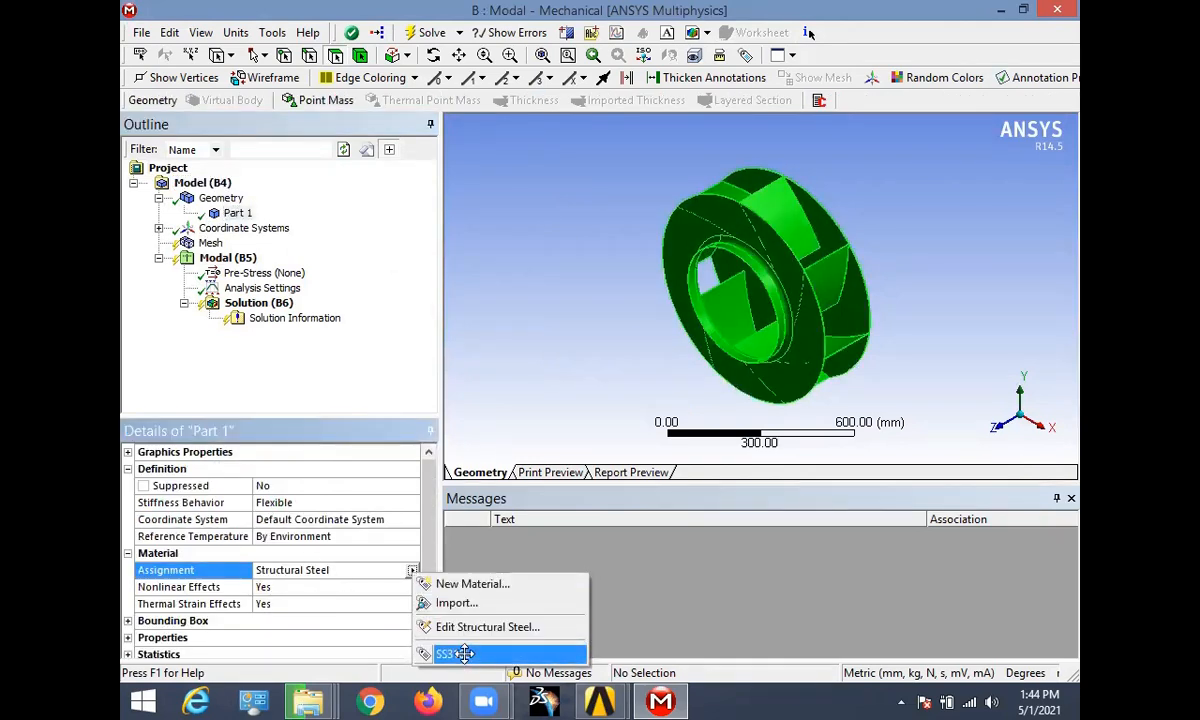
left_click(458, 654)
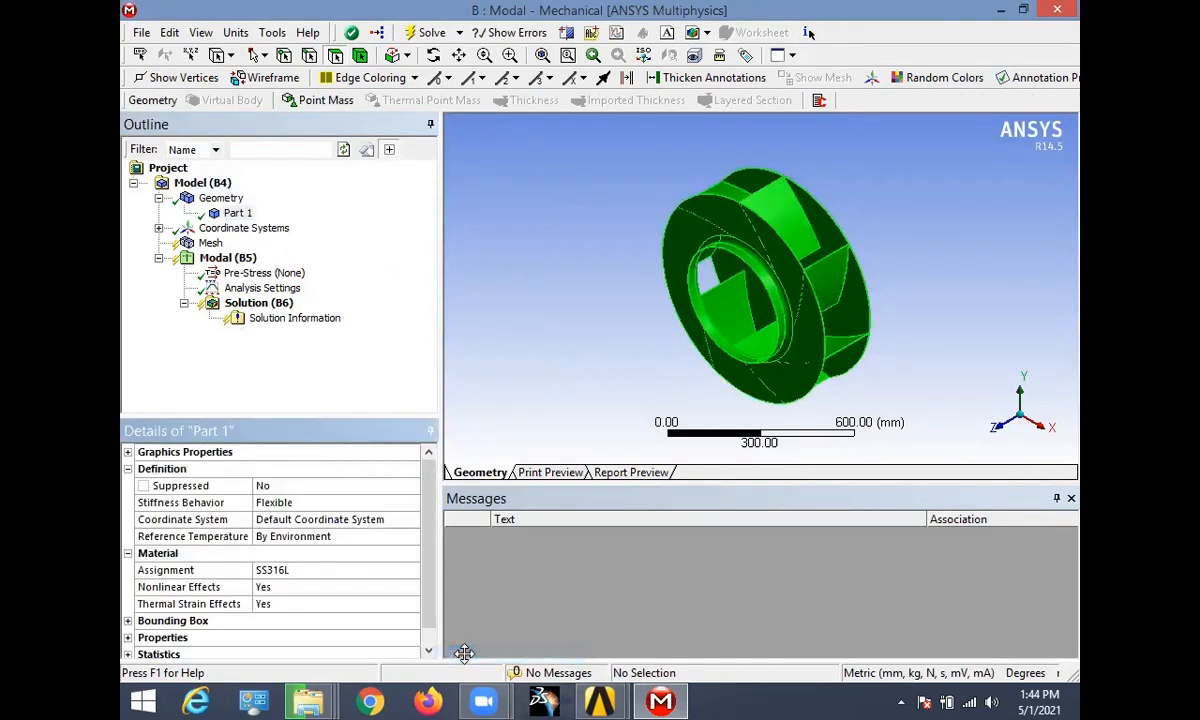
- Solve the Modal analysis without any supports and check its mode frequencies
left_click(212, 258)
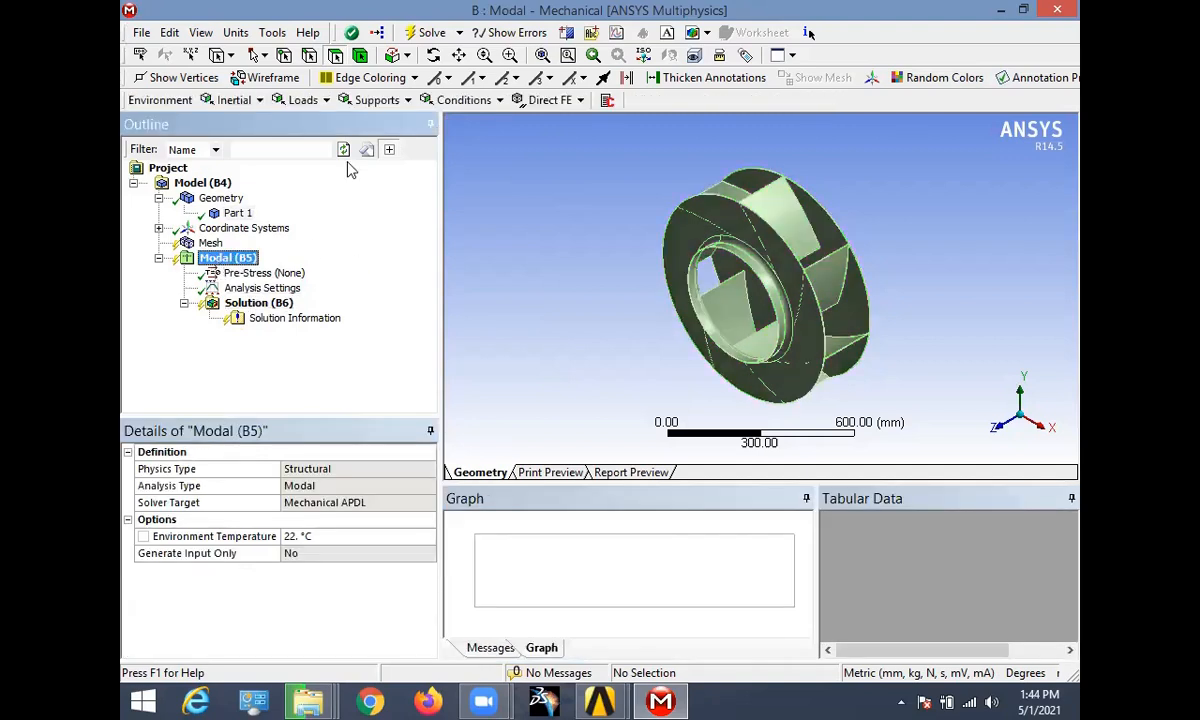
left_click(420, 33)
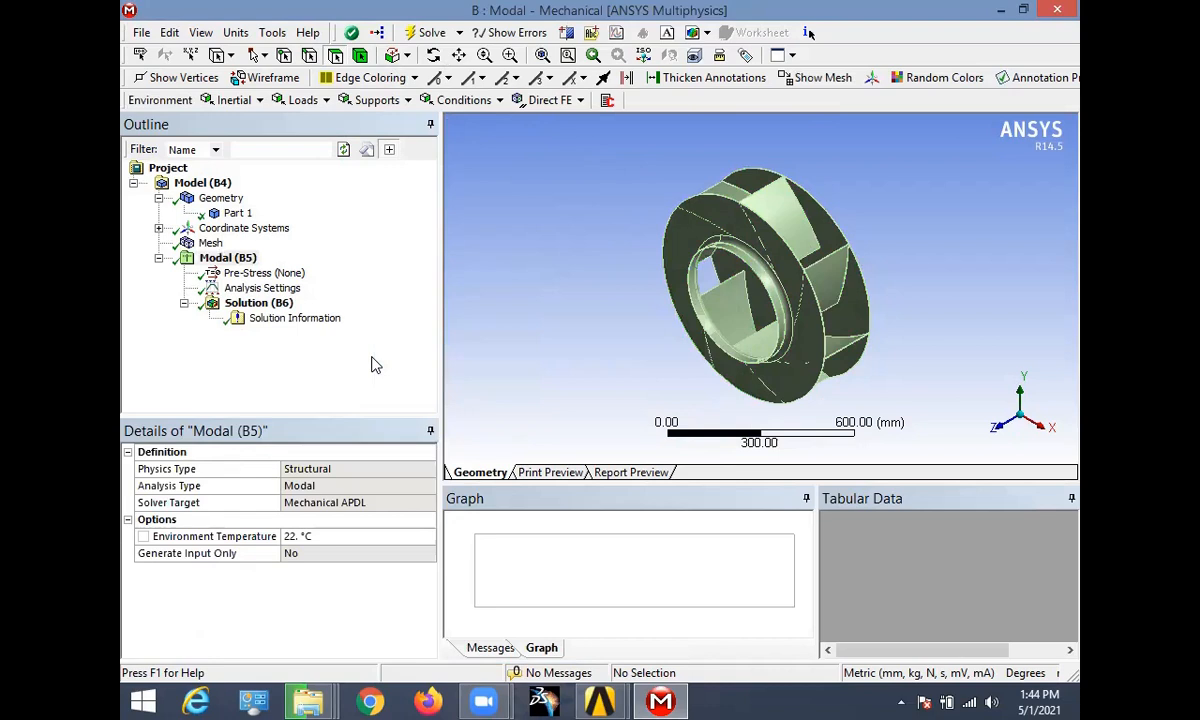
left_click(262, 302)
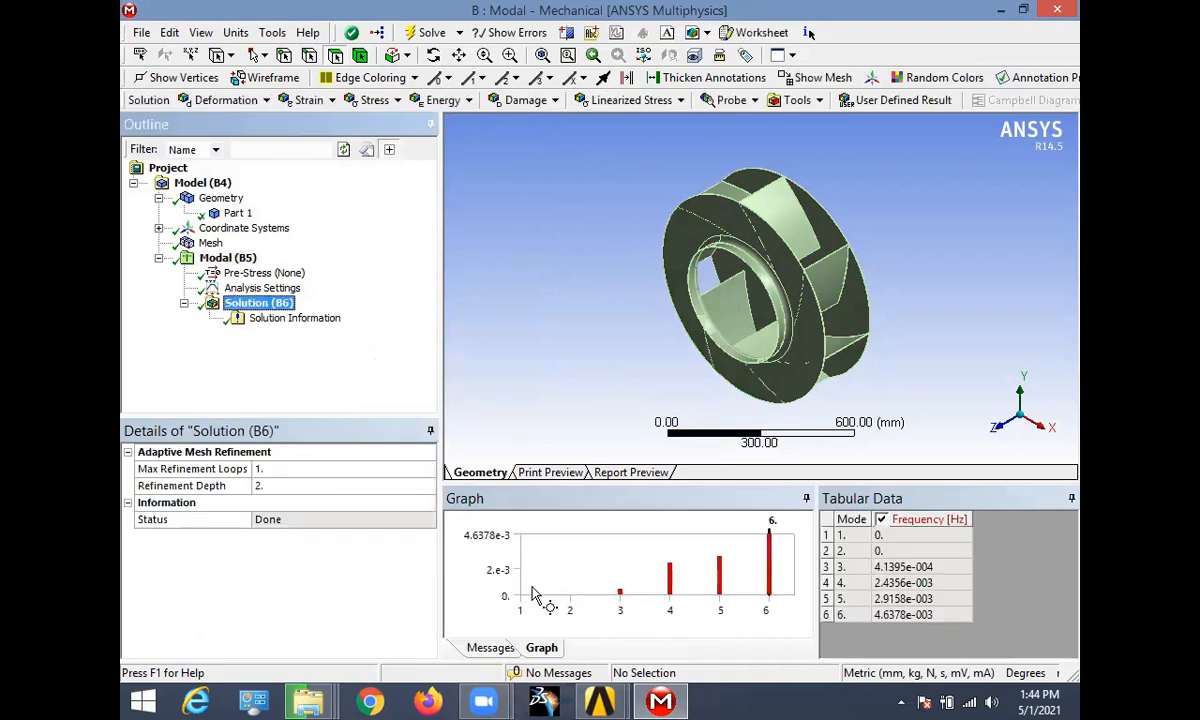
- Add a Fixed Support to the Modal analysis on the four cylindrical faces of the back disc's centre hole
left_click(230, 258)
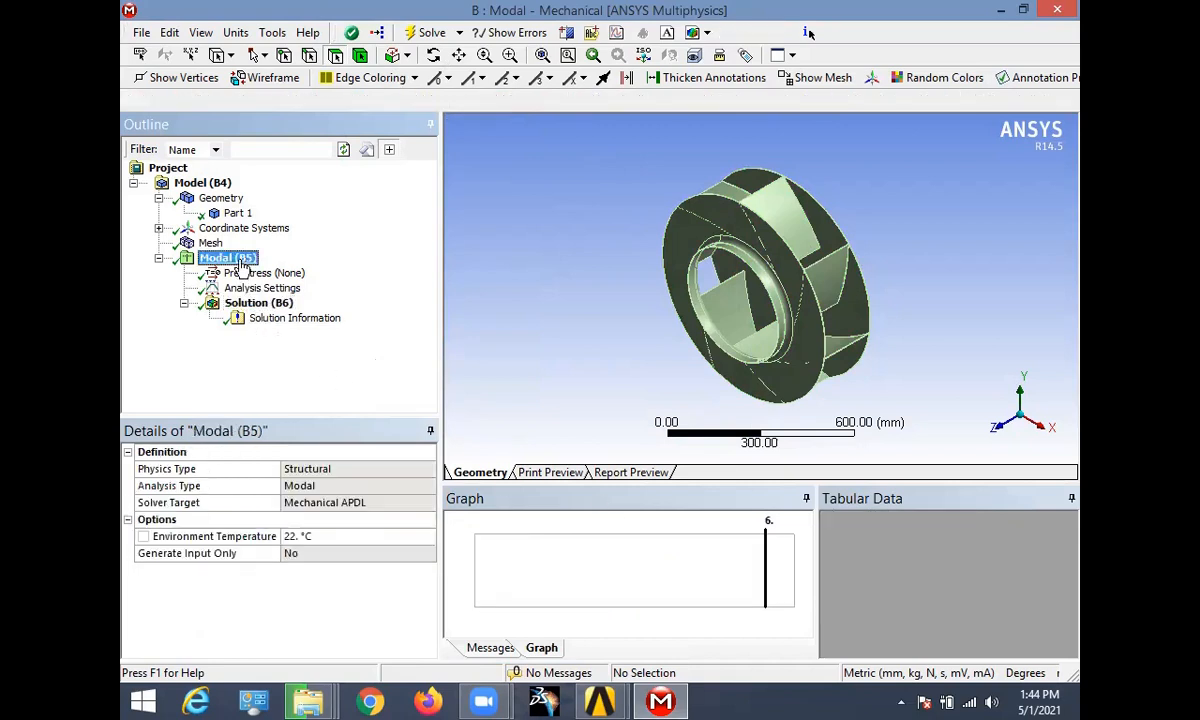
left_click(365, 100)
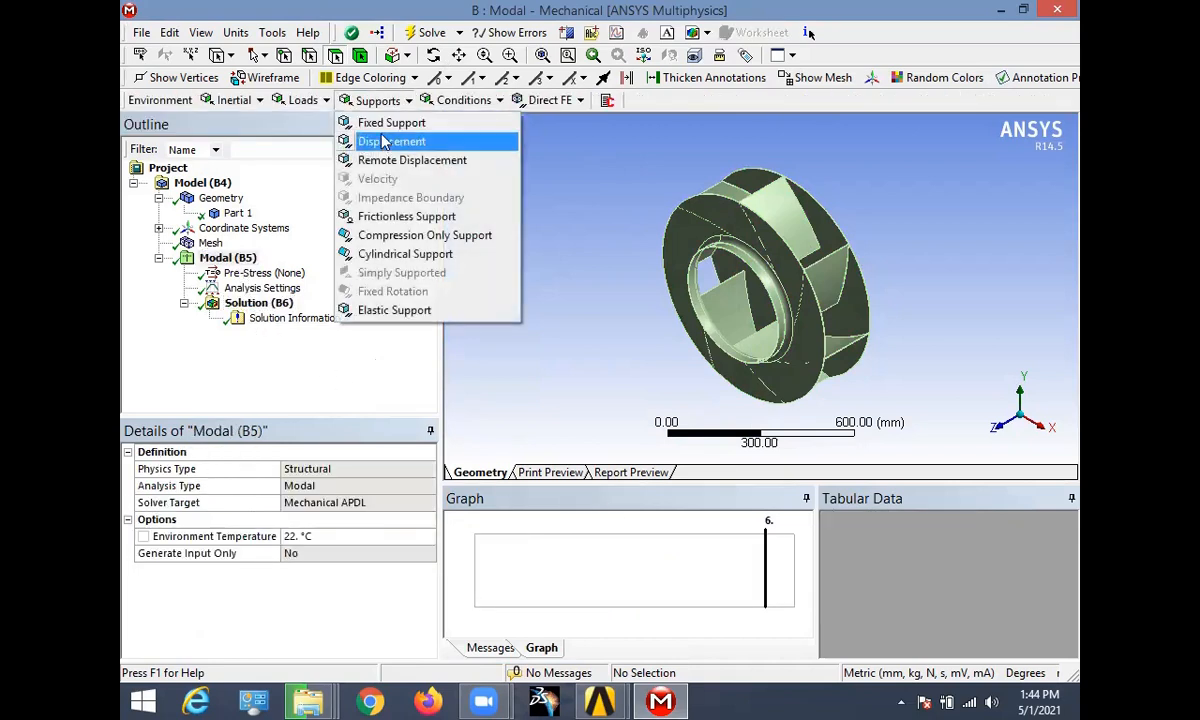
left_click(385, 123)
middle_click_drag(880, 300, 733, 333)
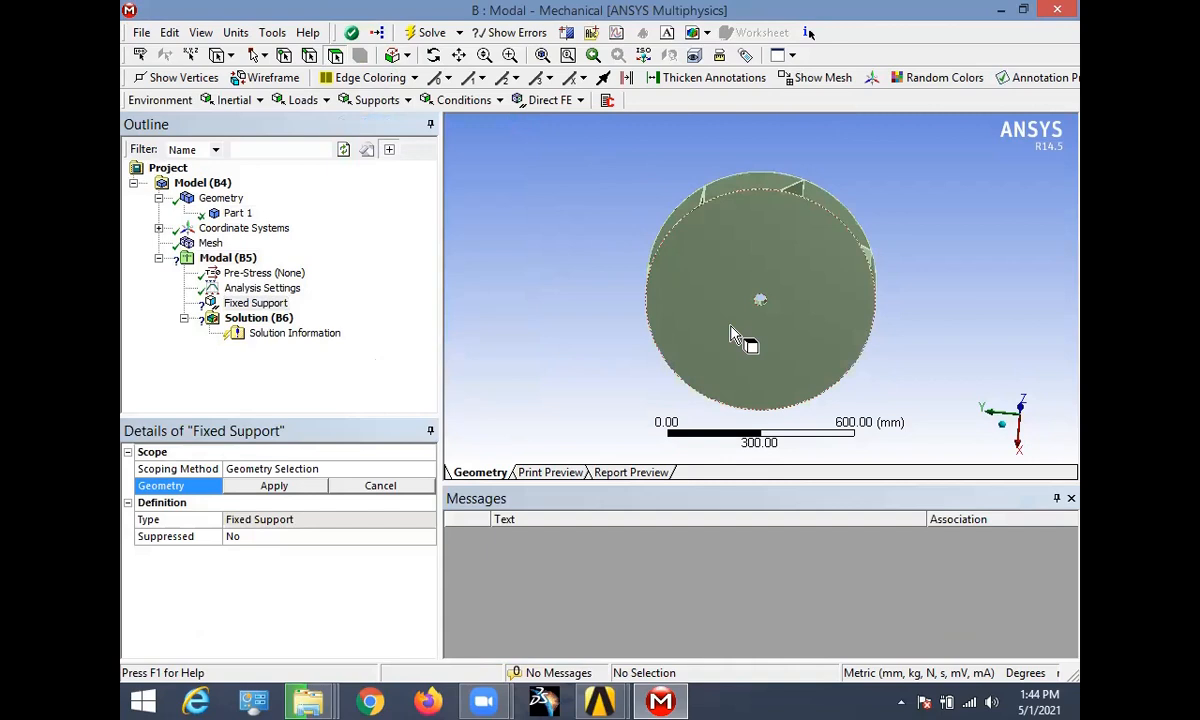
scroll(759, 314, "up", 4)
scroll(759, 314, "down", 5)
left_click(760, 324)
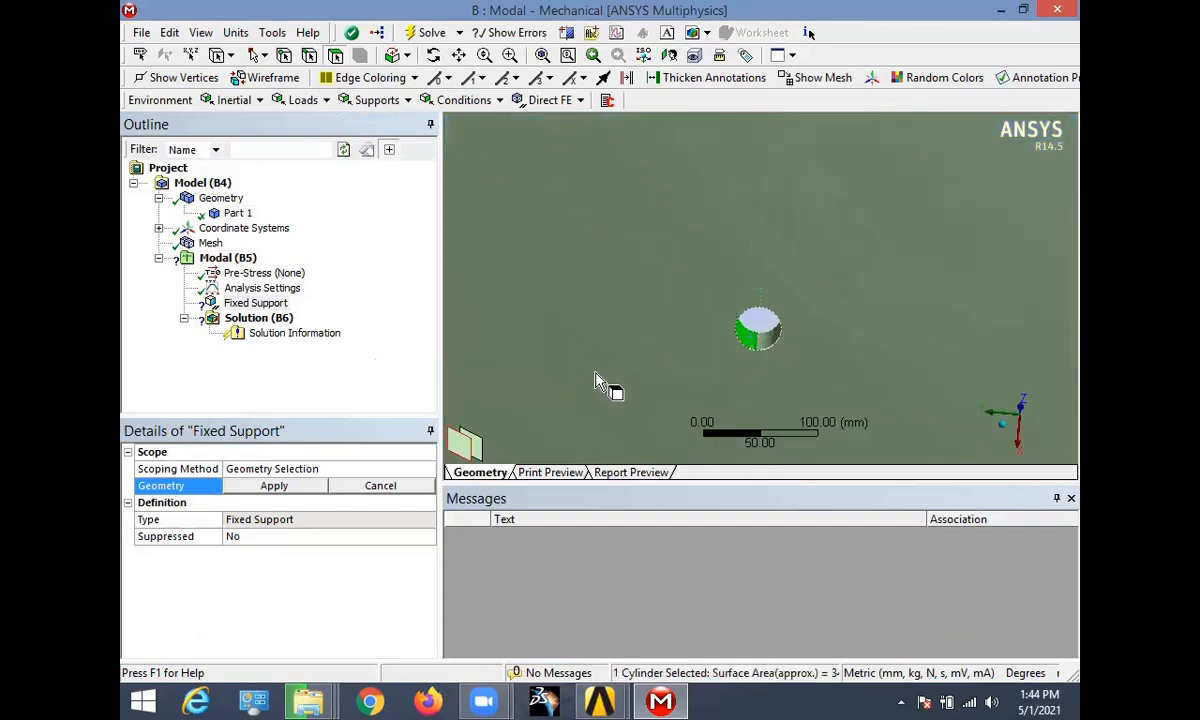
left_click(400, 55)
left_click(444, 96)
left_click(274, 485)
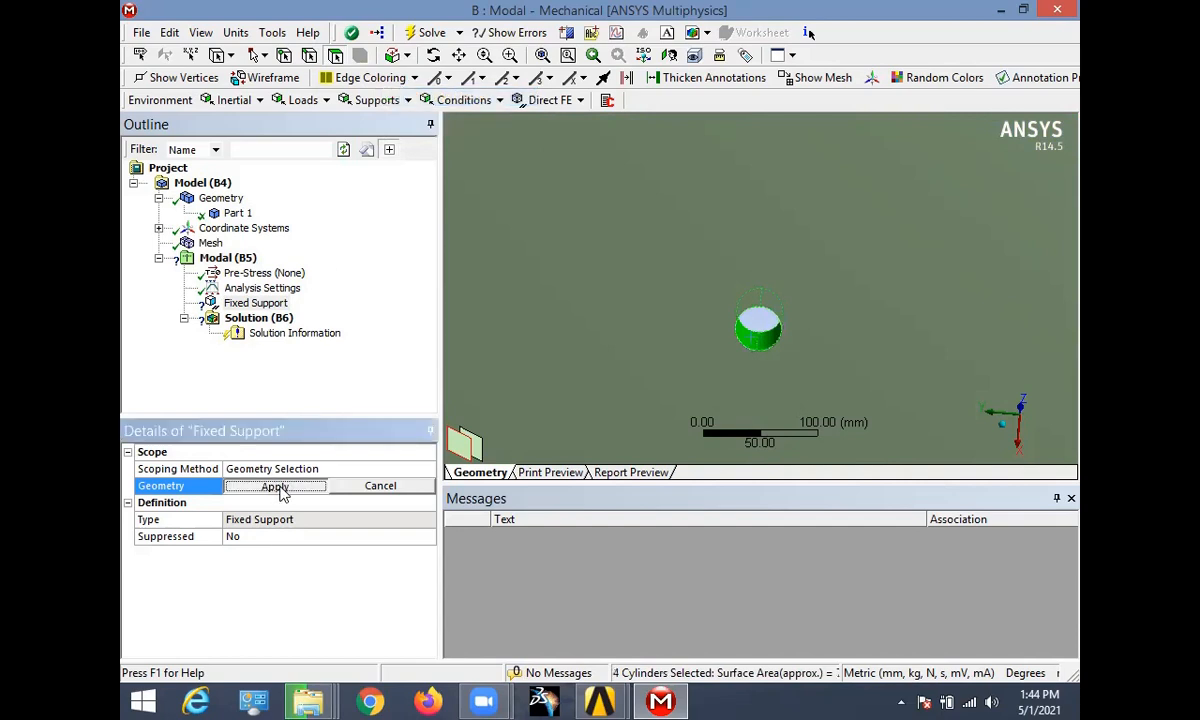
- Re-solve the Modal analysis with the fixed support and create mode shape results for all six modes
left_click(424, 36)
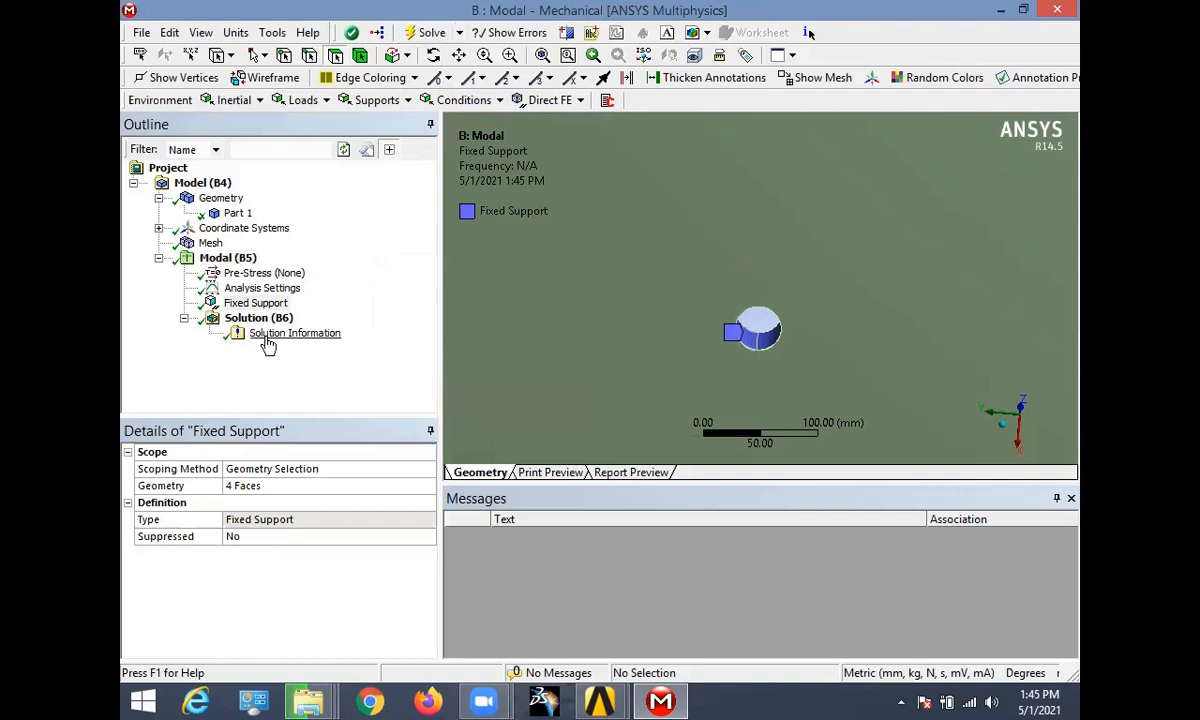
left_click(240, 318)
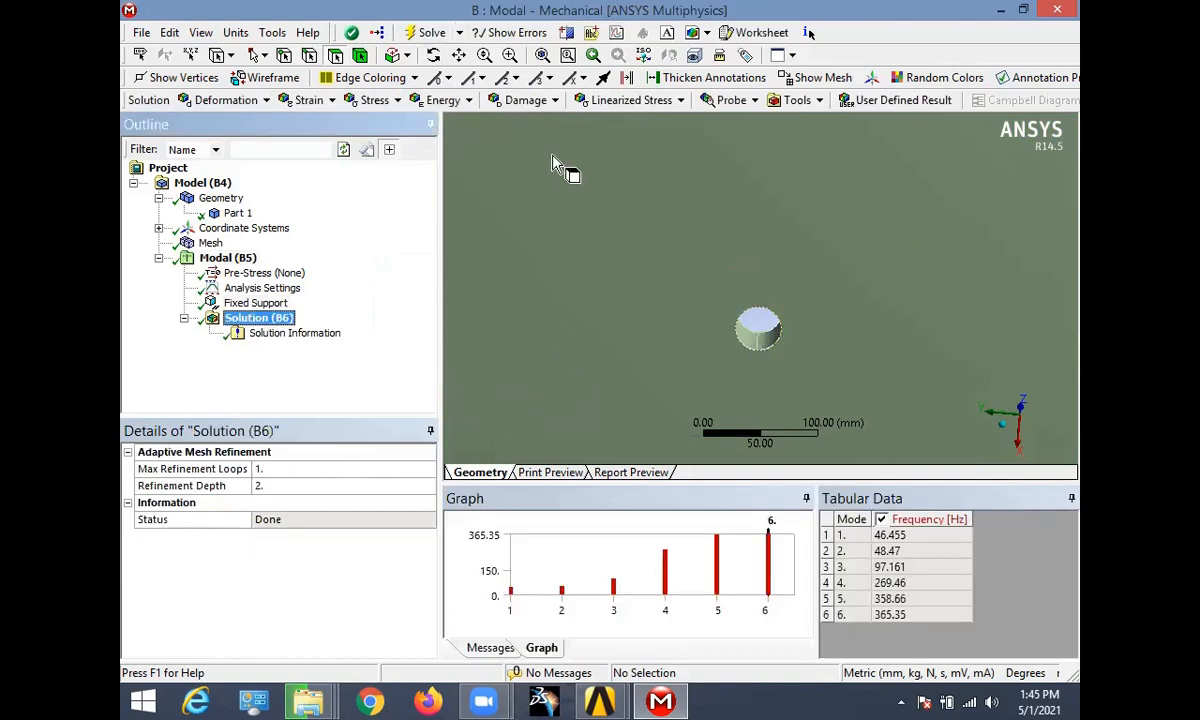
left_click(509, 54)
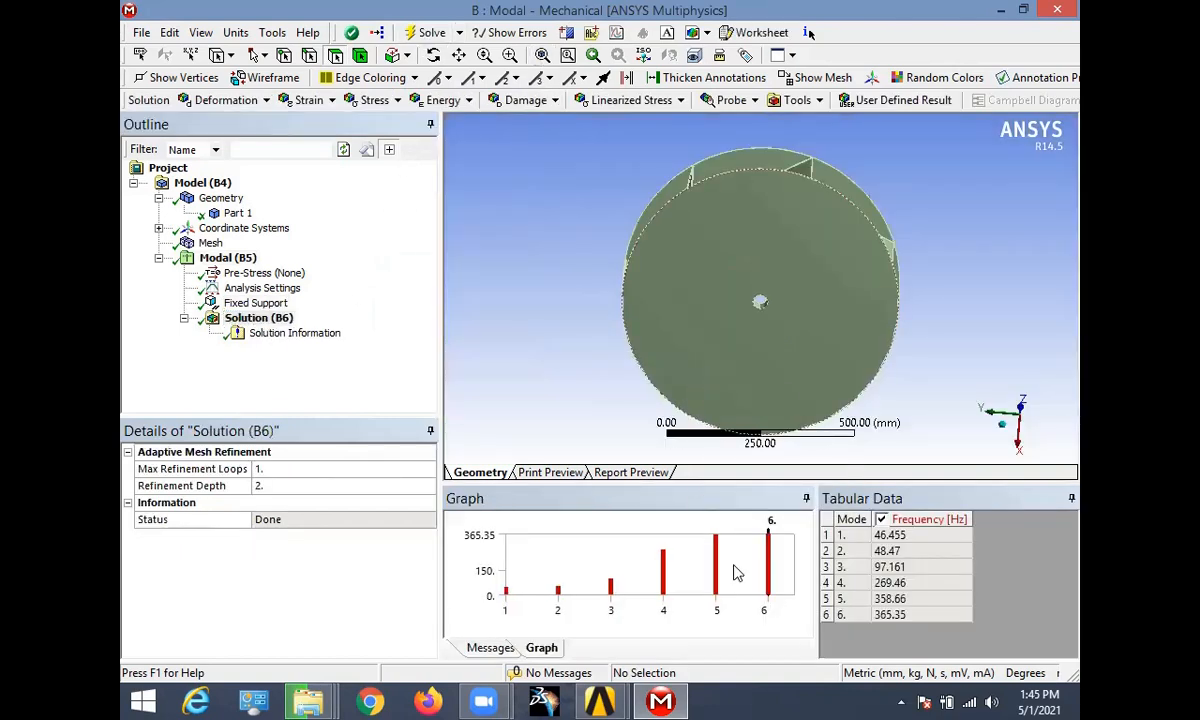
left_click_drag(779, 580, 538, 584)
right_click(538, 584)
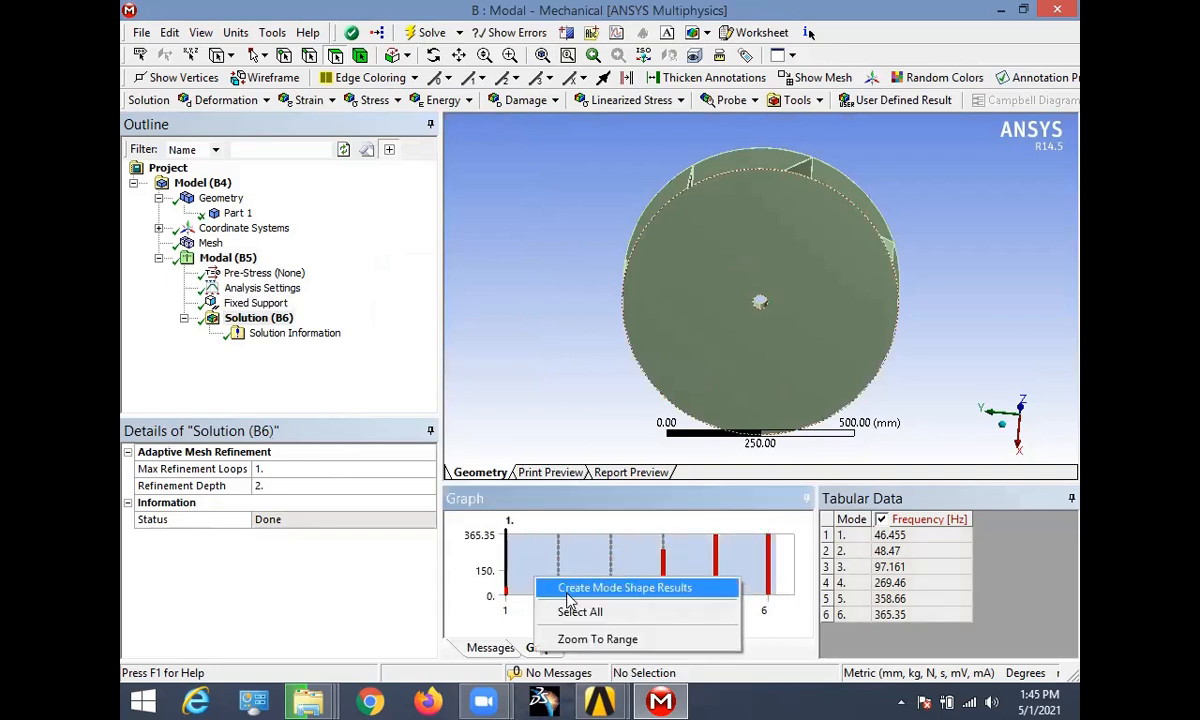
left_click(560, 586)
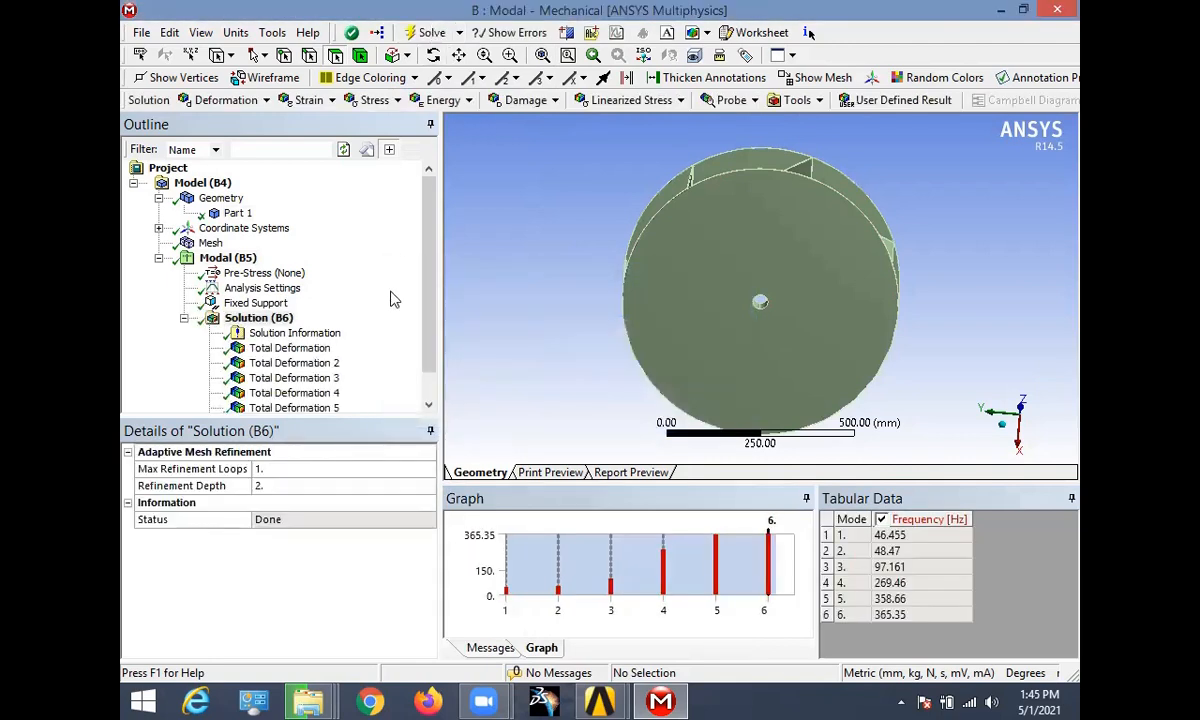
- Review the Total Deformation mode shapes for modes 1 to 5, and examine mode 1 from the impeller's inlet side
left_click(322, 348)
left_click(320, 363)
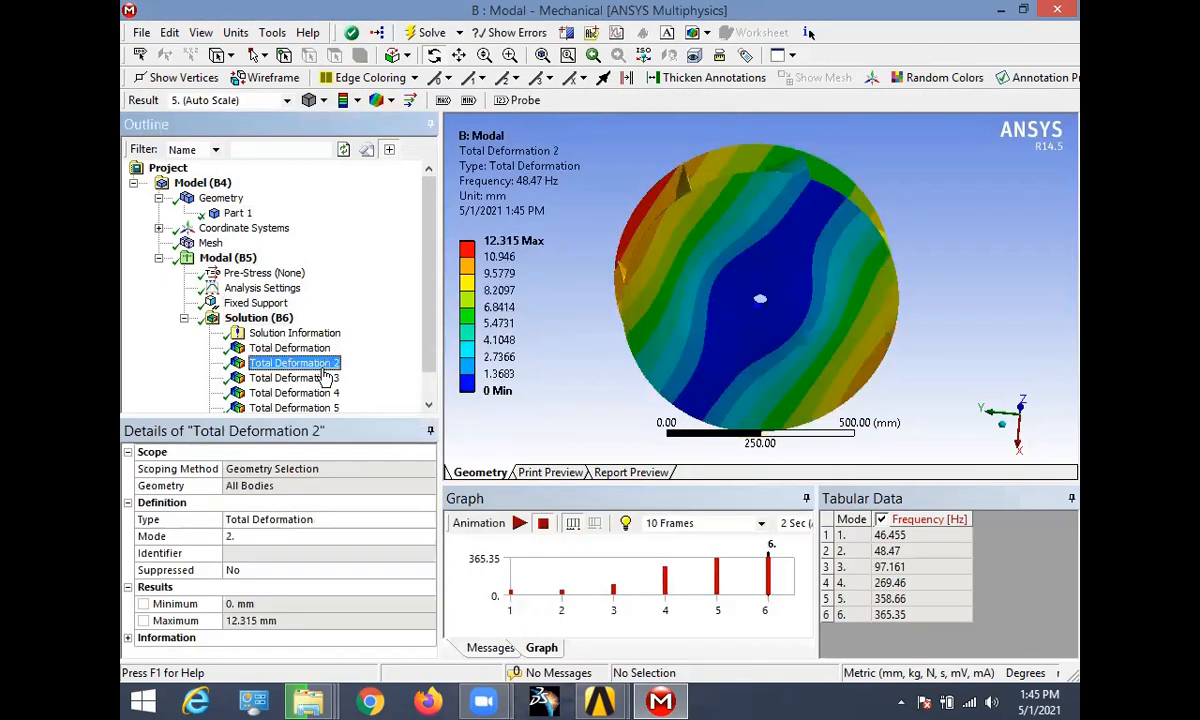
left_click(318, 379)
left_click(305, 393)
left_click(315, 407)
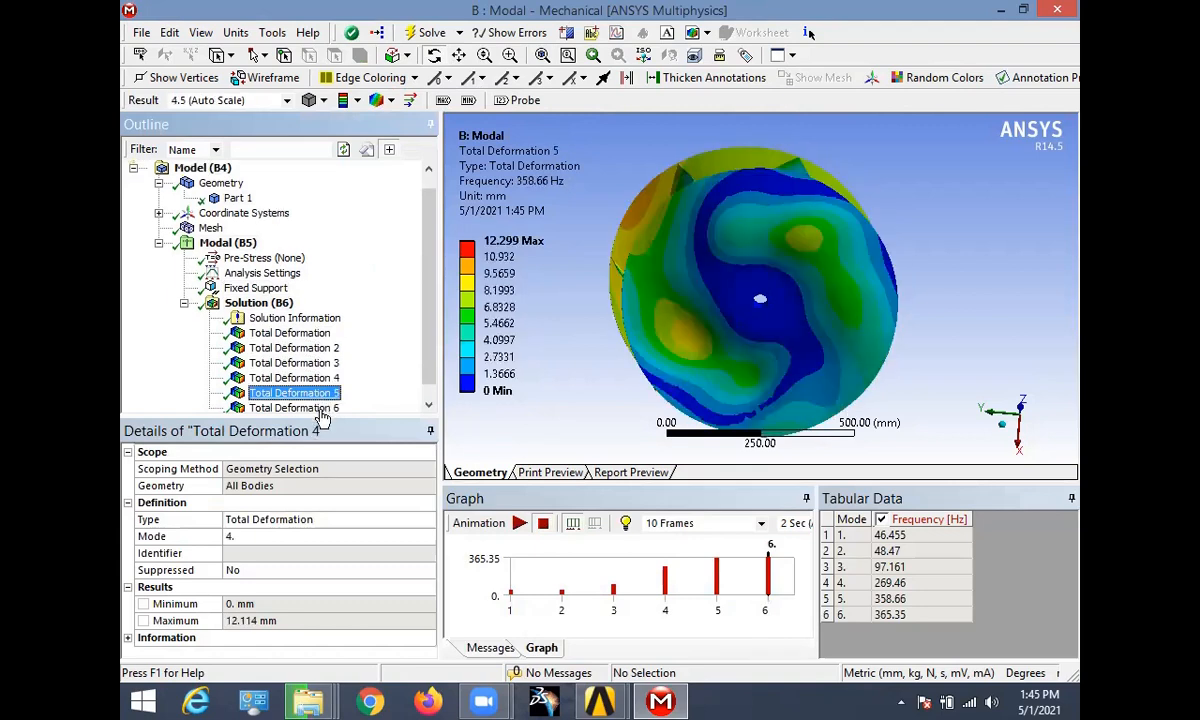
left_click(316, 348)
left_click(309, 334)
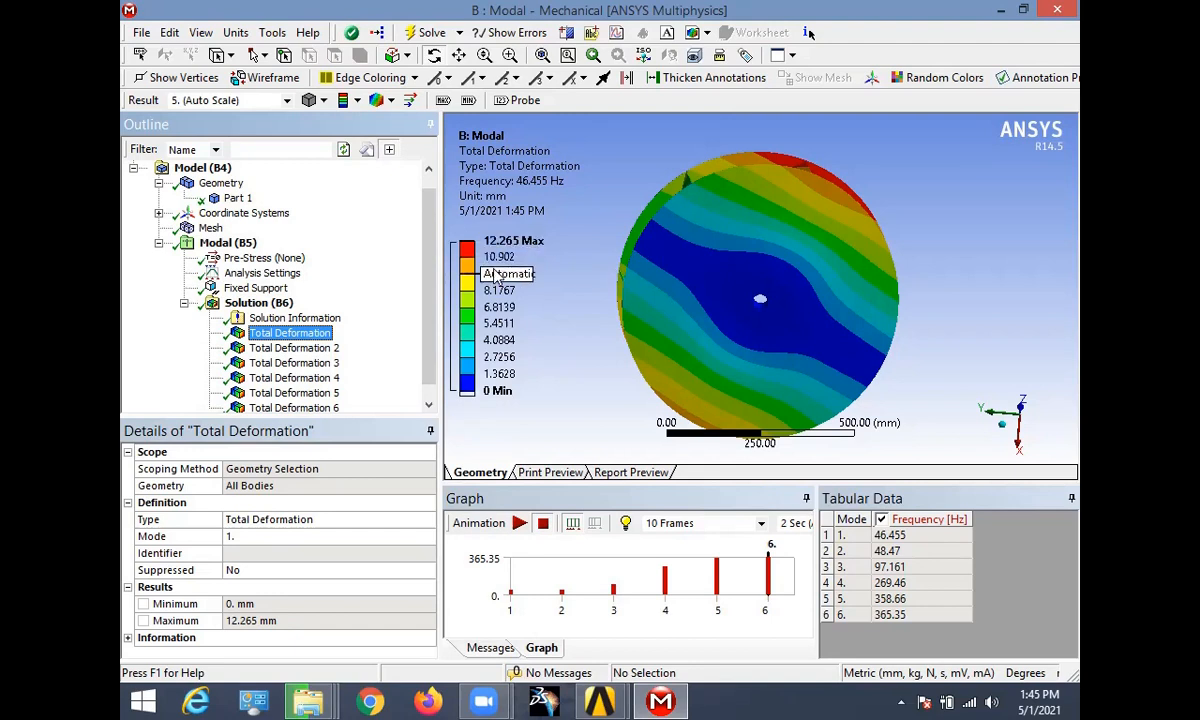
middle_click_drag(840, 241, 703, 330)
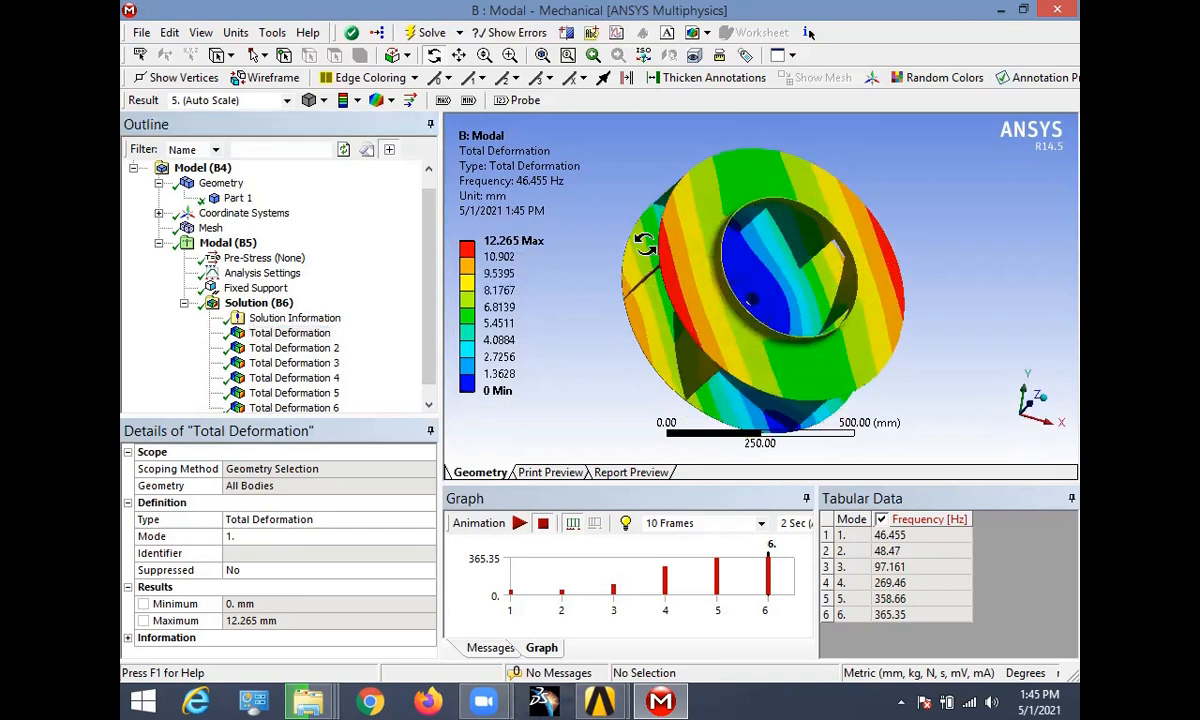